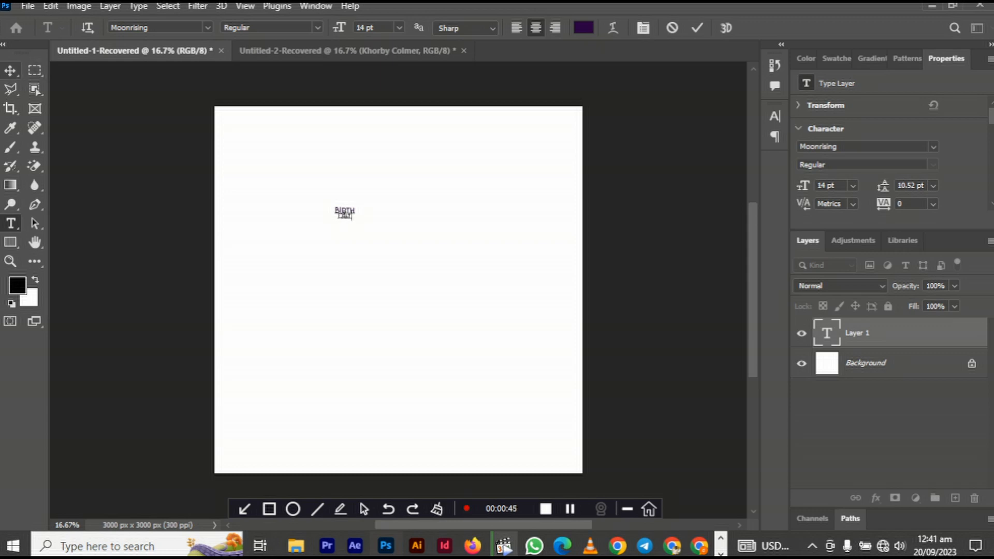
# - Set the Birth Day title to 154 pt in Losta Masta, with DAY dropped onto a second line
pyautogui.click(9, 70)
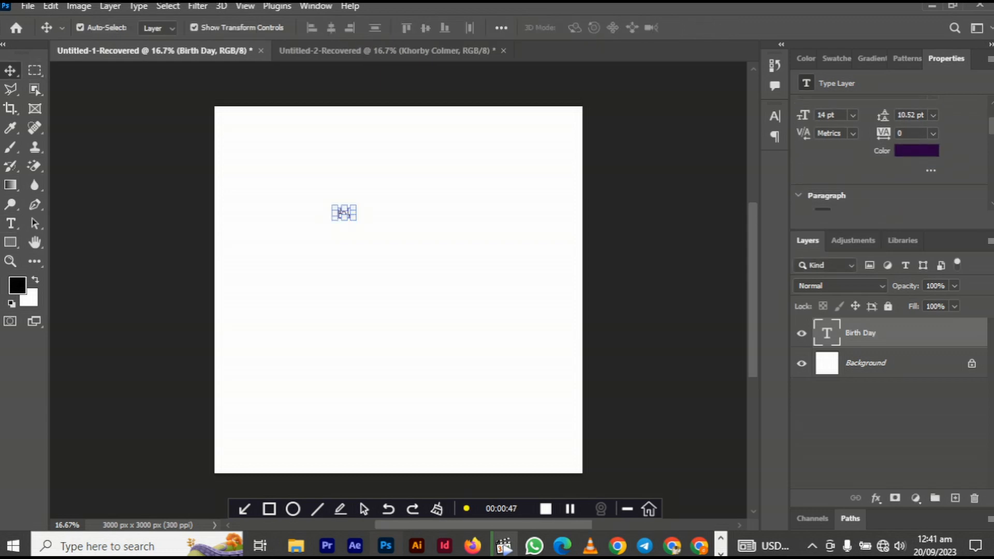
pyautogui.moveTo(802, 115); pyautogui.dragTo(875, 114)
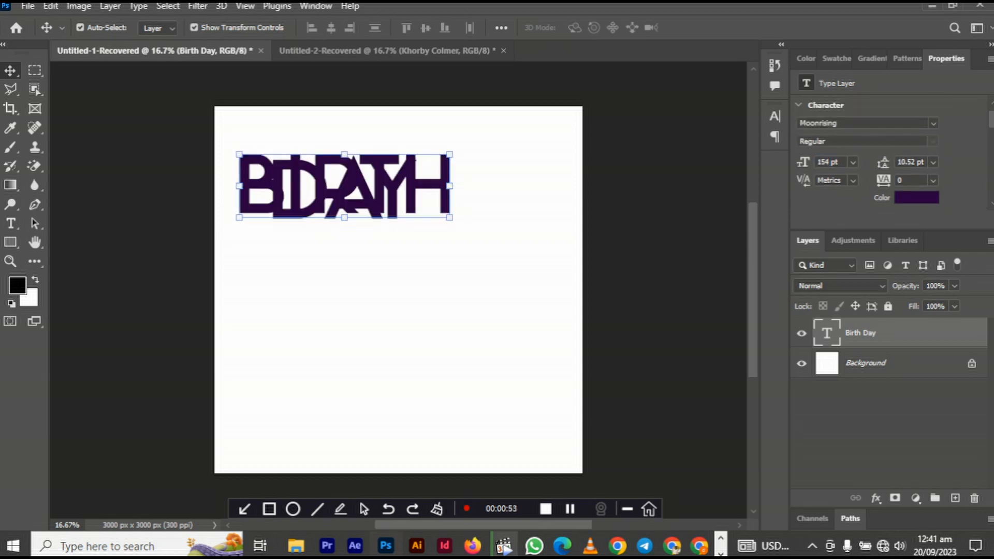
pyautogui.moveTo(883, 162); pyautogui.dragTo(947, 162)
pyautogui.click(933, 123)
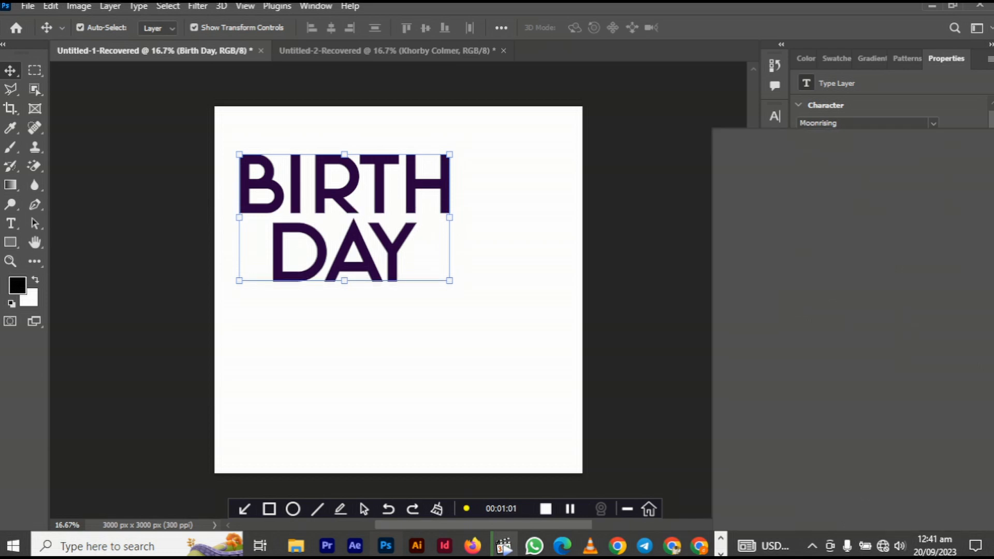
pyautogui.press('Down')
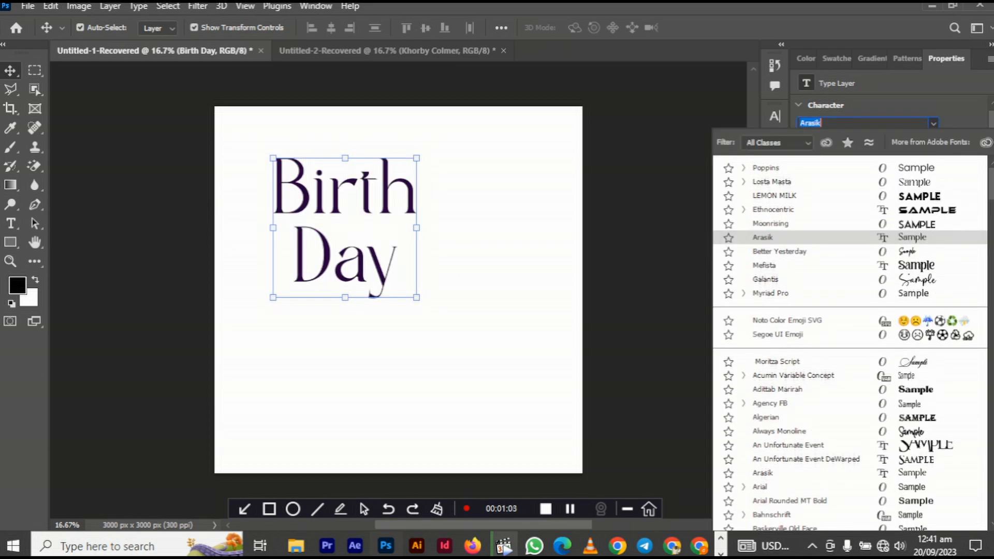
pyautogui.press('Up')
pyautogui.press('Up')
pyautogui.press('Up')
pyautogui.press('Up')
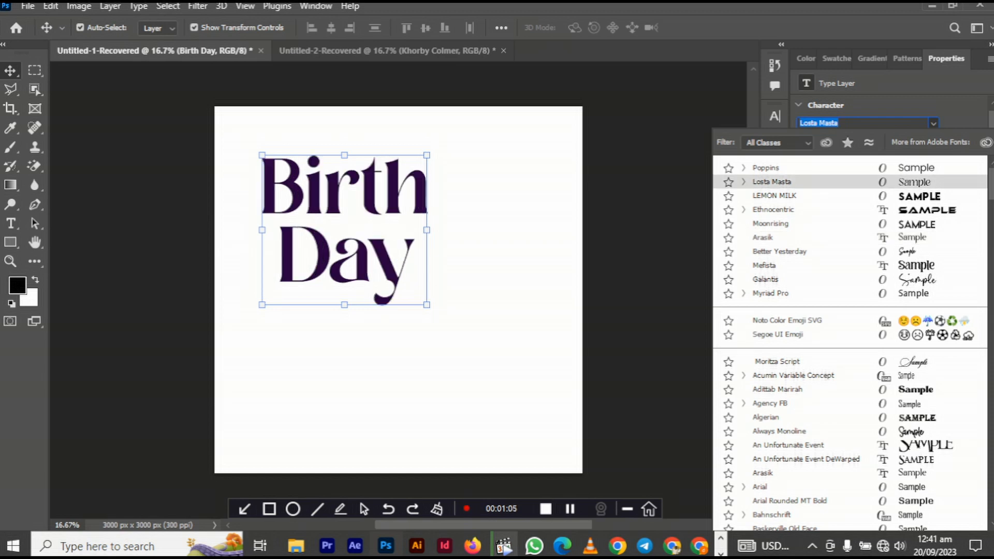
pyautogui.press('Return')
# - Apply the Black weight, tighten leading to 116 pt and left-align the title
pyautogui.click(932, 140)
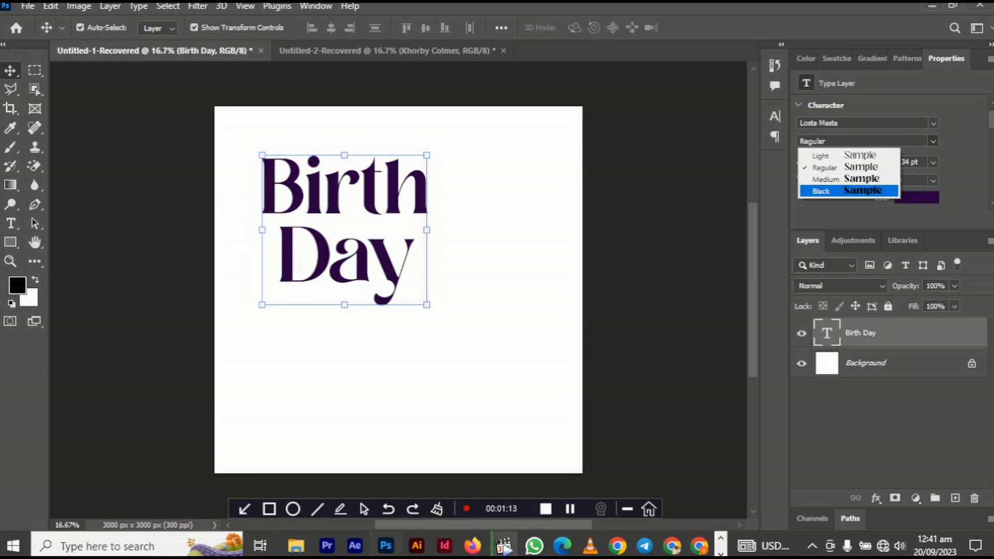
pyautogui.press('Return')
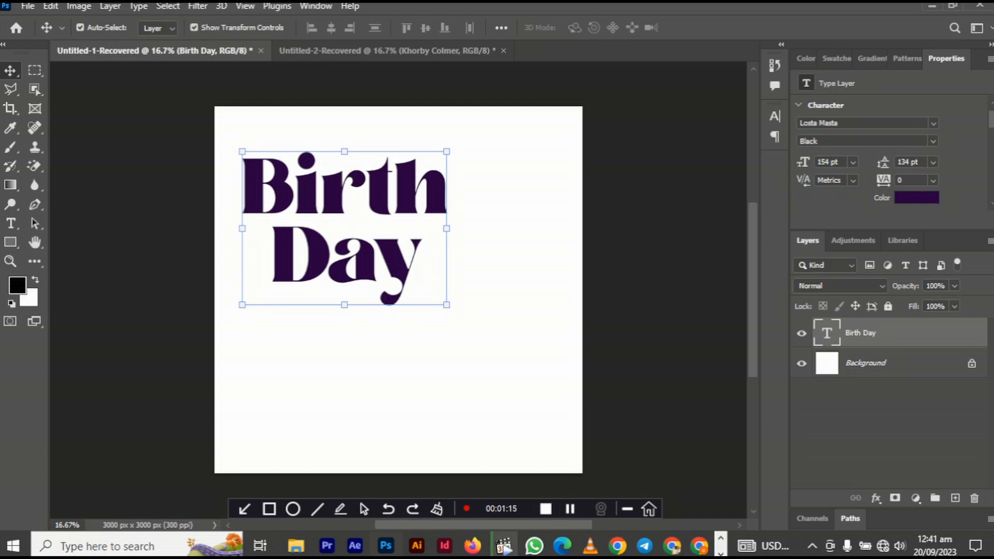
pyautogui.moveTo(883, 162); pyautogui.dragTo(873, 162)
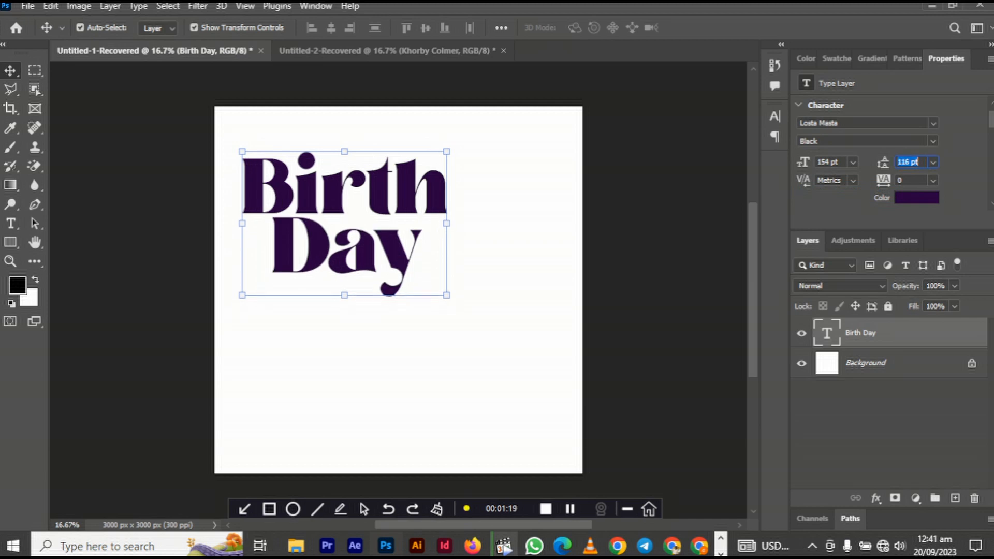
pyautogui.scroll(-3, 880, 155)
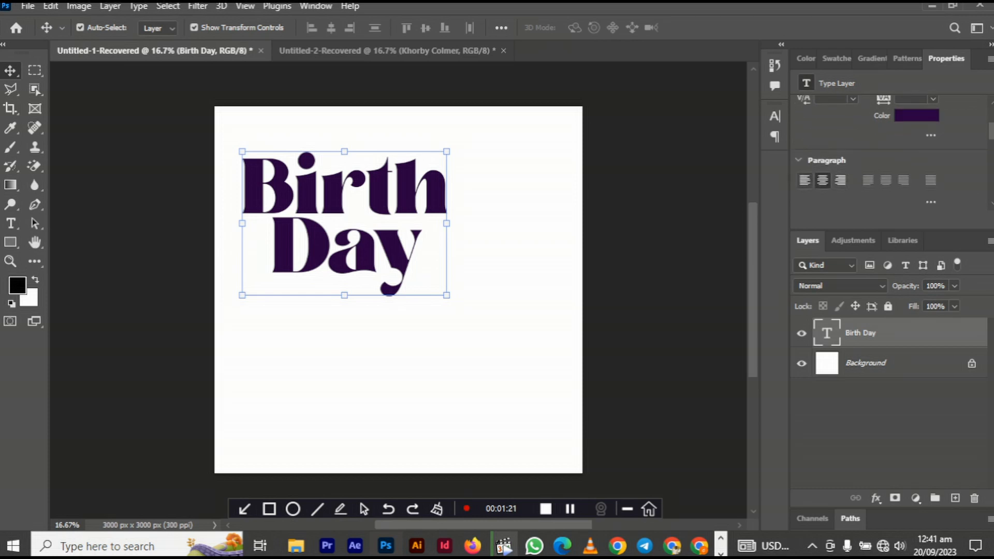
pyautogui.click(803, 181)
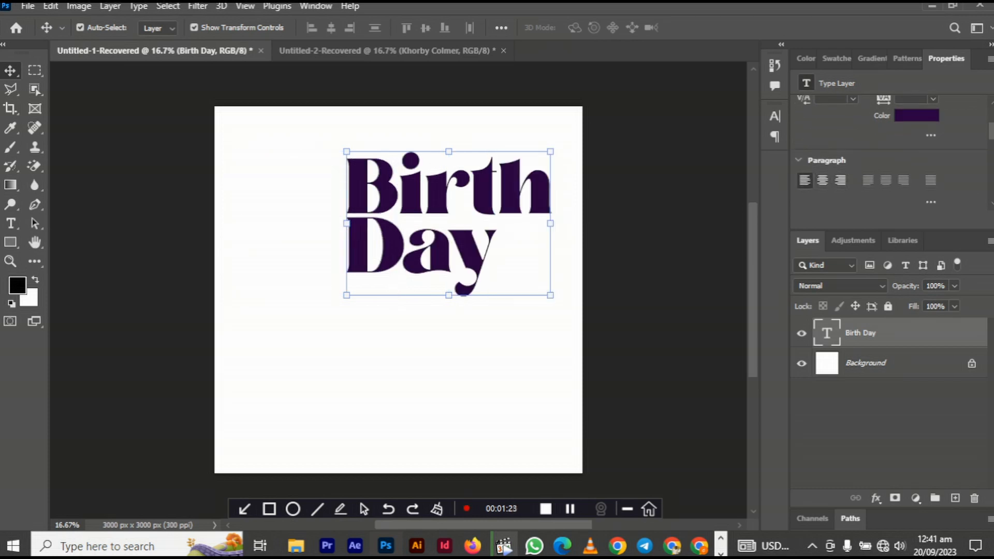
# - Scale the title to about 84%, tilt it upward and shift it left near the top
pyautogui.moveTo(539, 295); pyautogui.dragTo(566, 238)
pyautogui.moveTo(477, 217); pyautogui.dragTo(428, 225)
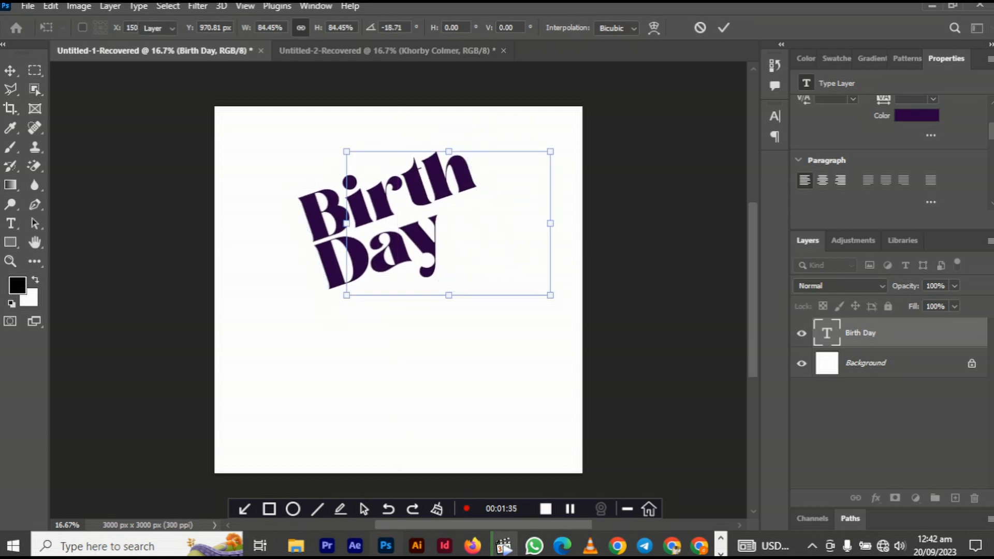
pyautogui.press('Return')
pyautogui.press('Escape')
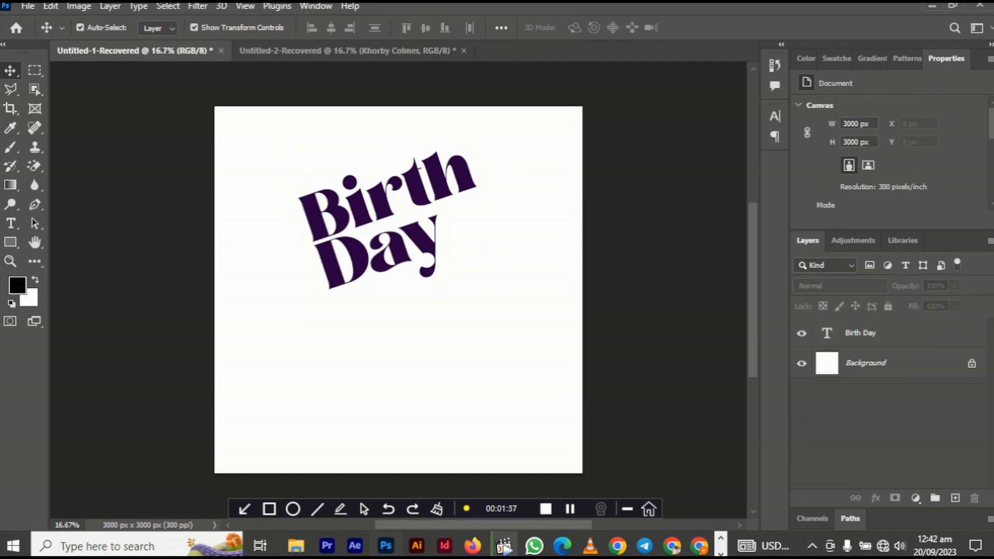
pyautogui.click(424, 238)
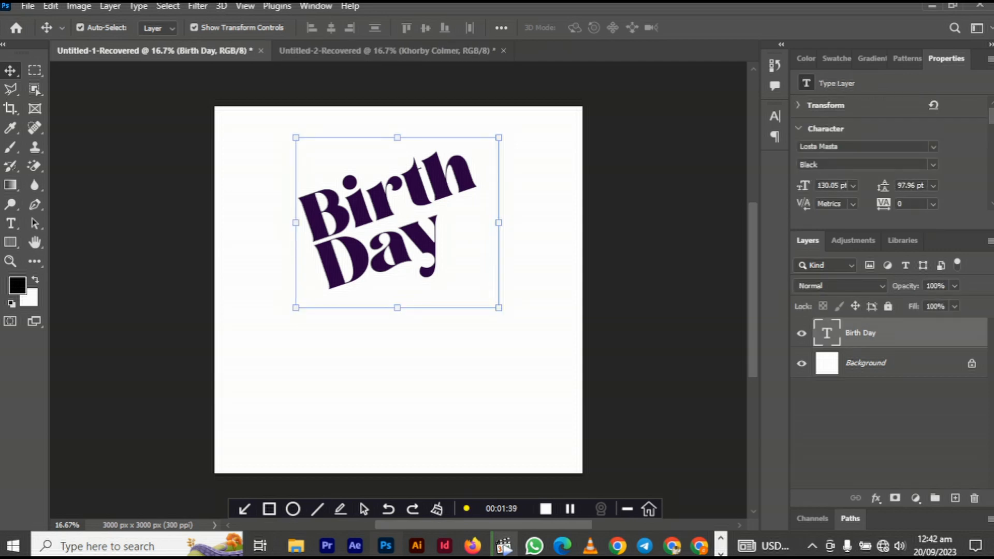
pyautogui.click(876, 498)
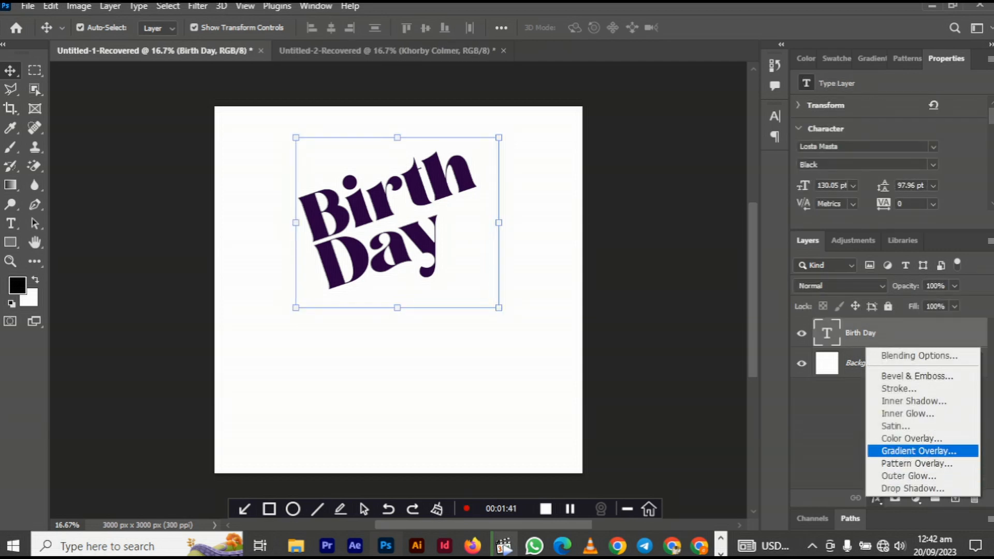
# - Add a Gradient Overlay to the title and set its left stop to dark purple #33003c
pyautogui.click(919, 451)
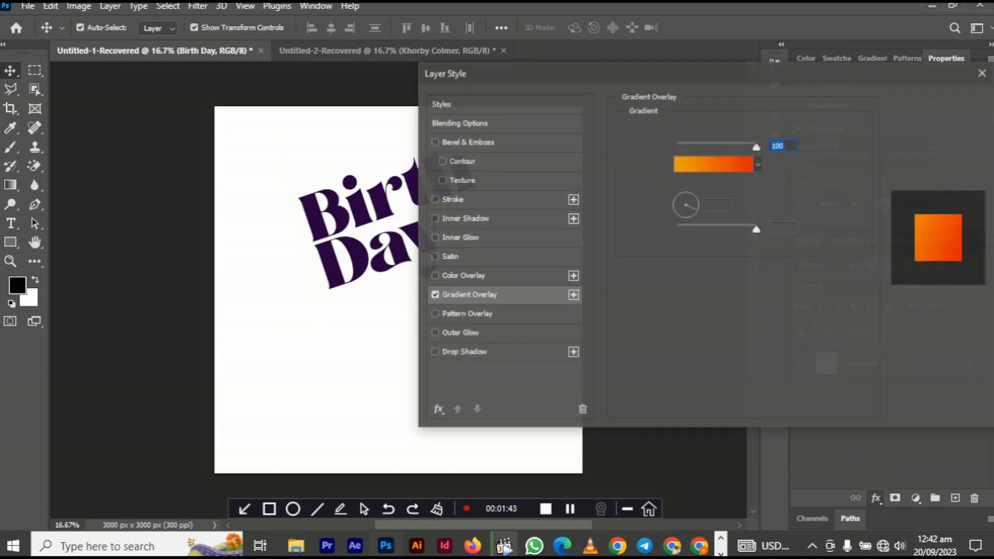
pyautogui.click(713, 163)
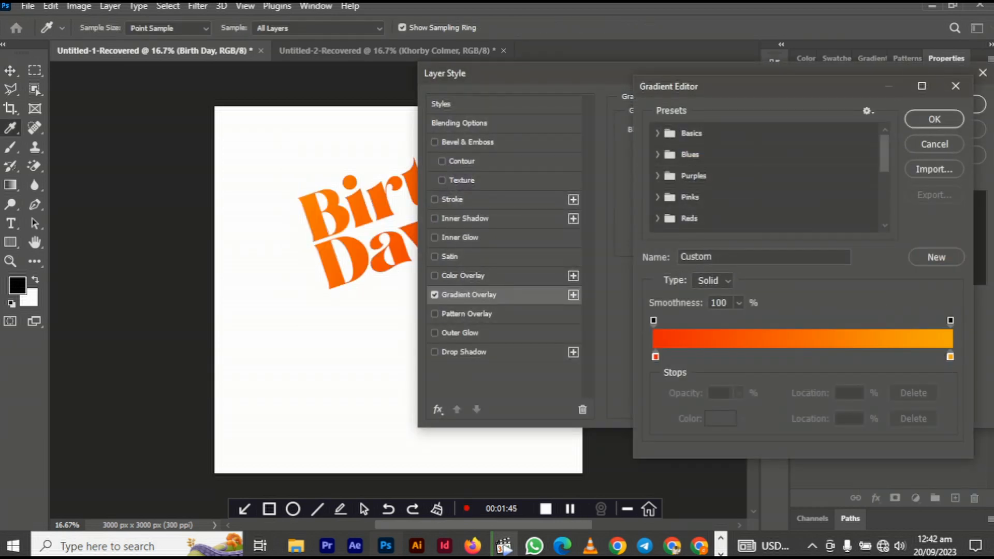
pyautogui.click(655, 356)
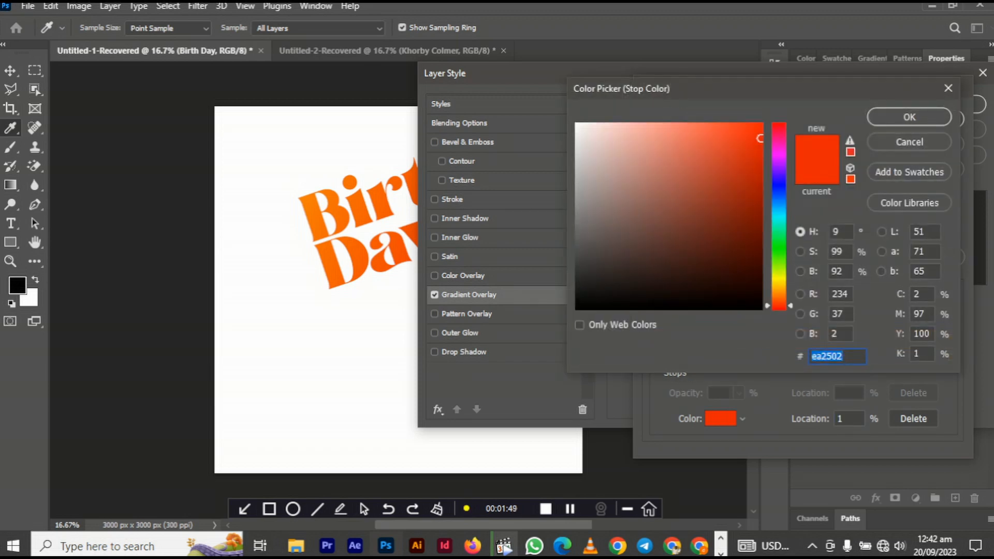
pyautogui.write('8502ea')
pyautogui.click(778, 159)
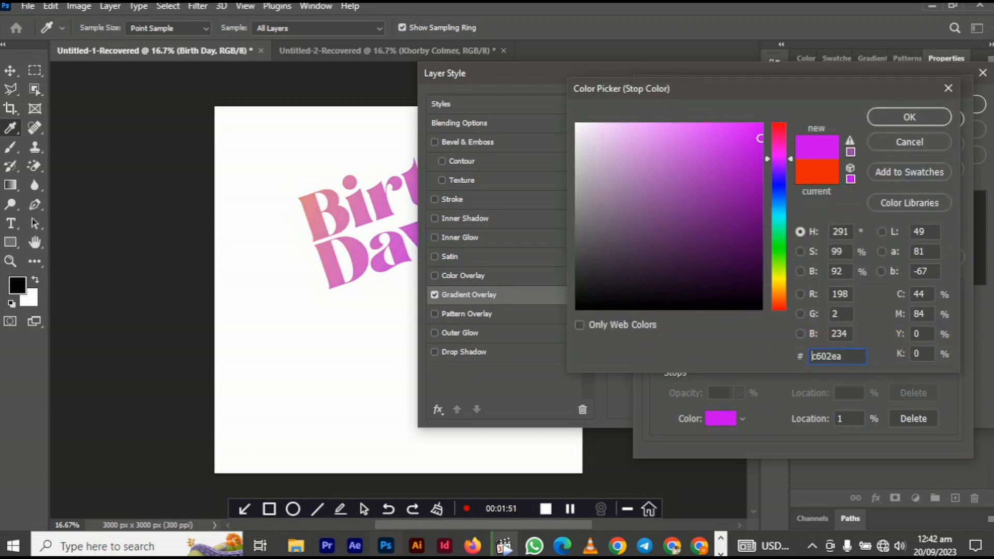
pyautogui.click(759, 265)
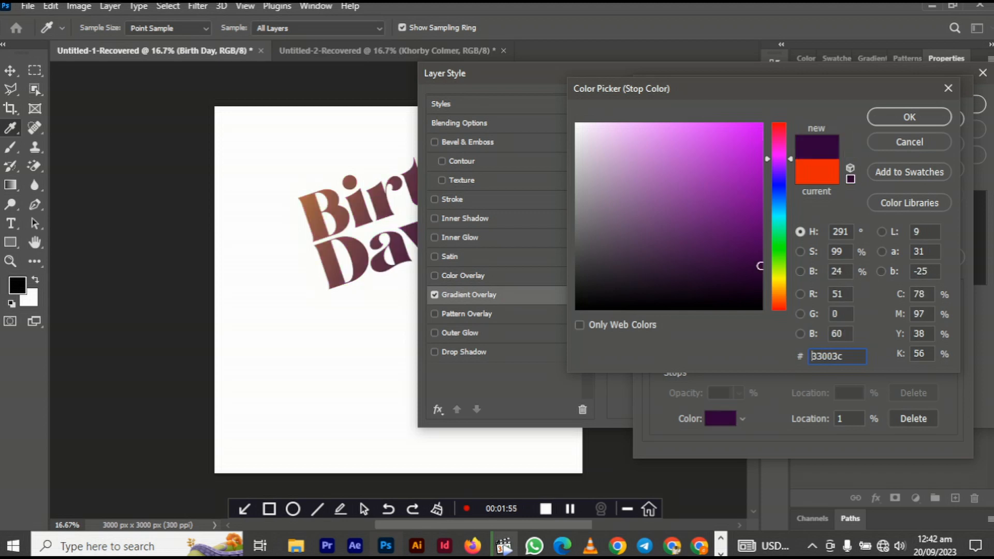
pyautogui.click(908, 117)
# - Move the gradient midpoint to 42% and the orange stop toward the middle
pyautogui.moveTo(824, 352); pyautogui.dragTo(780, 352)
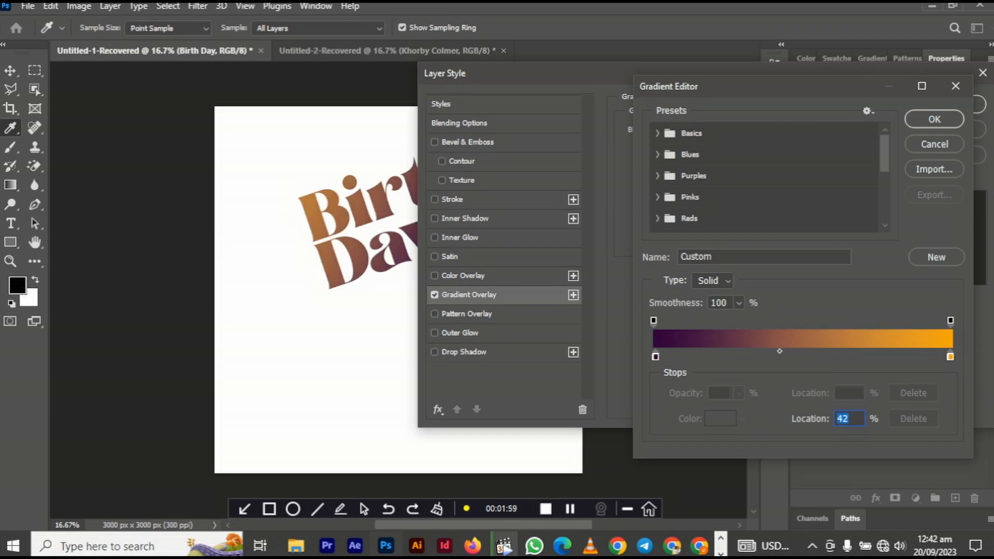
pyautogui.moveTo(949, 356); pyautogui.dragTo(816, 356)
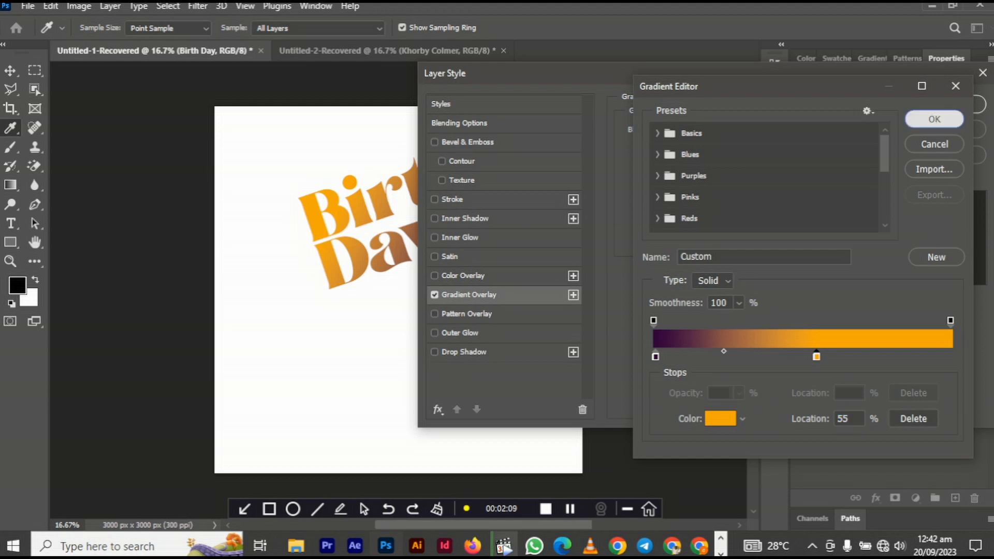
pyautogui.click(934, 119)
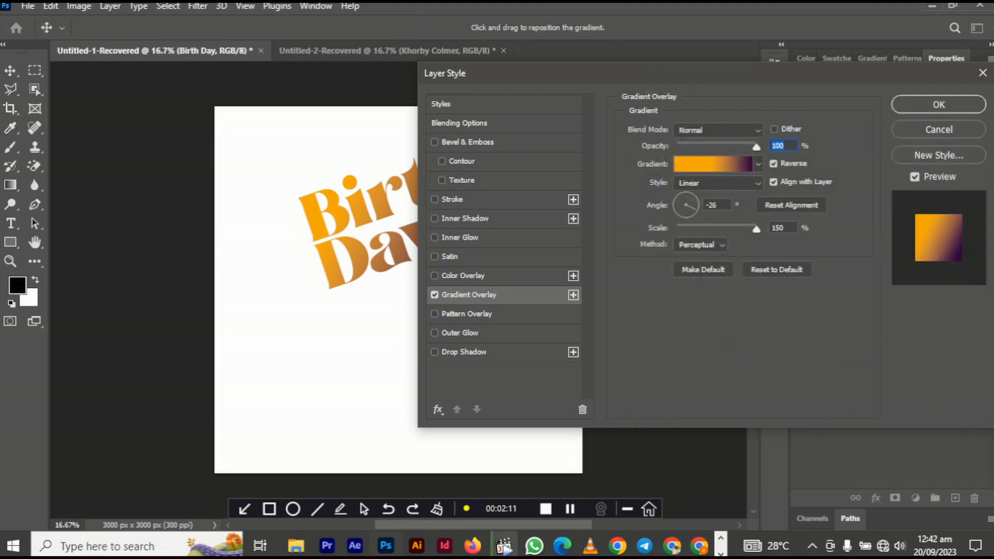
# - Add a 10 px white Stroke and a 24 px Drop Shadow with 18% spread
pyautogui.click(451, 199)
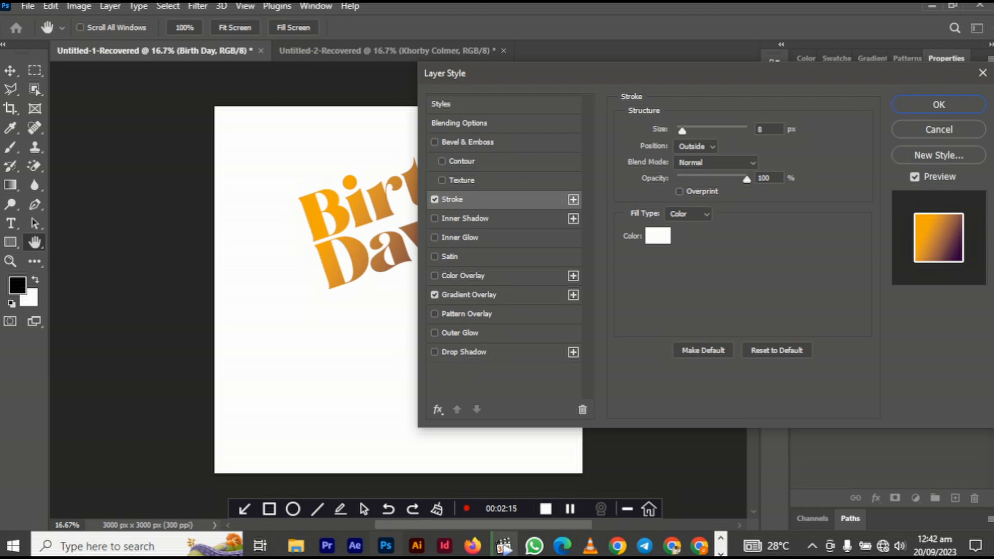
pyautogui.moveTo(682, 130); pyautogui.dragTo(684, 130)
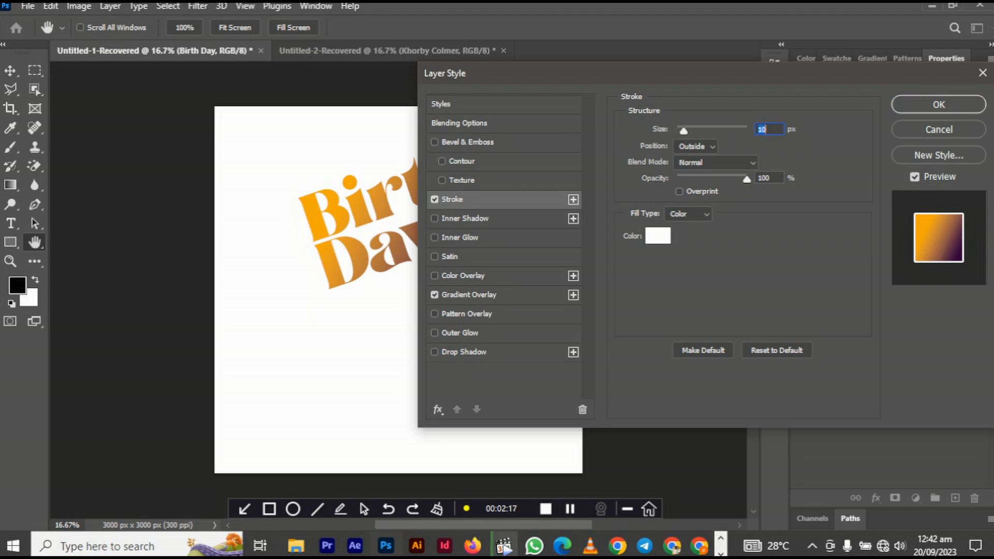
pyautogui.click(463, 352)
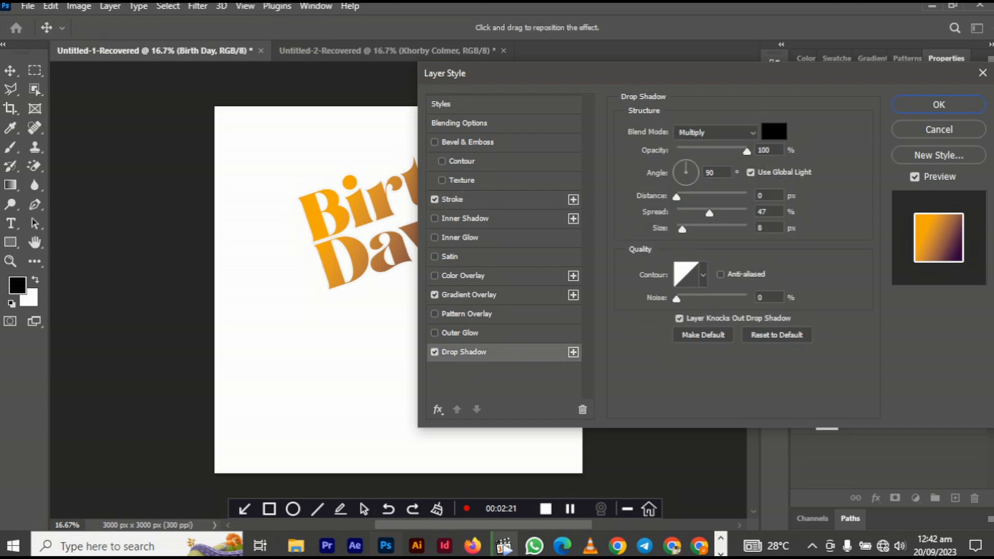
pyautogui.moveTo(682, 229)
pyautogui.mouseDown()
pyautogui.moveTo(700, 212)
pyautogui.moveTo(684, 213)
pyautogui.moveTo(693, 228)
pyautogui.mouseUp()
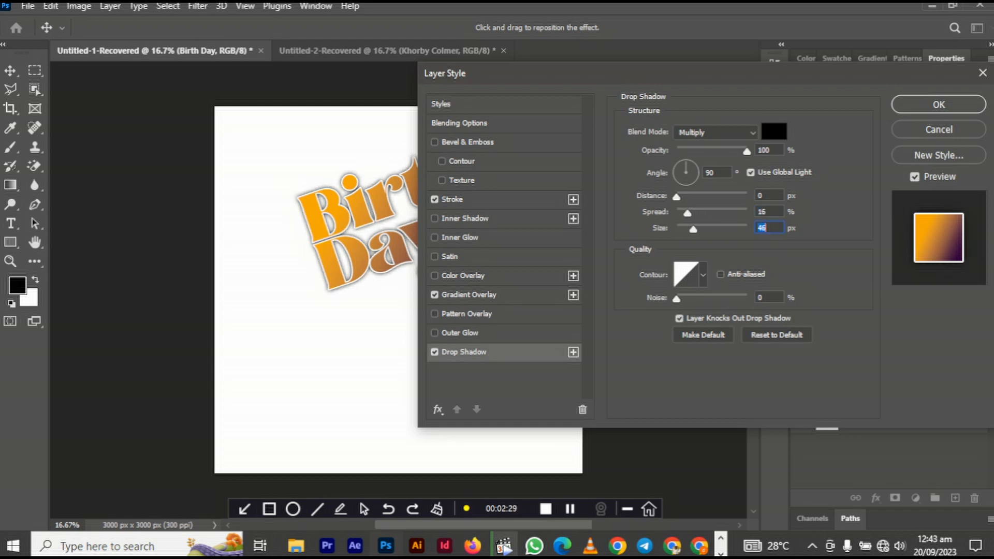
pyautogui.moveTo(686, 213); pyautogui.dragTo(689, 213)
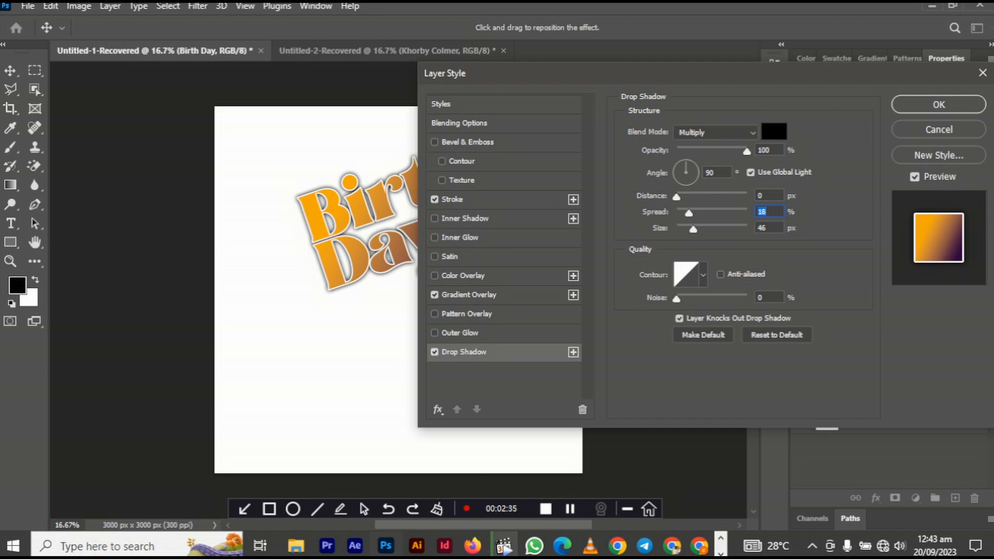
# - Thicken the Stroke to 35 px, enlarge the Drop Shadow to 76 px, and apply
pyautogui.click(451, 199)
pyautogui.moveTo(683, 129); pyautogui.dragTo(688, 130)
pyautogui.click(463, 351)
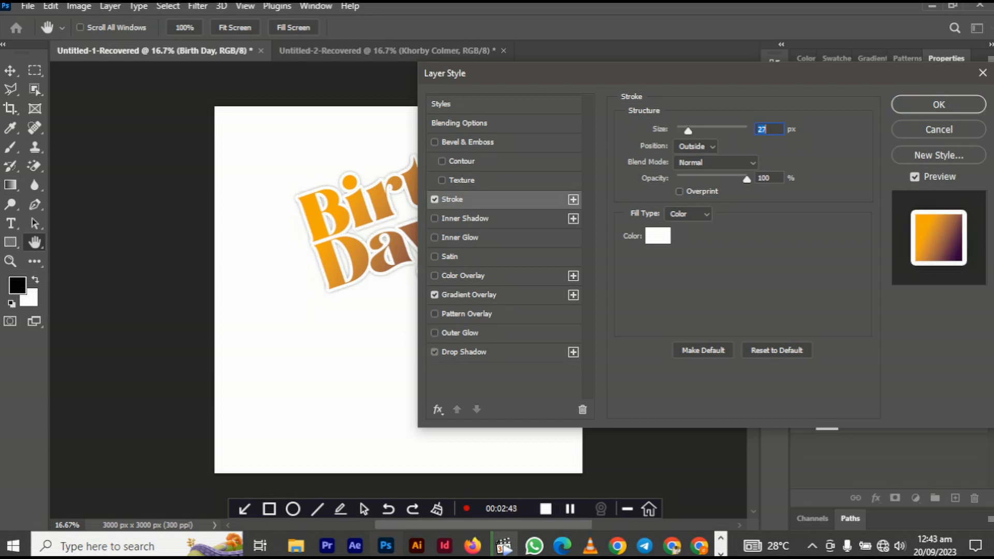
pyautogui.moveTo(693, 229); pyautogui.dragTo(701, 229)
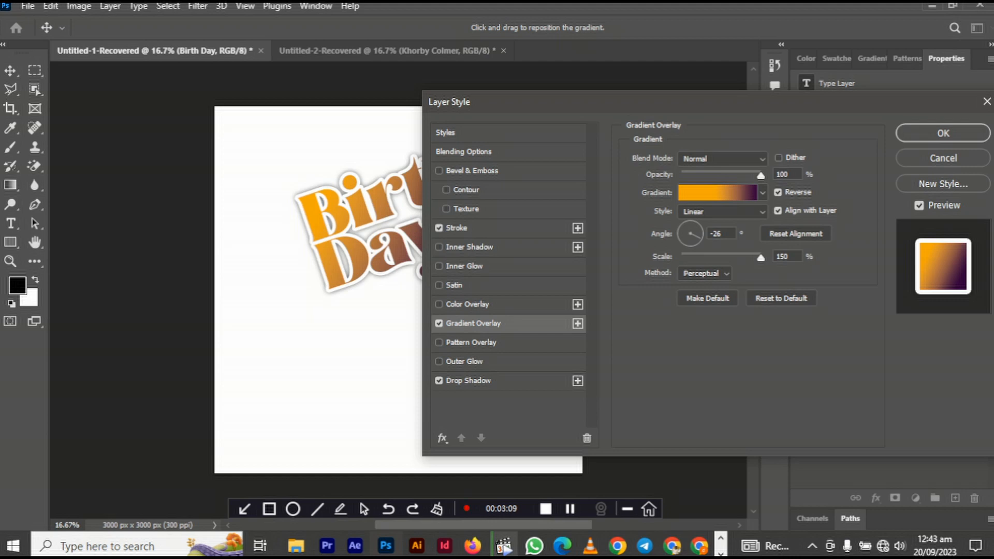
pyautogui.click(943, 133)
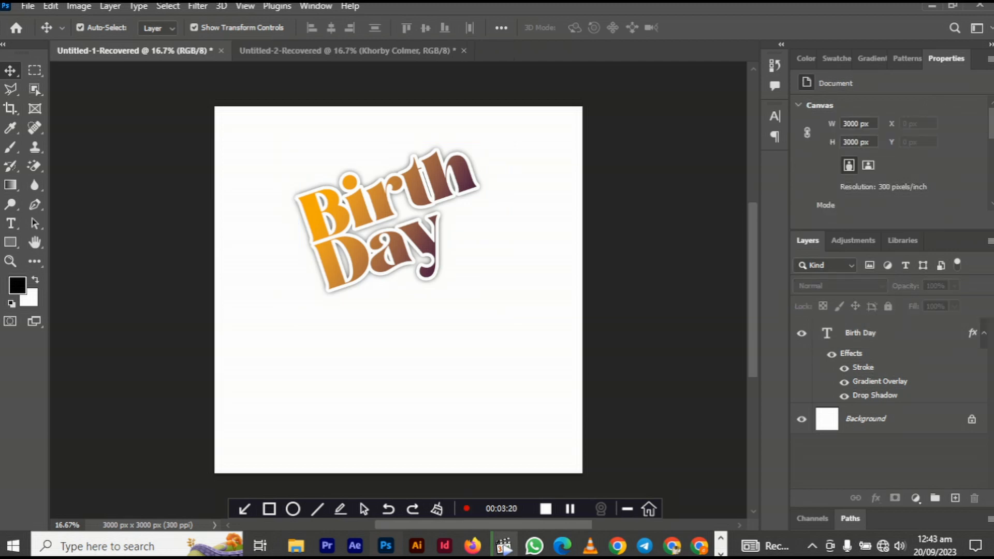
# - Duplicate the styled Birth Day layer and retype the copy as '+1'
pyautogui.keyDown('alt'); pyautogui.moveTo(426, 241); pyautogui.dragTo(475, 358); pyautogui.keyUp('alt')
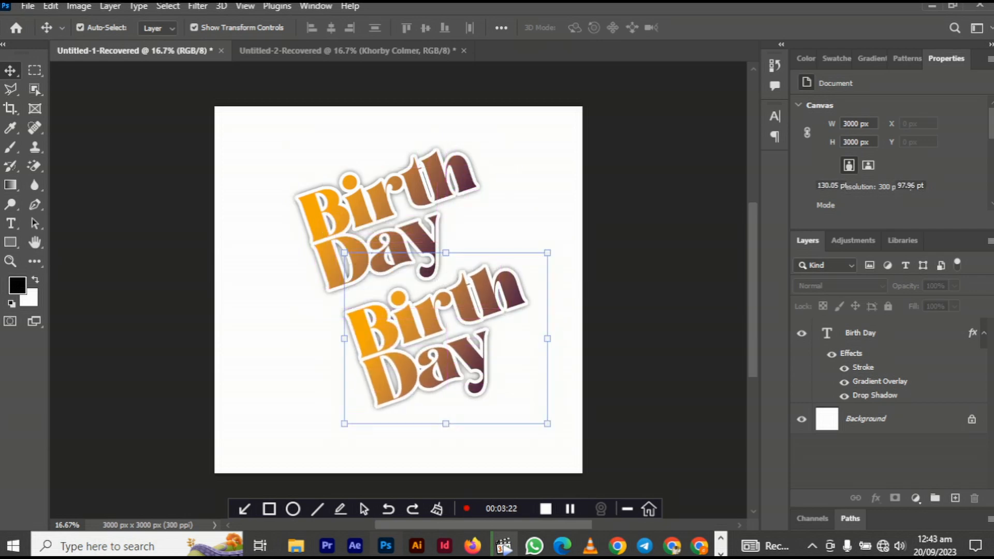
pyautogui.press('t')
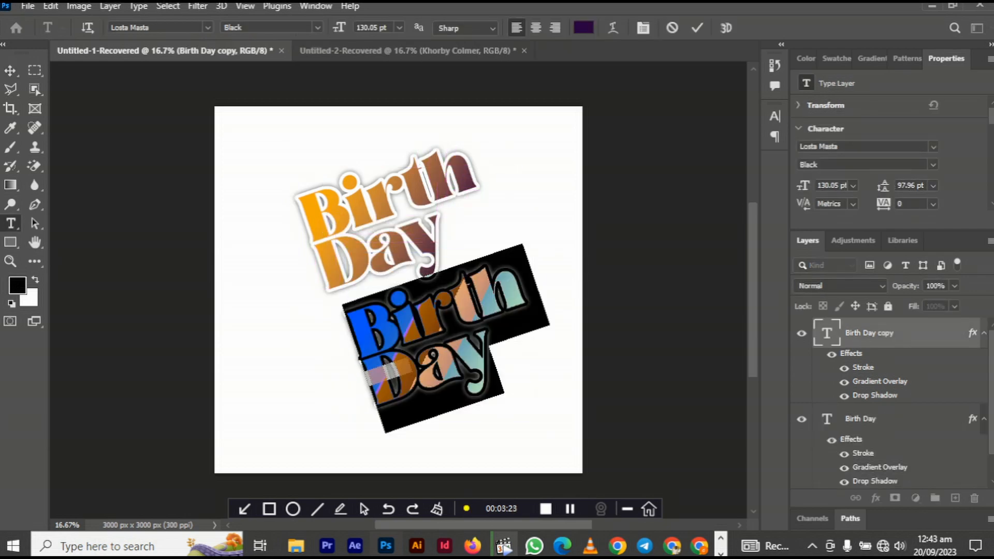
pyautogui.press('BackSpace')
pyautogui.write('+')
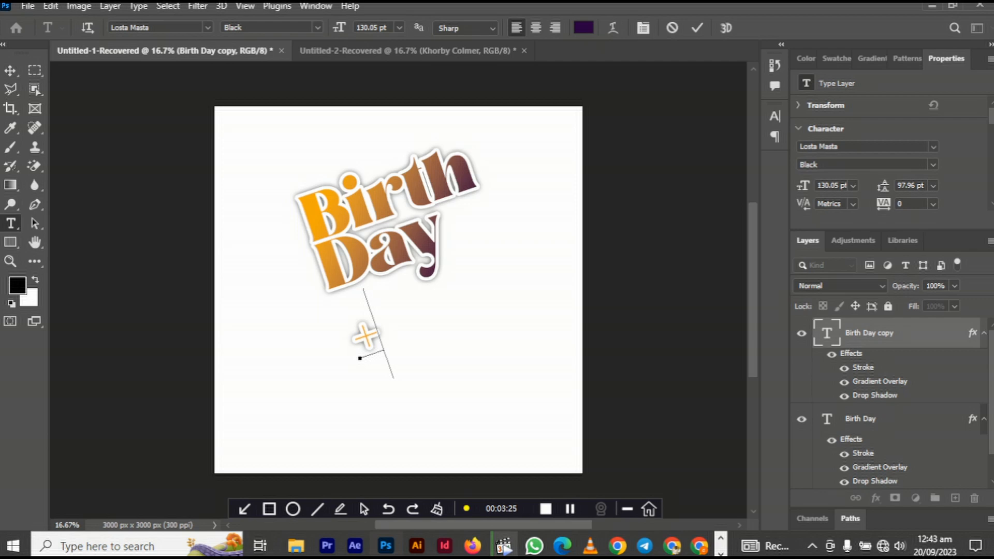
pyautogui.write('1')
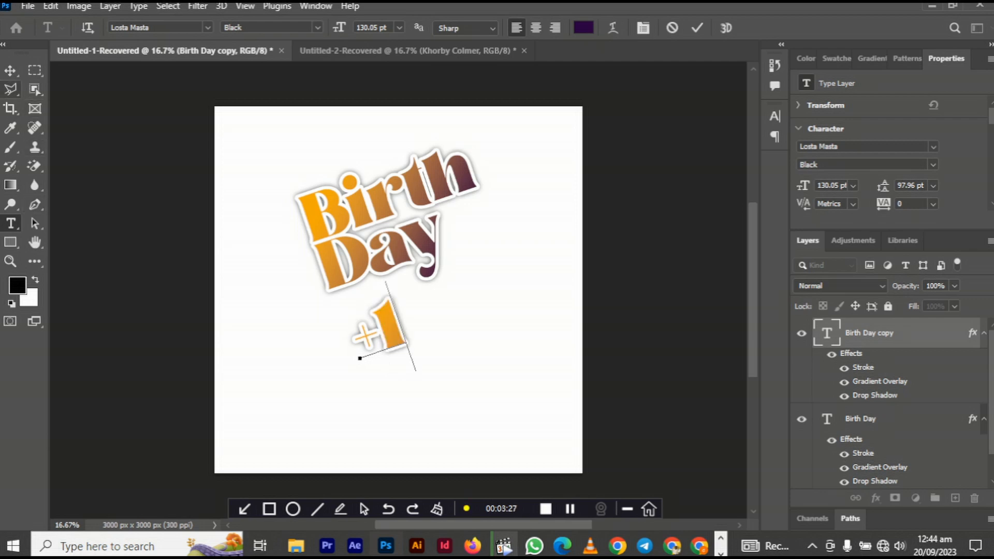
pyautogui.click(10, 71)
# - Position the +1 right after the word Day, nudging it slightly left and up
pyautogui.moveTo(376, 328); pyautogui.dragTo(478, 233)
pyautogui.press('Left')
pyautogui.press('Left')
pyautogui.press('Left')
pyautogui.press('Left')
pyautogui.press('Up')
pyautogui.press('Up')
pyautogui.press('Up')
pyautogui.press('Up')
pyautogui.press('Escape')
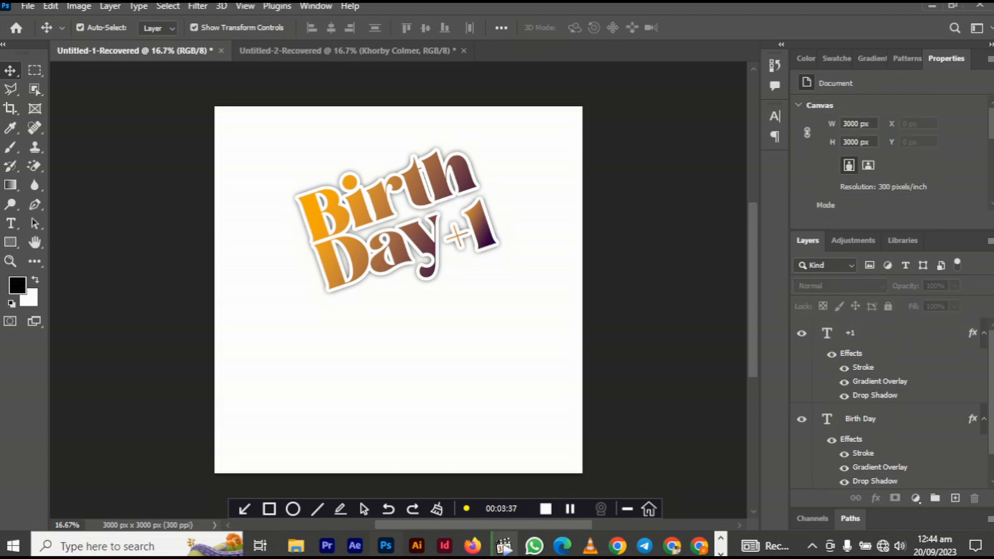
# - Start a new text layer below the title in 54 pt Arasik
pyautogui.press('t')
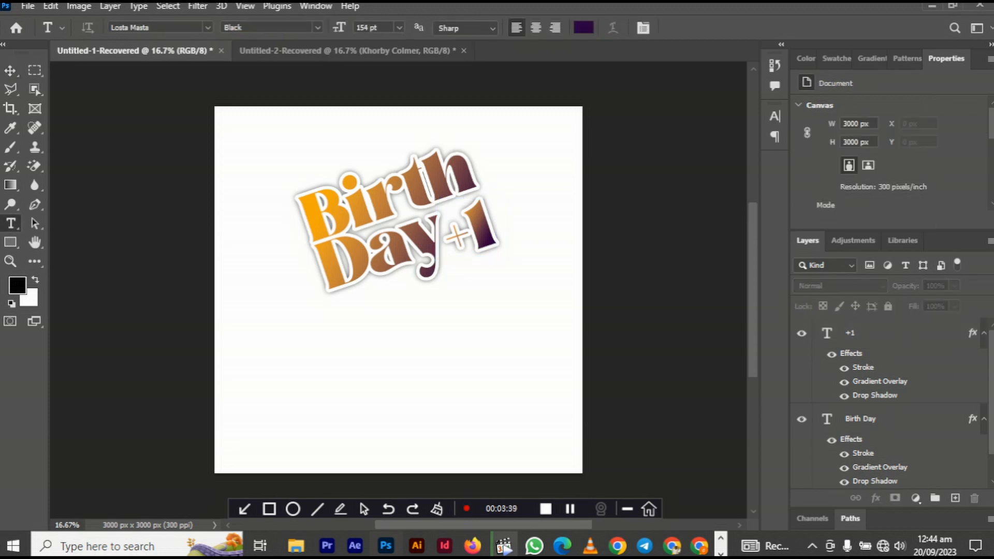
pyautogui.click(331, 383)
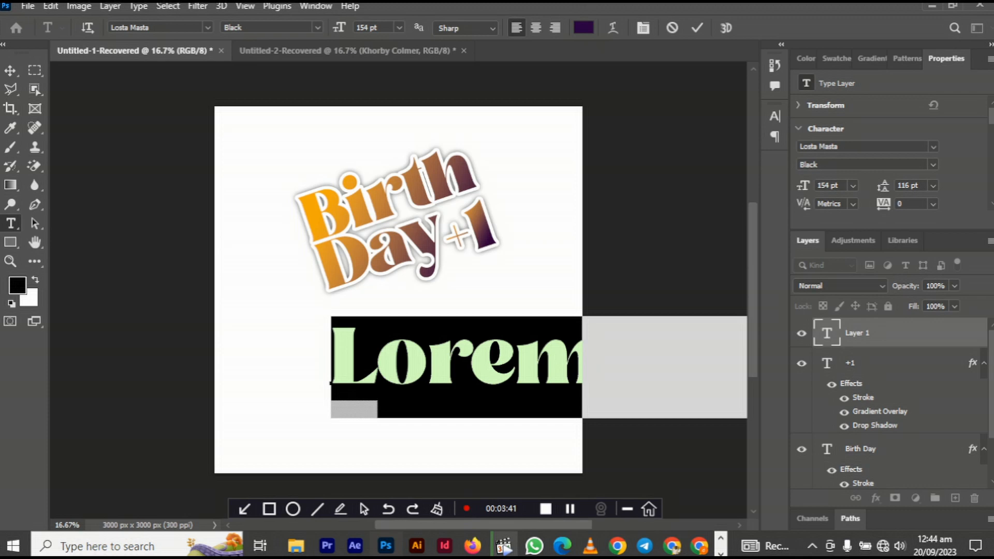
pyautogui.moveTo(803, 185); pyautogui.dragTo(751, 186)
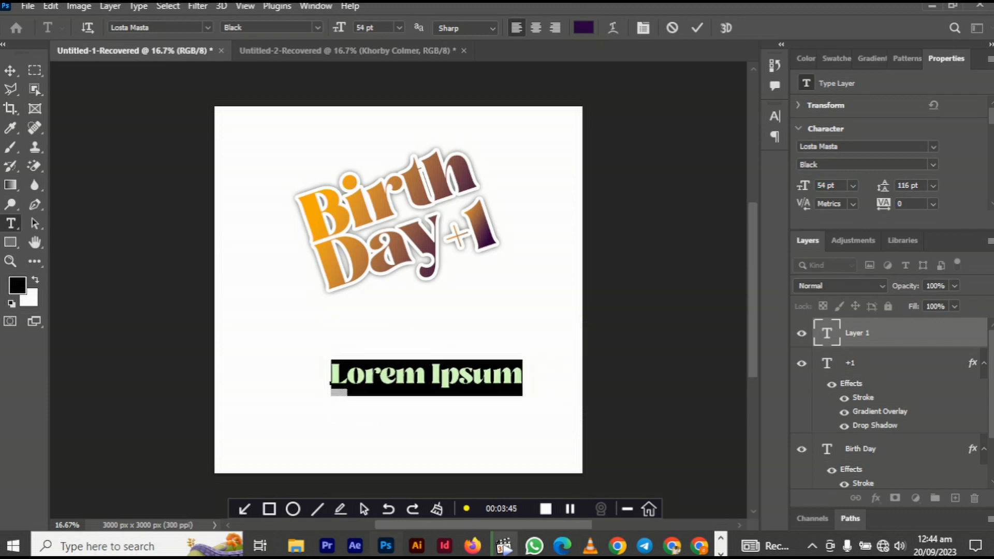
pyautogui.click(932, 146)
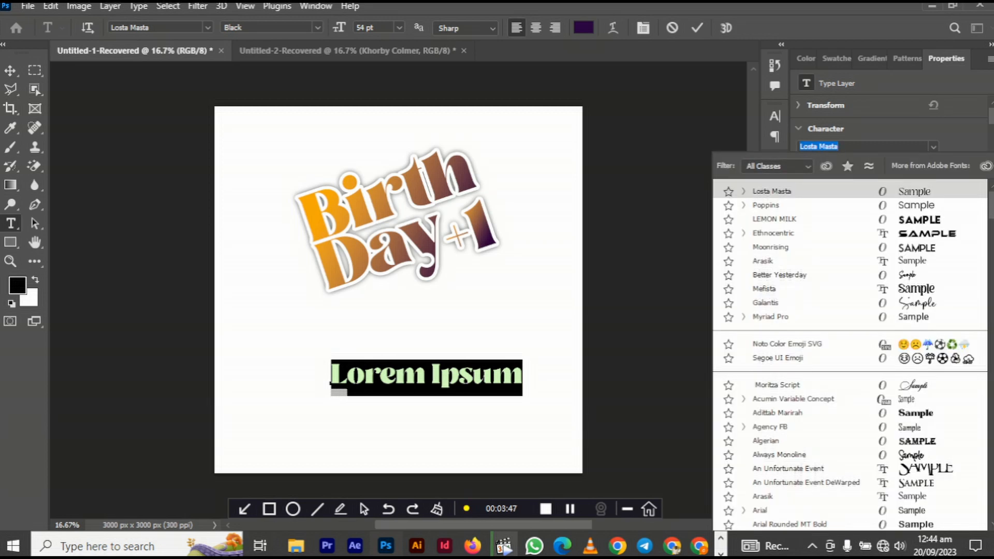
pyautogui.press('Down')
pyautogui.press('Down')
pyautogui.press('Down')
pyautogui.press('Down')
pyautogui.press('Down')
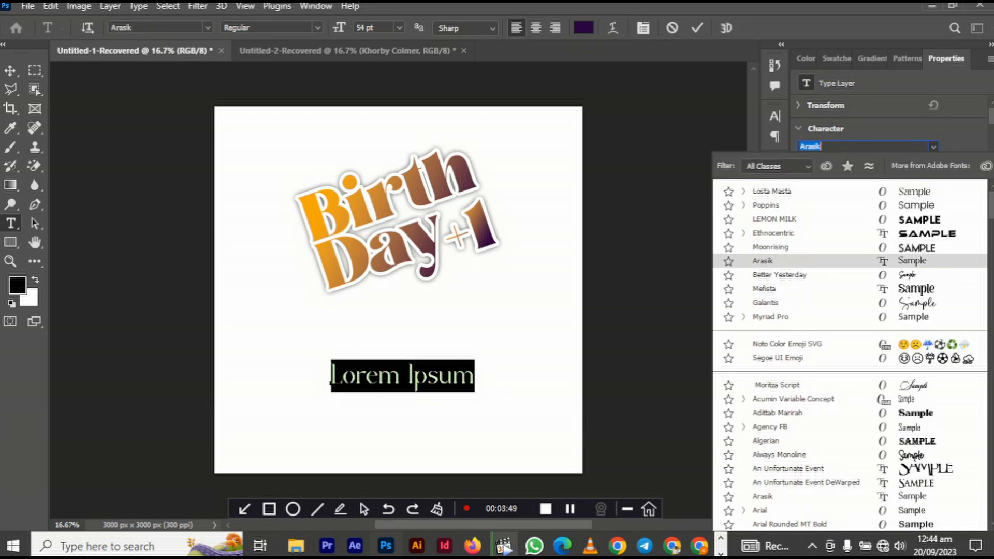
pyautogui.press('Return')
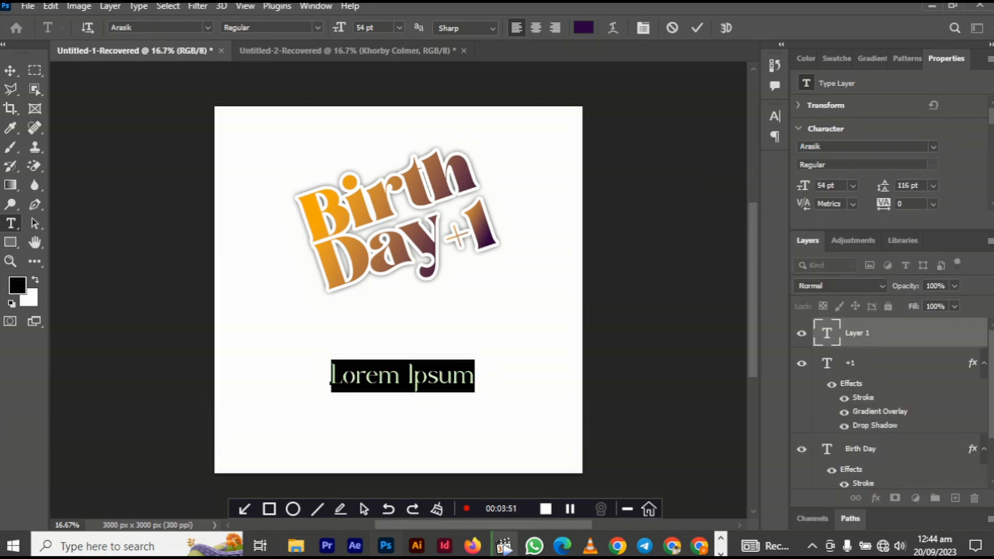
# - Type 'Glorious', correcting the misspelling, and tighten its tracking to -80
pyautogui.write('Glourious')
pyautogui.press('BackSpace')
pyautogui.press('BackSpace')
pyautogui.press('Left')
pyautogui.press('Delete')
pyautogui.press('BackSpace')
pyautogui.press('BackSpace')
pyautogui.press('BackSpace')
pyautogui.write('rious')
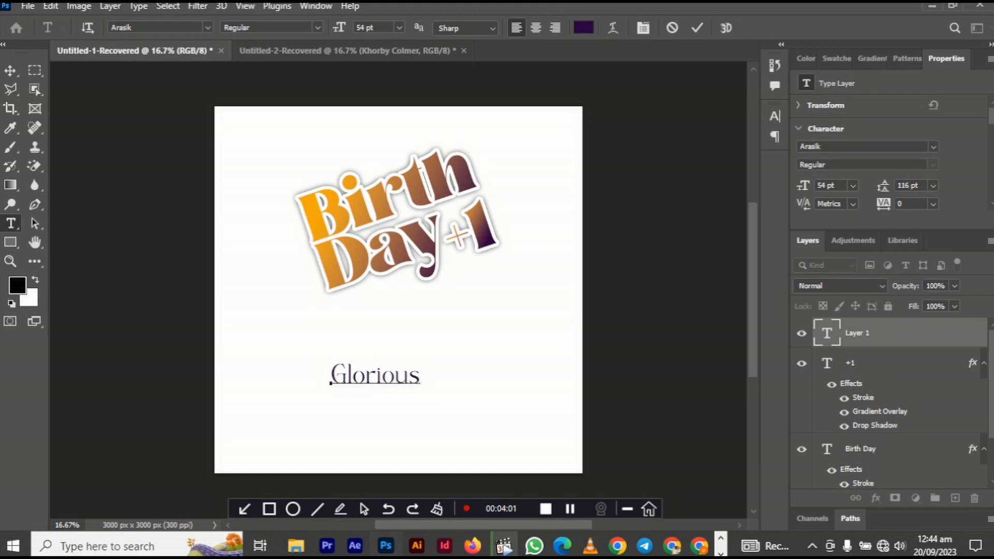
pyautogui.hotkey('ctrl', 'Return')
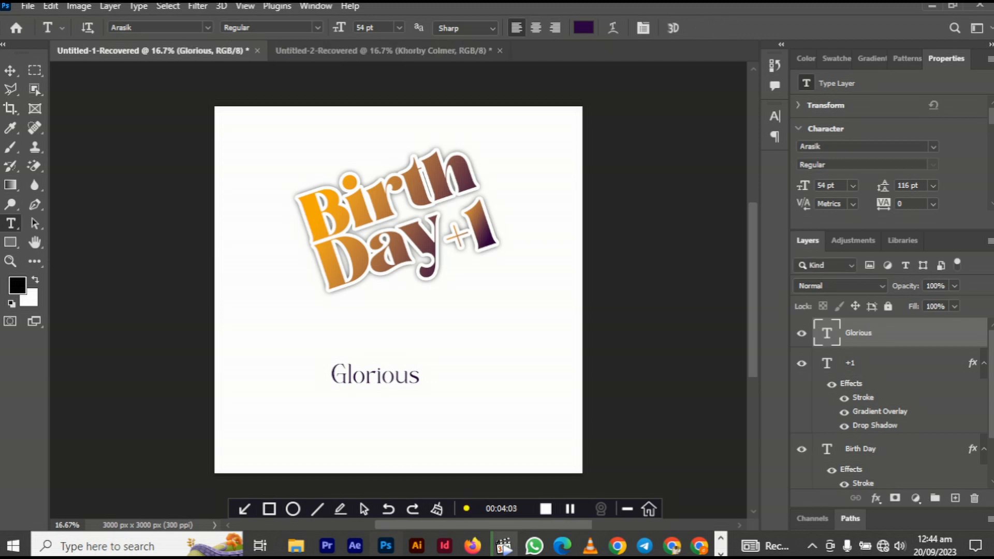
pyautogui.press('v')
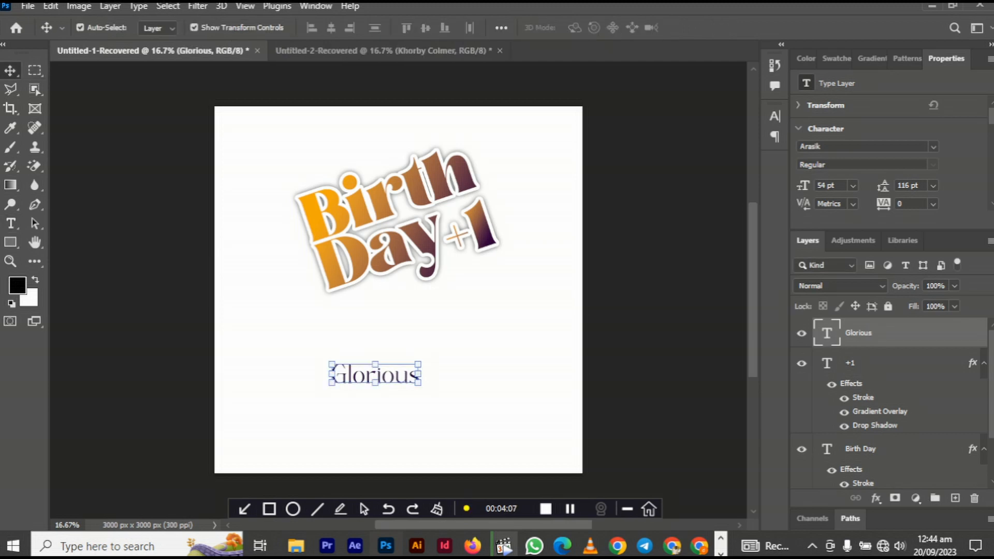
pyautogui.moveTo(883, 203); pyautogui.dragTo(867, 203)
# - Scale Glorious down to about 35 pt and place it above Birth
pyautogui.press('Return')
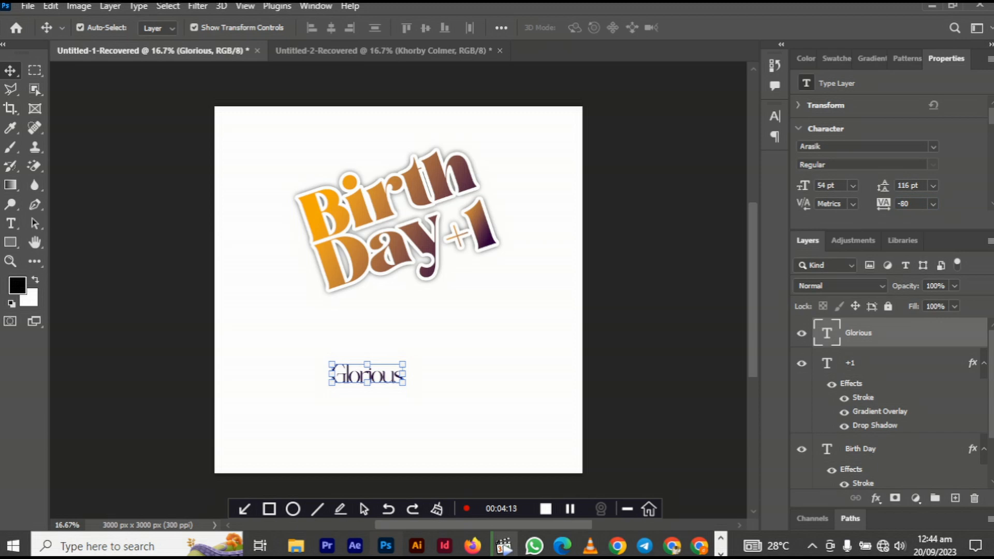
pyautogui.moveTo(405, 384); pyautogui.dragTo(399, 215)
pyautogui.moveTo(409, 161); pyautogui.dragTo(394, 148)
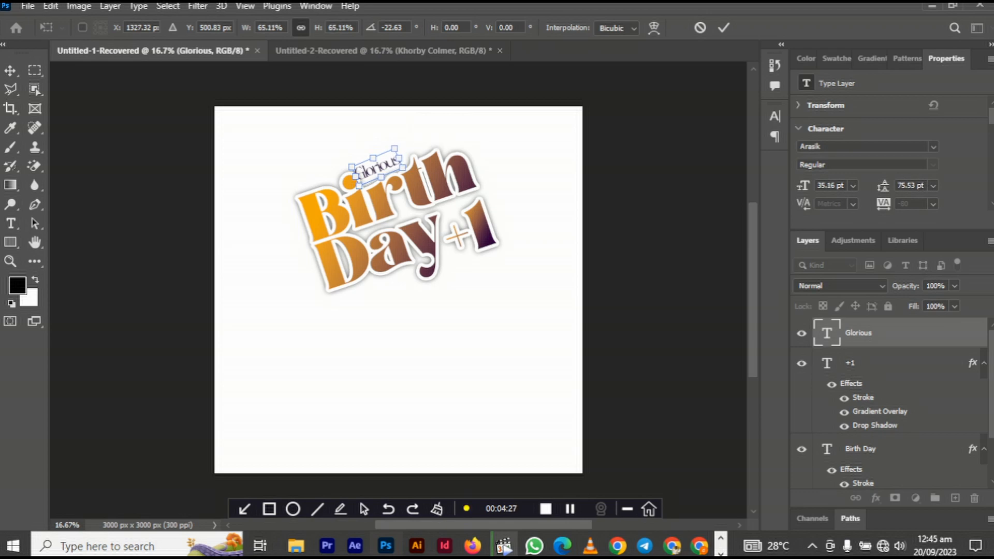
pyautogui.press('Return')
# - Nudge Glorious into alignment, then move all three title layers up together
pyautogui.moveTo(394, 150); pyautogui.dragTo(396, 150)
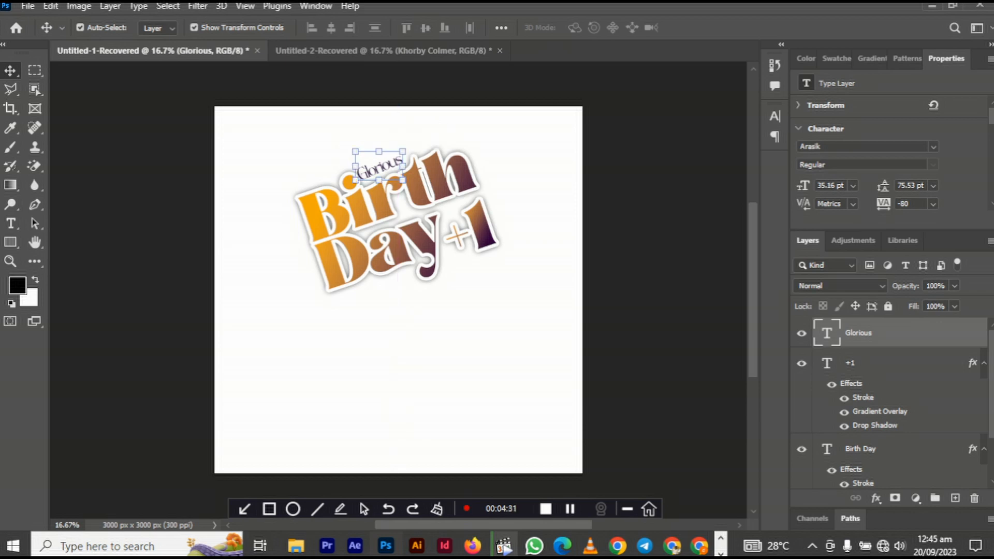
pyautogui.press('Right')
pyautogui.press('Right')
pyautogui.press('Right')
pyautogui.press('Right')
pyautogui.press('Right')
pyautogui.press('Right')
pyautogui.press('Down')
pyautogui.press('Escape')
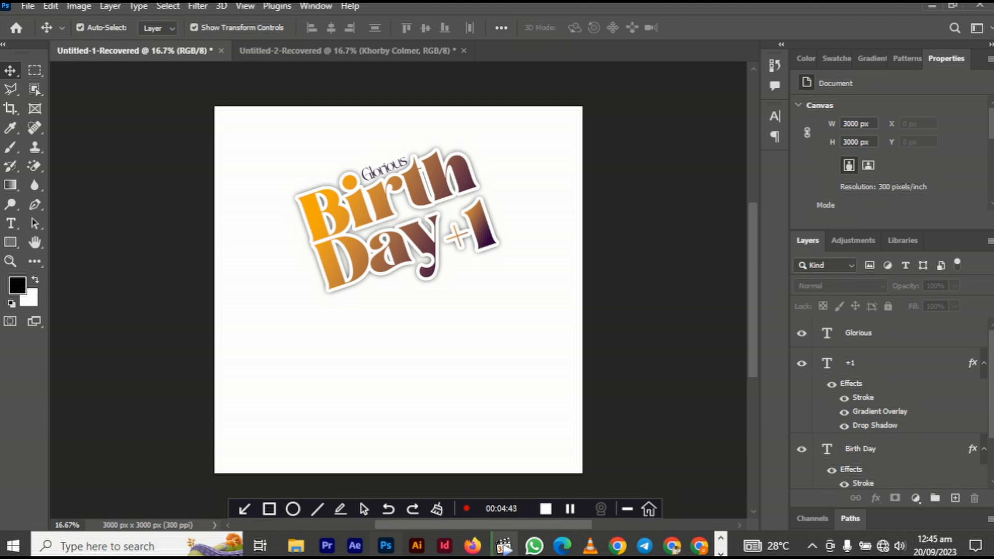
pyautogui.moveTo(275, 154); pyautogui.dragTo(474, 286)
pyautogui.moveTo(435, 200); pyautogui.dragTo(437, 175)
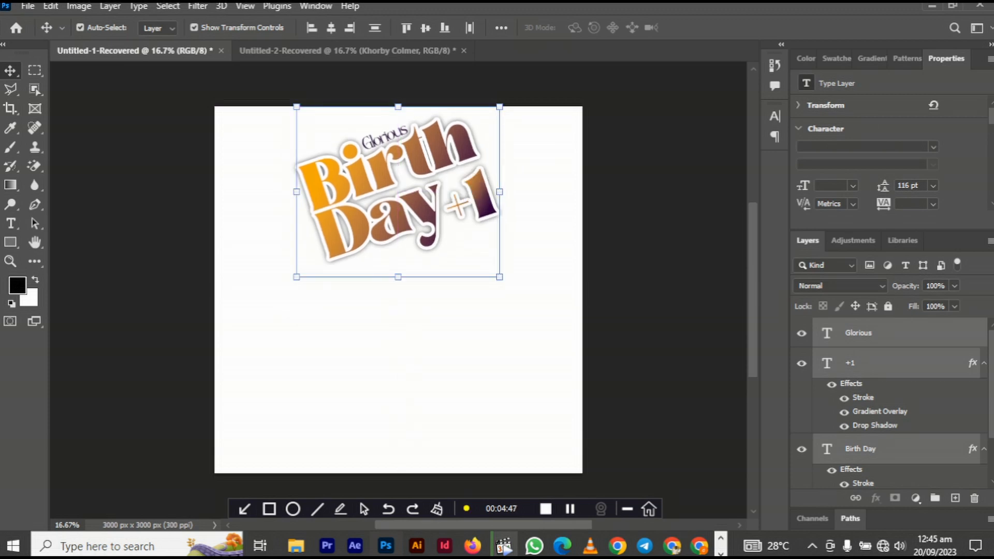
# - Drag Mawutor.png from the Downloads folder onto the flyer canvas
pyautogui.click(295, 545)
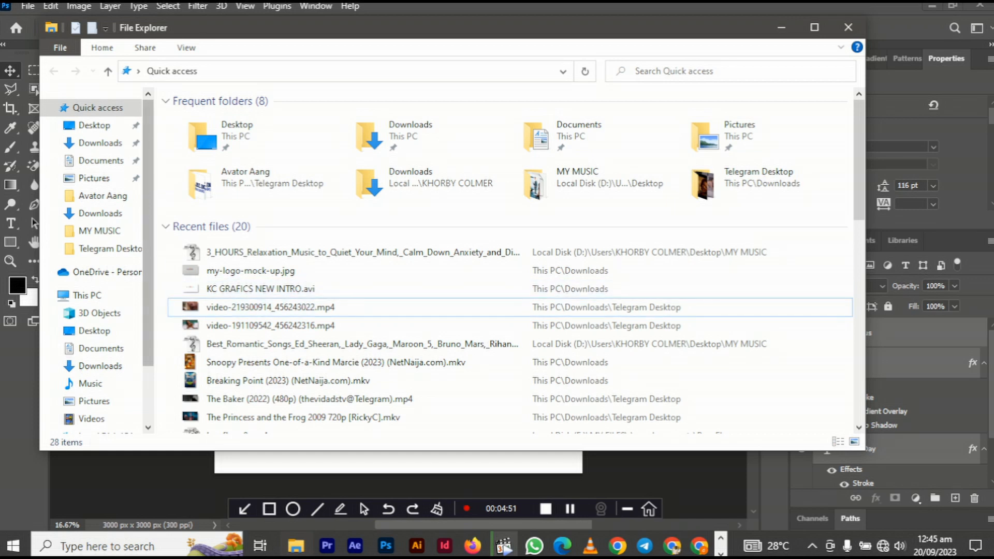
pyautogui.click(100, 142)
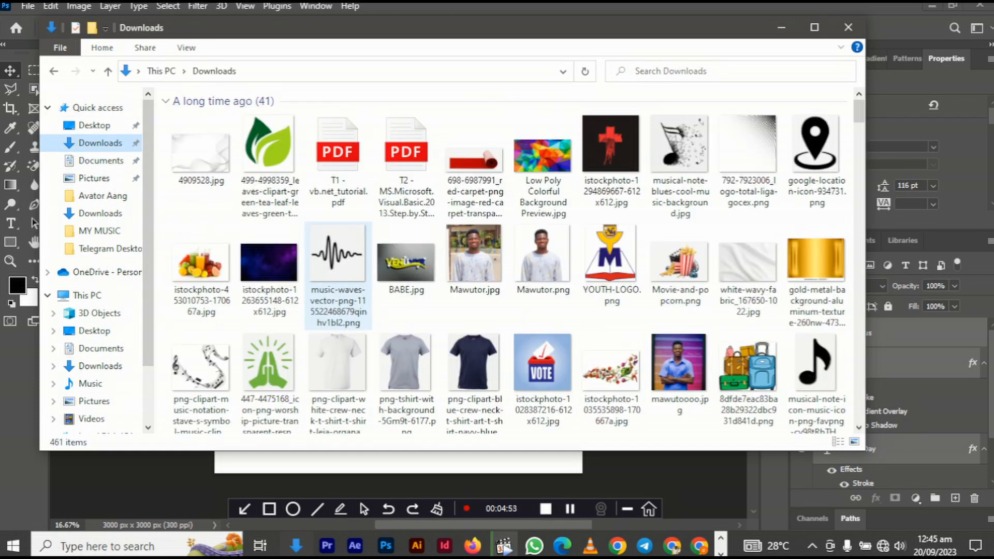
pyautogui.moveTo(542, 259); pyautogui.dragTo(404, 439)
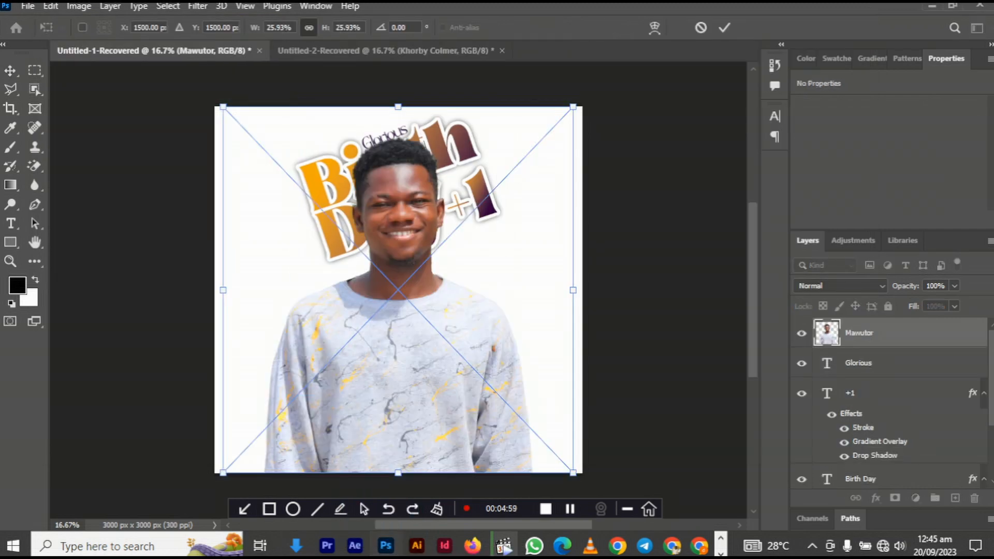
# - Place the portrait and add a Soft Light Brightness/Contrast layer at brightness 49, contrast -7
pyautogui.press('Return')
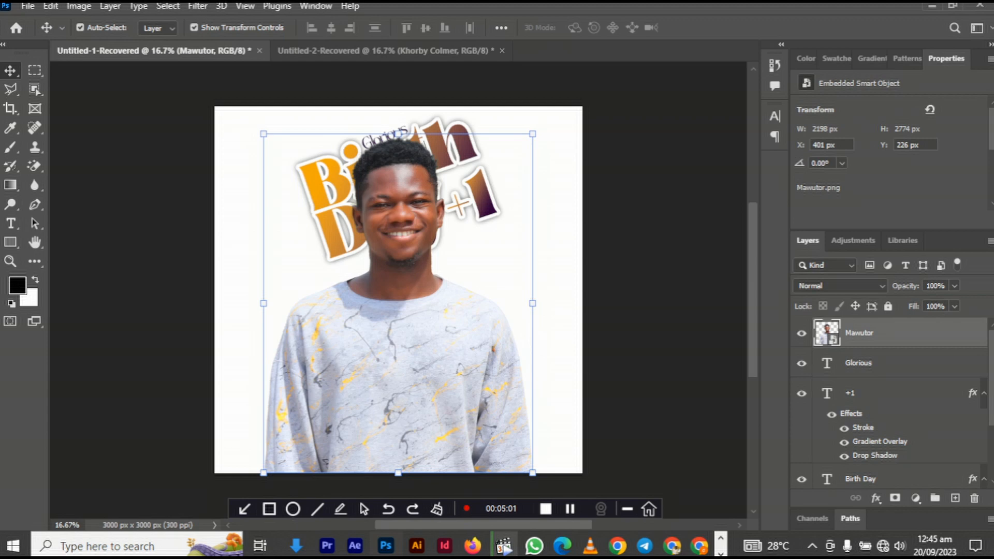
pyautogui.click(916, 498)
pyautogui.click(926, 288)
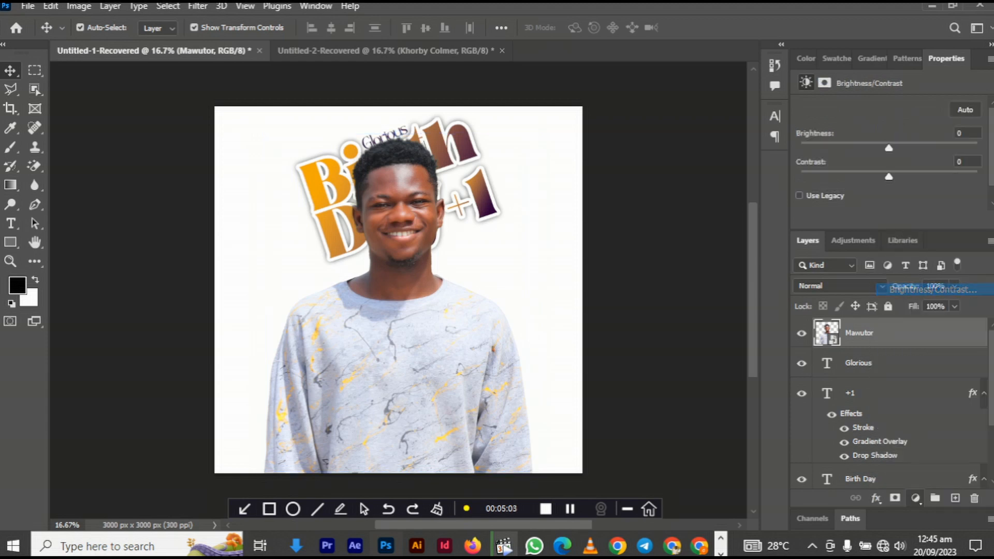
pyautogui.moveTo(888, 148)
pyautogui.mouseDown()
pyautogui.moveTo(917, 148)
pyautogui.moveTo(876, 176)
pyautogui.mouseUp()
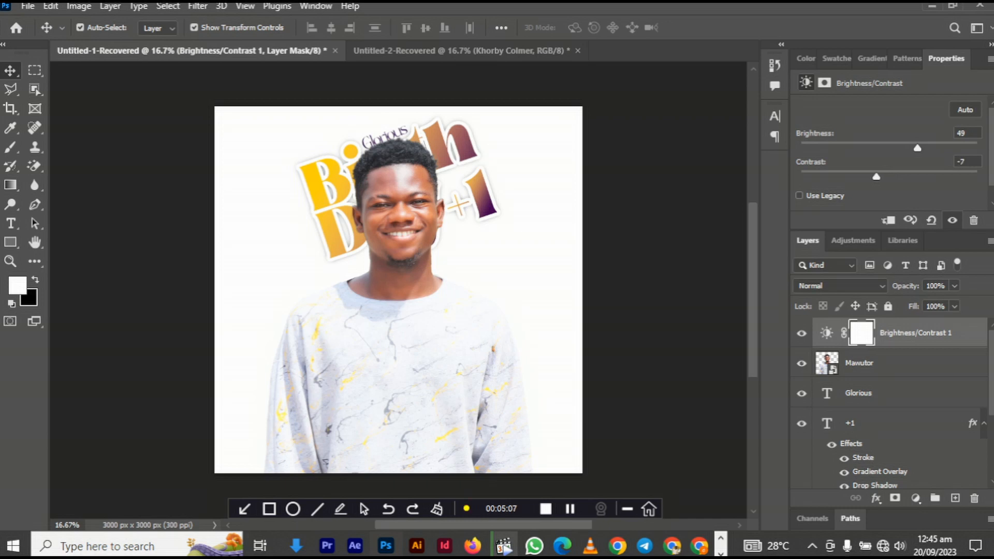
pyautogui.click(839, 285)
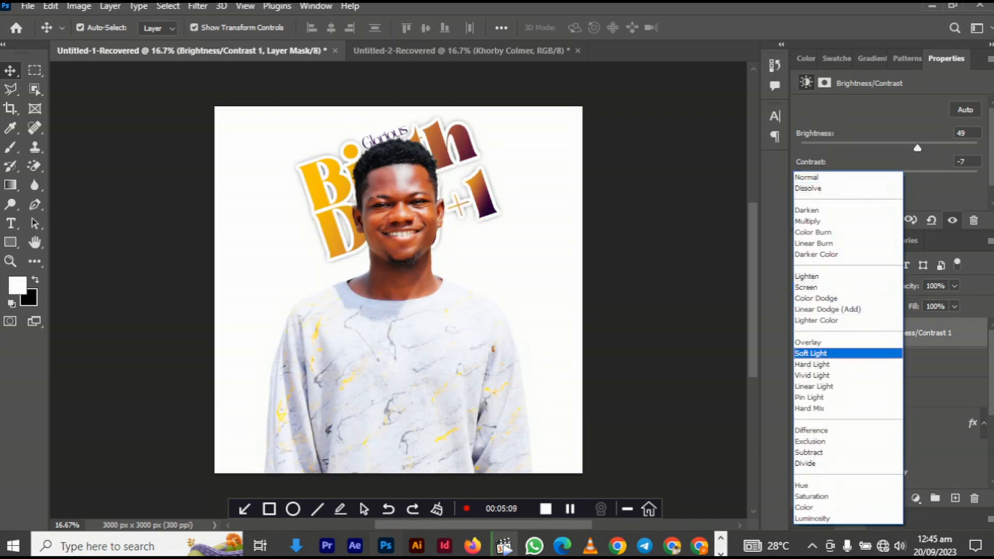
pyautogui.click(810, 353)
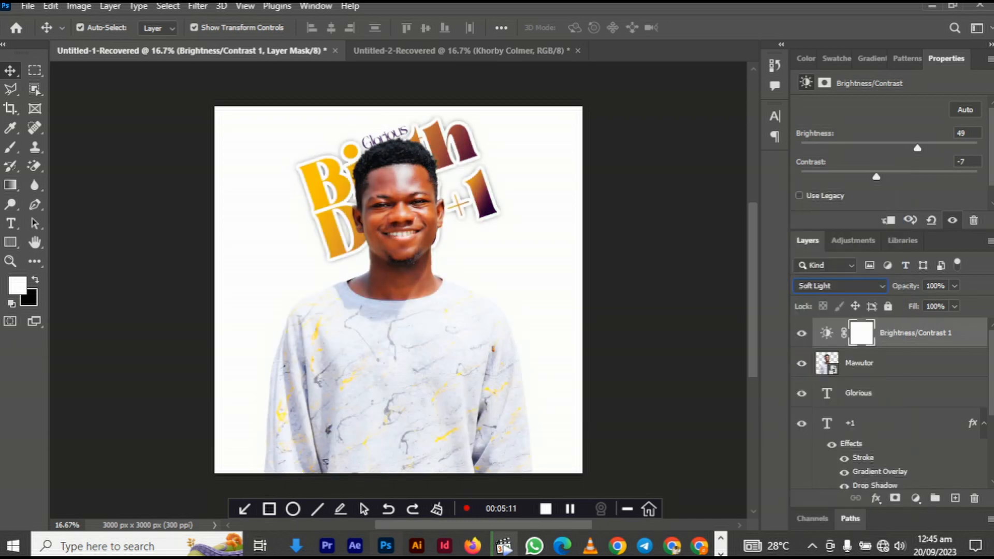
pyautogui.click(879, 362)
pyautogui.rightClick(890, 362)
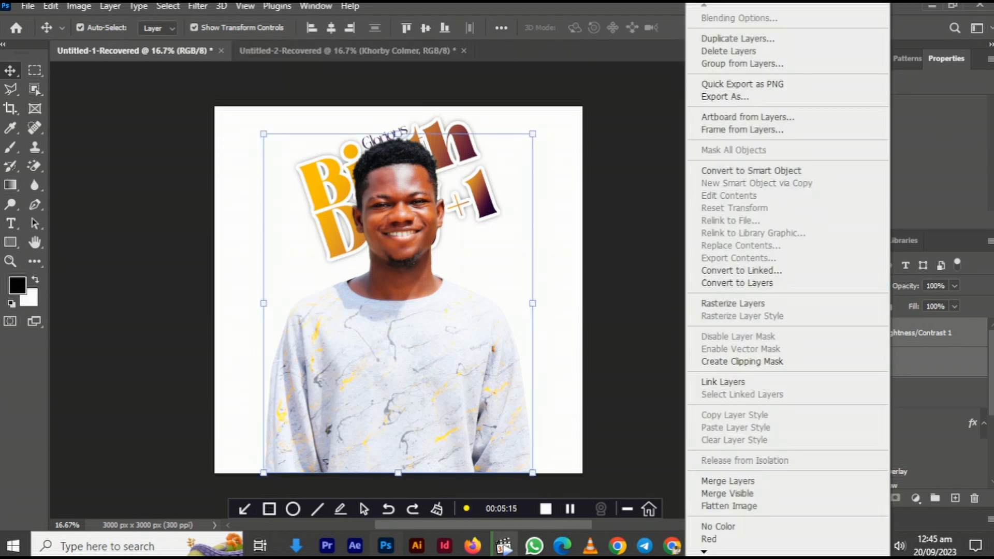
# - Merge the adjustment into the portrait and shrink it upward, keeping its top fixed
pyautogui.click(727, 481)
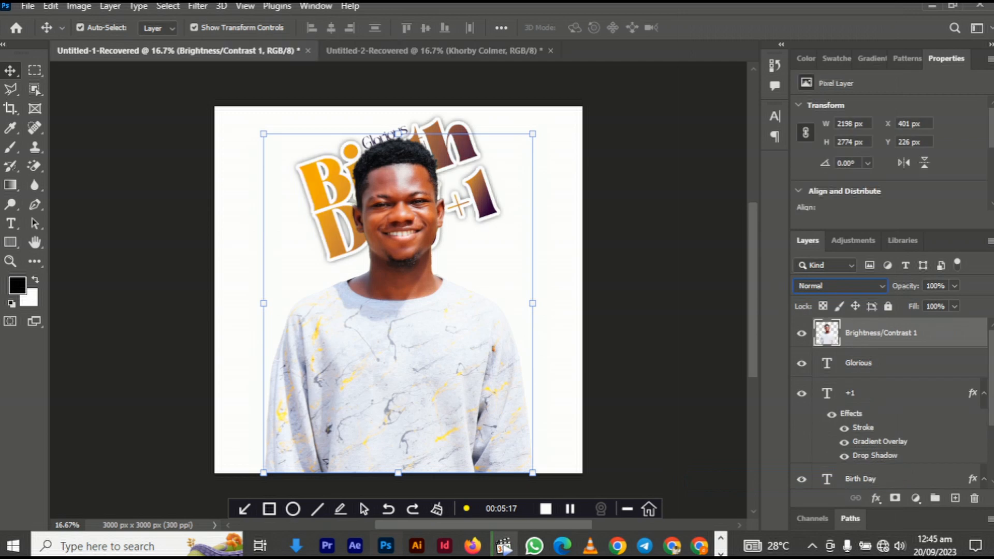
pyautogui.hotkey('ctrl', 't')
pyautogui.moveTo(398, 472); pyautogui.dragTo(398, 387)
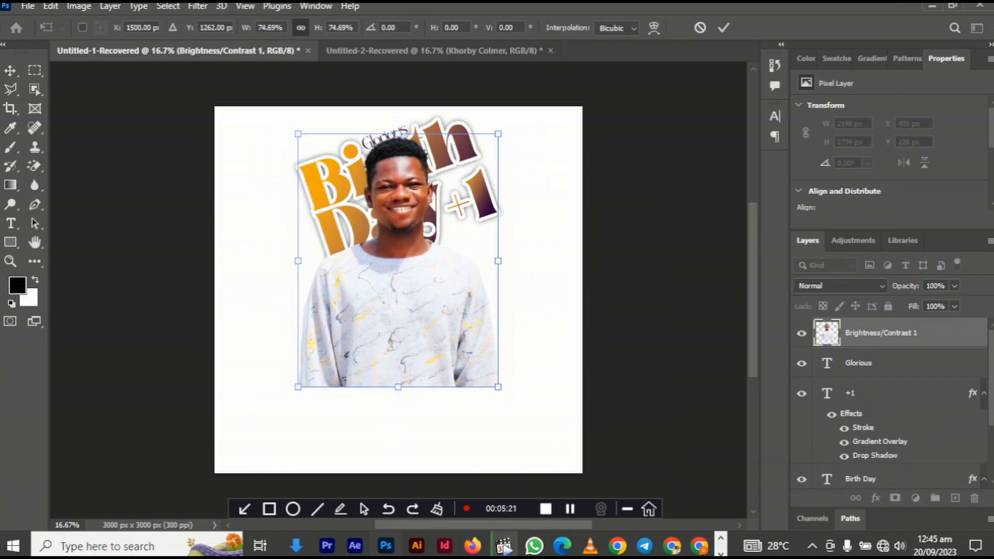
pyautogui.press('Return')
# - Erase the bottom of the shirt with a 0% hardness brush so it fades into white
pyautogui.press('e')
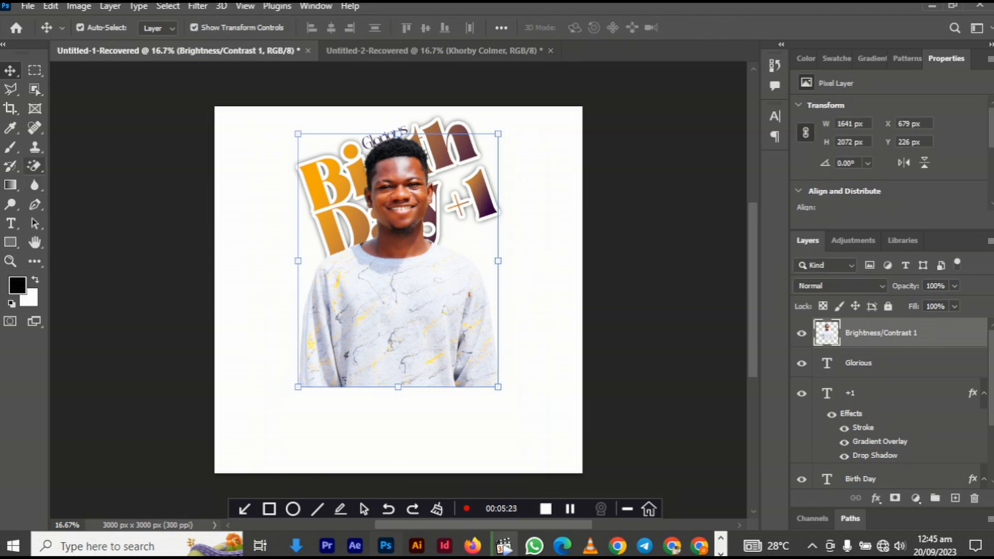
pyautogui.rightClick(34, 166)
pyautogui.click(78, 164)
pyautogui.click(321, 396)
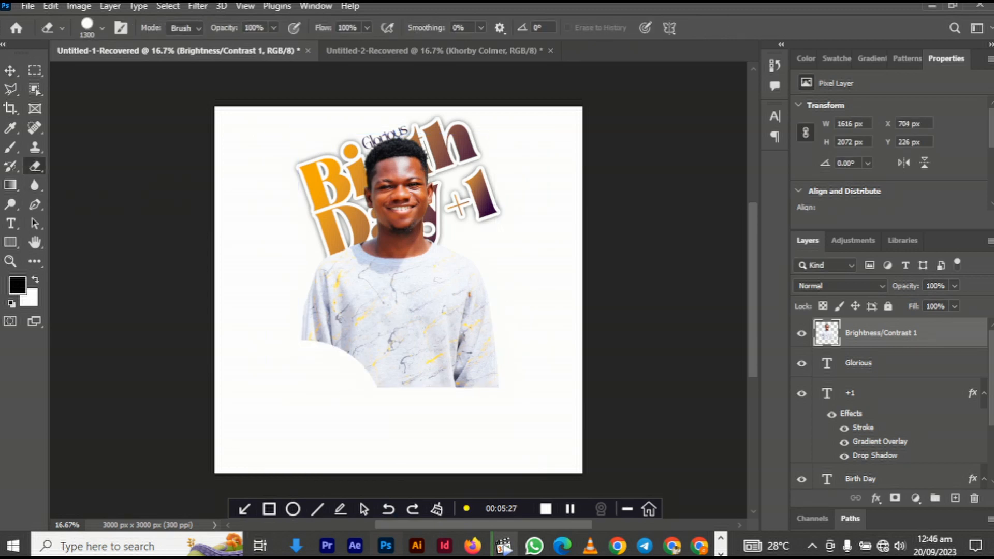
pyautogui.hotkey('ctrl', 'z')
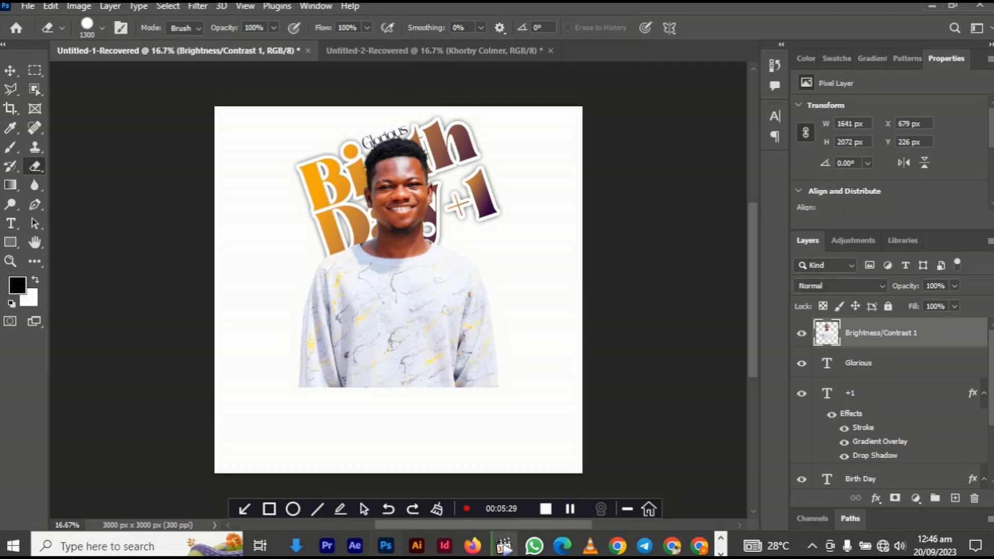
pyautogui.click(102, 27)
pyautogui.moveTo(171, 109); pyautogui.dragTo(77, 109)
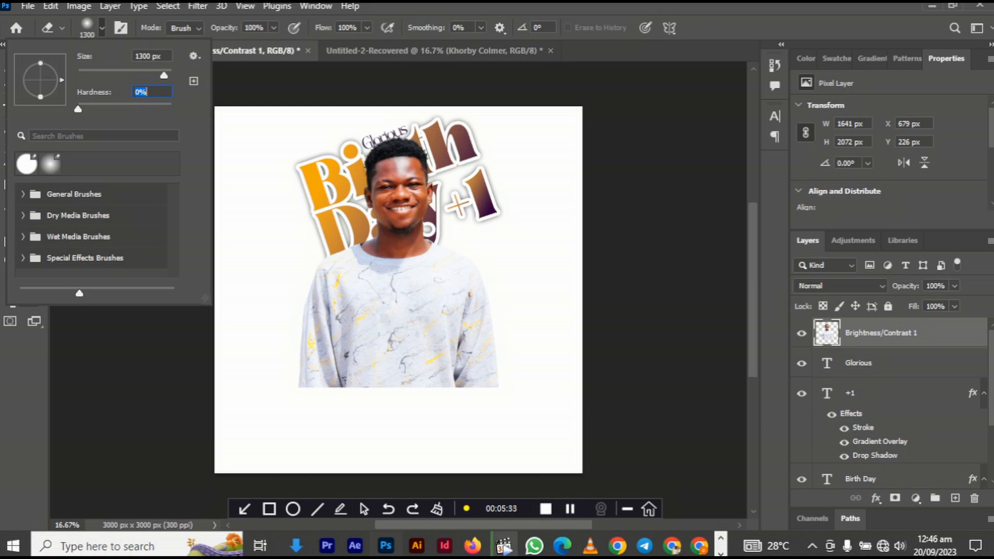
pyautogui.press('Return')
pyautogui.moveTo(306, 424)
pyautogui.mouseDown()
pyautogui.moveTo(487, 419)
pyautogui.moveTo(461, 417)
pyautogui.mouseUp()
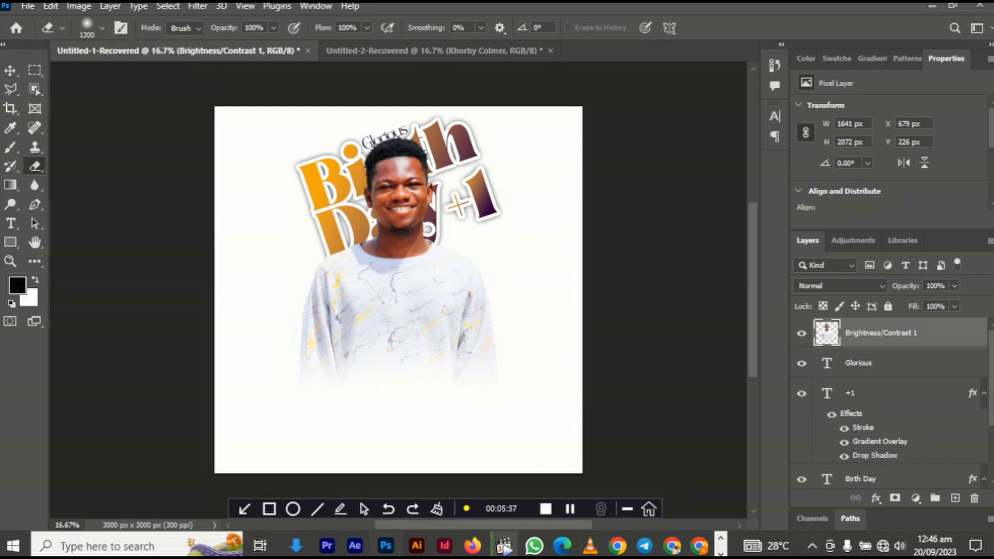
# - Enlarge the portrait to about 110% and move it down to the canvas centre
pyautogui.press('v')
pyautogui.moveTo(397, 386); pyautogui.dragTo(398, 413)
pyautogui.moveTo(401, 365); pyautogui.dragTo(406, 380)
pyautogui.press('Return')
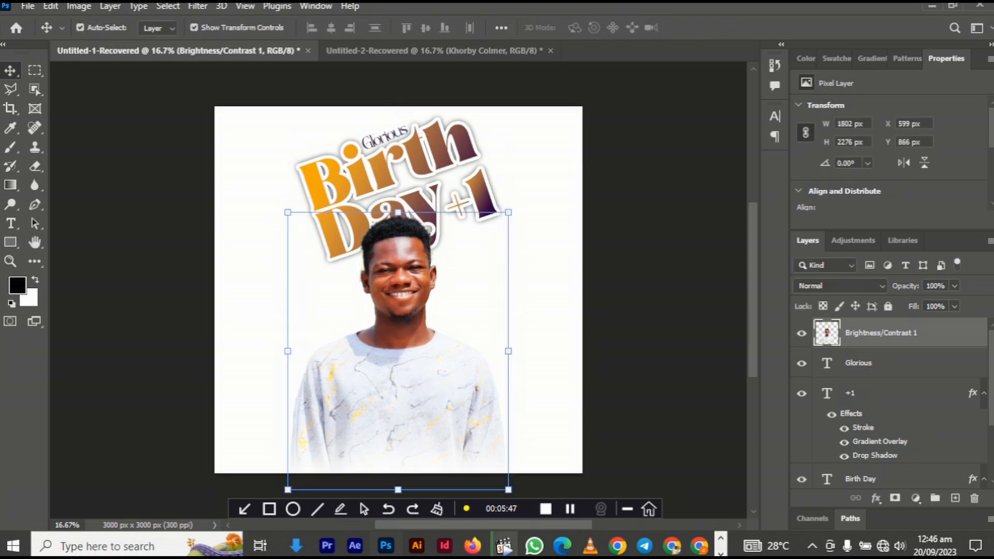
# - Duplicate the portrait to the right at about 56% size, behind the main figure
pyautogui.keyDown('alt'); pyautogui.moveTo(406, 381); pyautogui.dragTo(497, 337); pyautogui.keyUp('alt')
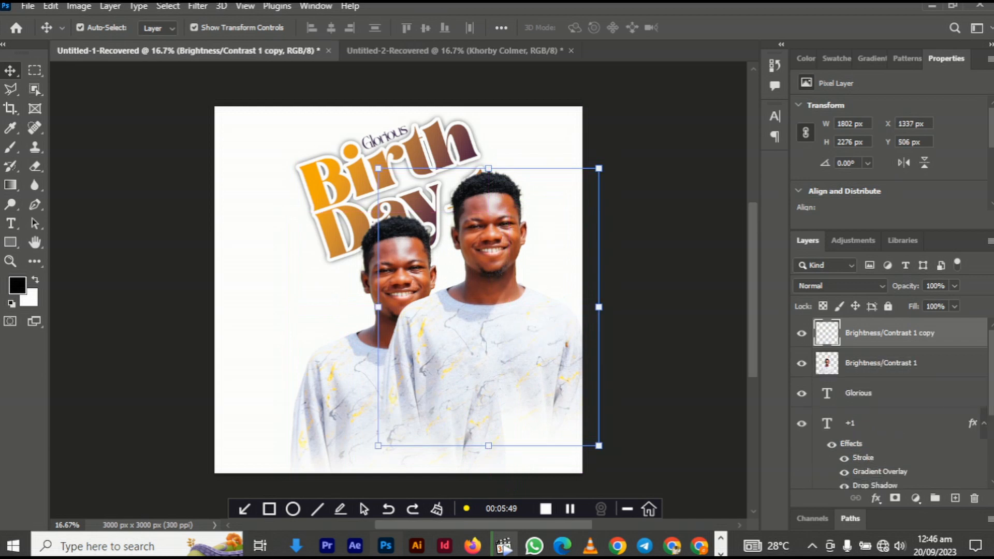
pyautogui.hotkey('ctrl', 't')
pyautogui.moveTo(489, 168); pyautogui.dragTo(433, 259)
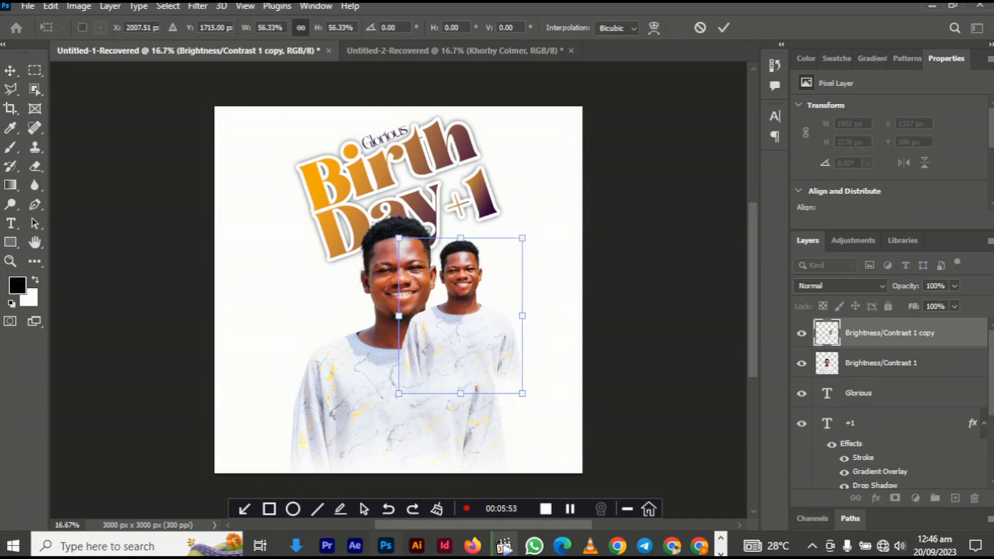
pyautogui.press('Return')
pyautogui.hotkey('ctrl', '[')
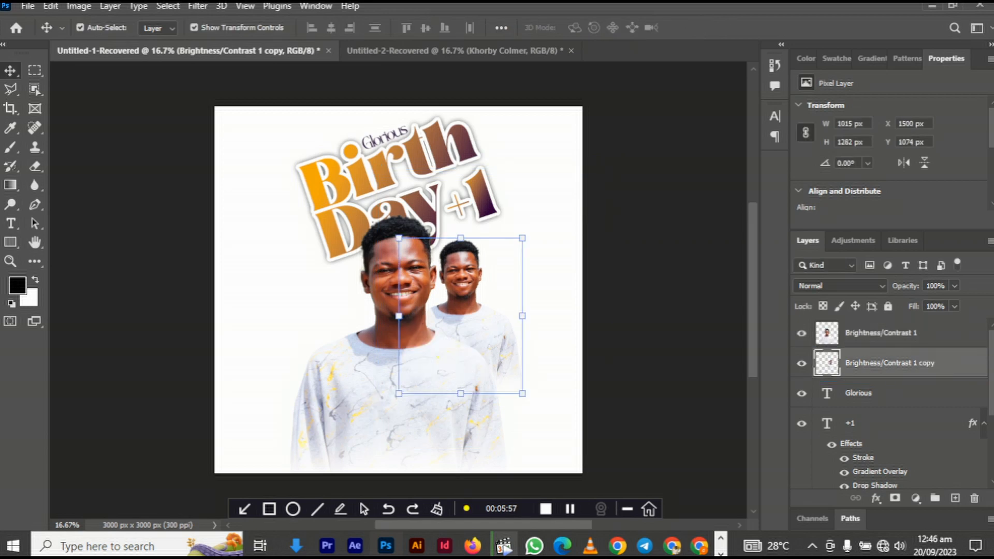
# - Duplicate the small copy onto the left side, slightly enlarged and placed lower
pyautogui.keyDown('alt'); pyautogui.moveTo(462, 305); pyautogui.dragTo(343, 305); pyautogui.keyUp('alt')
pyautogui.moveTo(341, 238); pyautogui.dragTo(341, 221)
pyautogui.moveTo(344, 261); pyautogui.dragTo(334, 269)
pyautogui.hotkey('shift', 'Right')
pyautogui.hotkey('shift', 'Right')
pyautogui.hotkey('shift', 'Right')
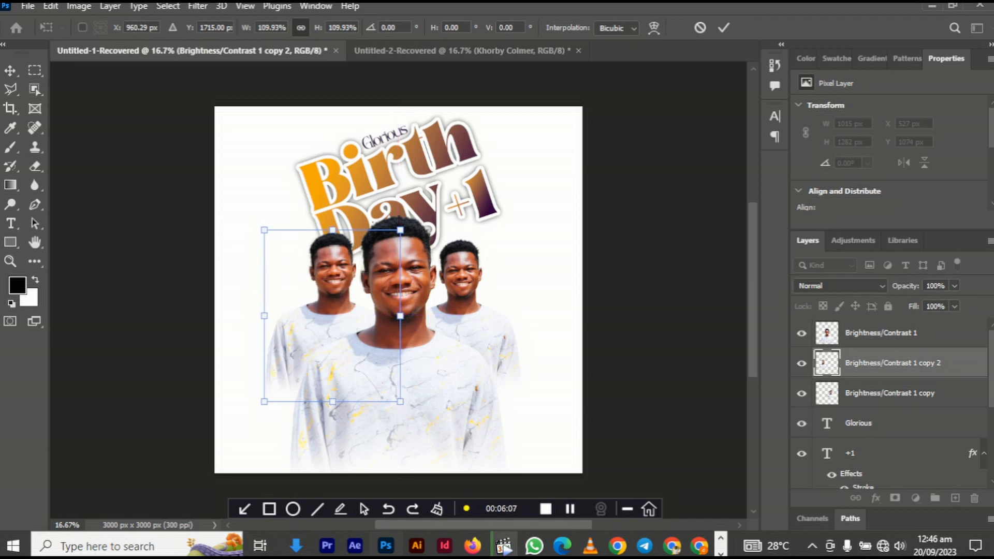
pyautogui.press('Return')
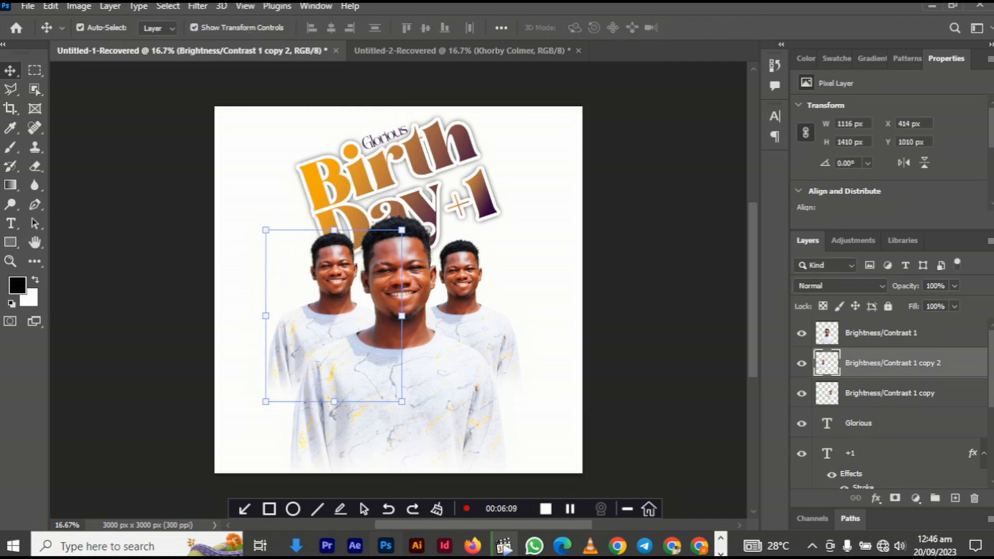
pyautogui.press('Escape')
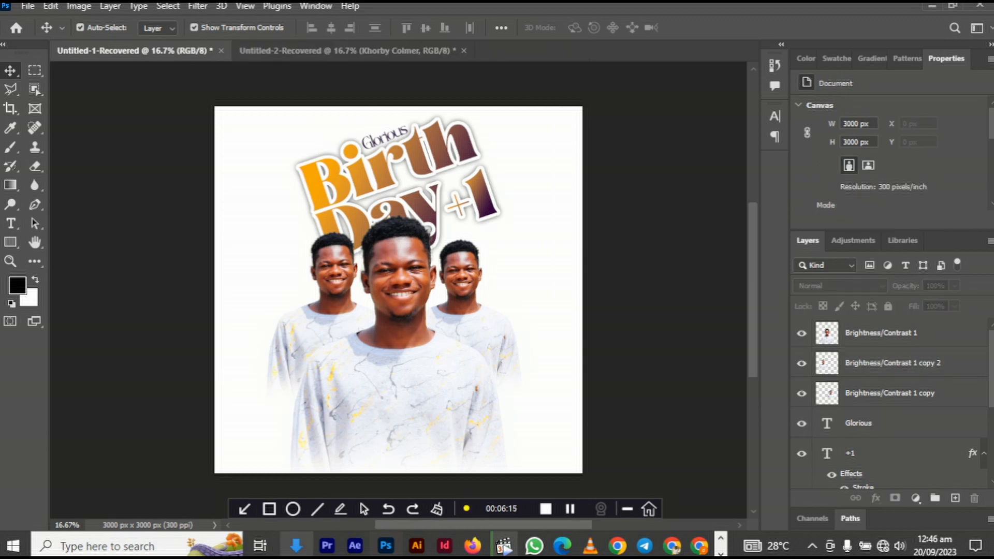
# - Drag the sunflower image R (3).png from Downloads into the flyer
pyautogui.click(296, 545)
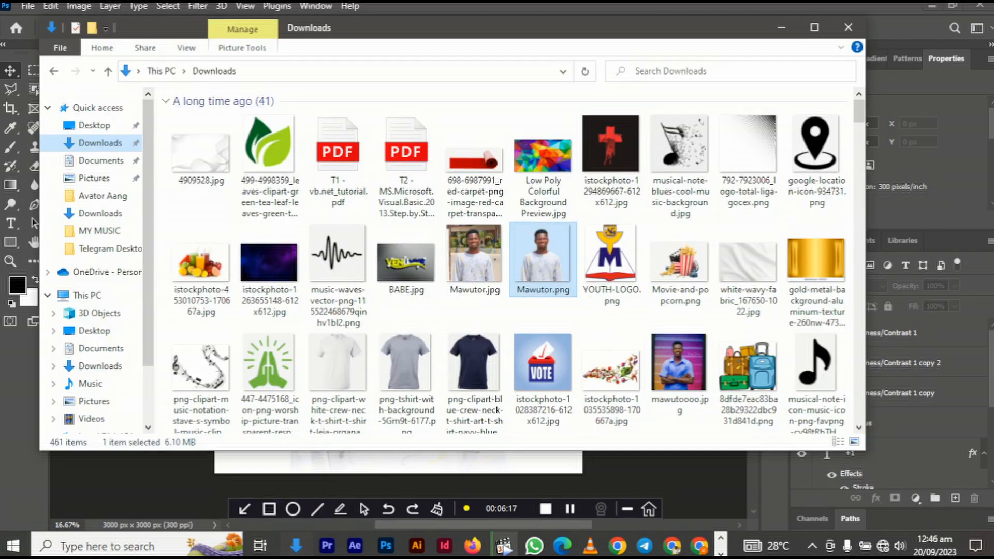
pyautogui.scroll(-15, 714, 217)
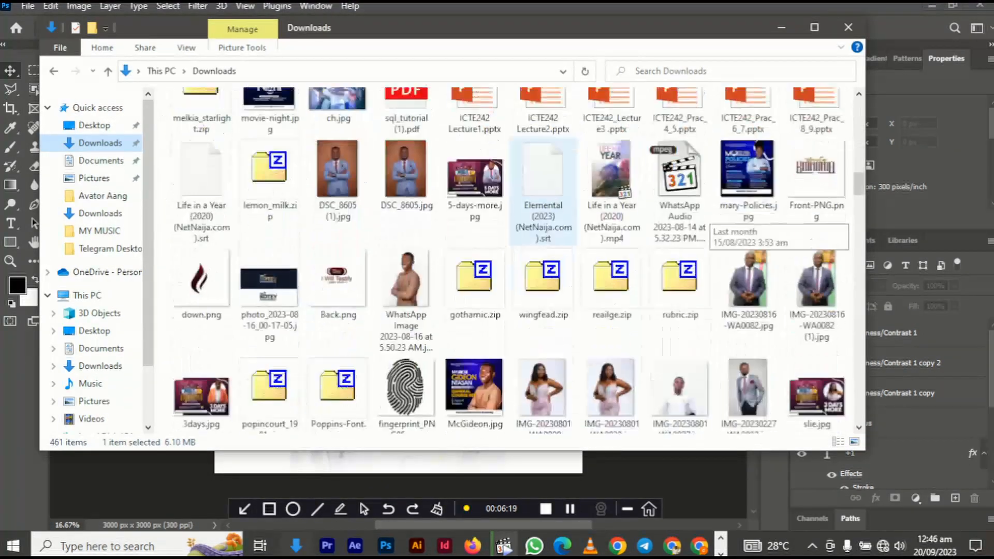
pyautogui.scroll(-15, 714, 218)
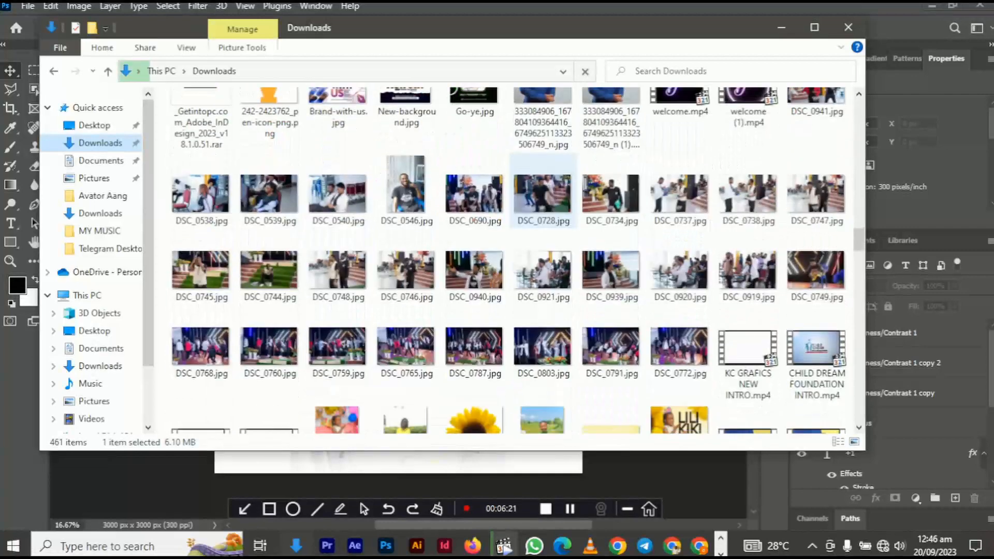
pyautogui.scroll(-5, 714, 217)
pyautogui.moveTo(473, 191); pyautogui.dragTo(386, 388)
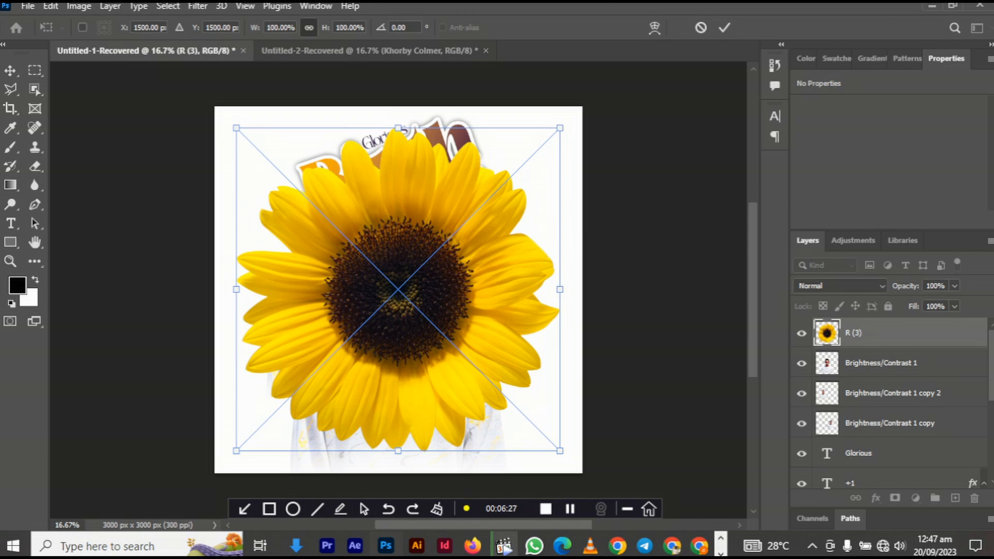
# - Scale the placed sunflower to about 80% and shift it left and down
pyautogui.moveTo(236, 451); pyautogui.dragTo(299, 387)
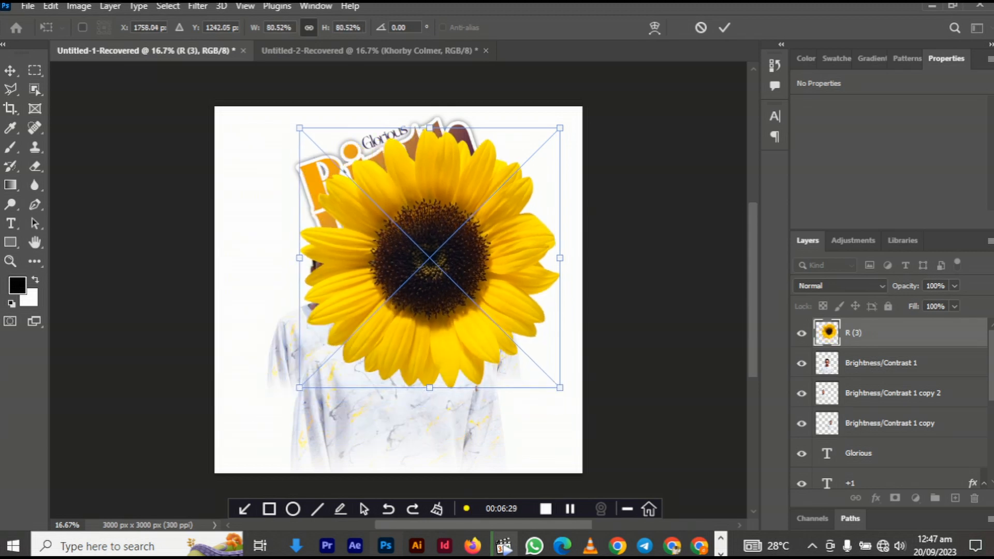
pyautogui.press('Return')
pyautogui.moveTo(429, 244); pyautogui.dragTo(401, 267)
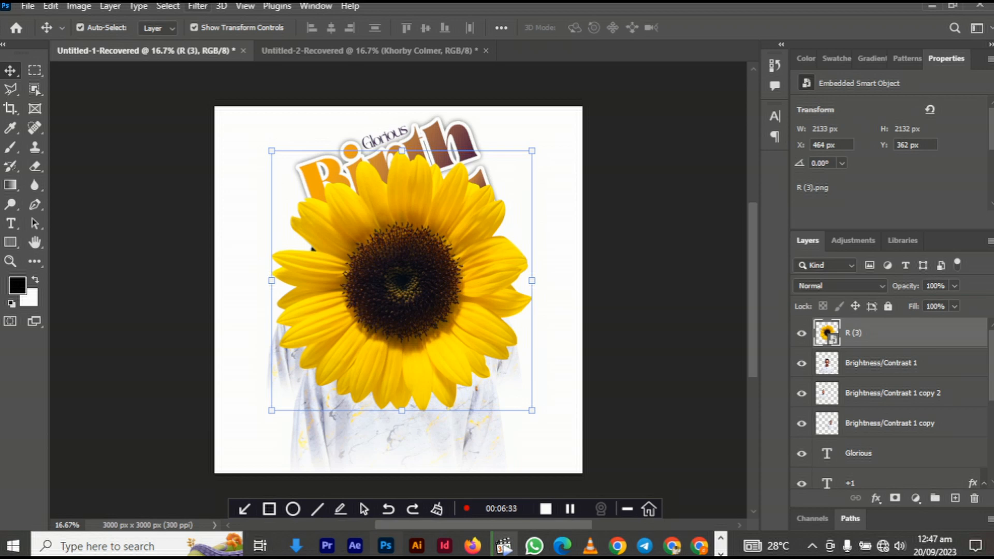
# - Apply a Motion Blur (angle 0, distance about 264) to the sunflower
pyautogui.click(198, 6)
pyautogui.moveTo(217, 193)
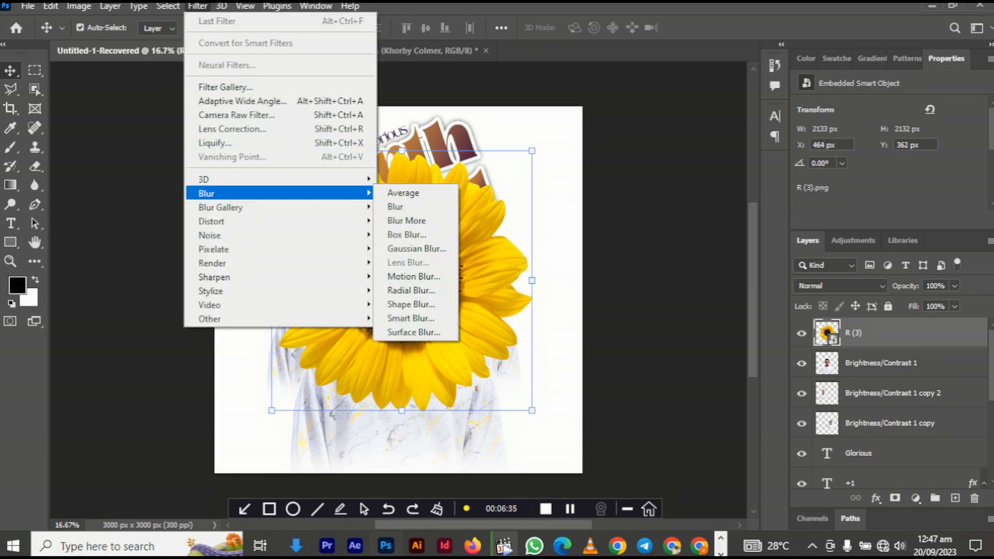
pyautogui.click(413, 276)
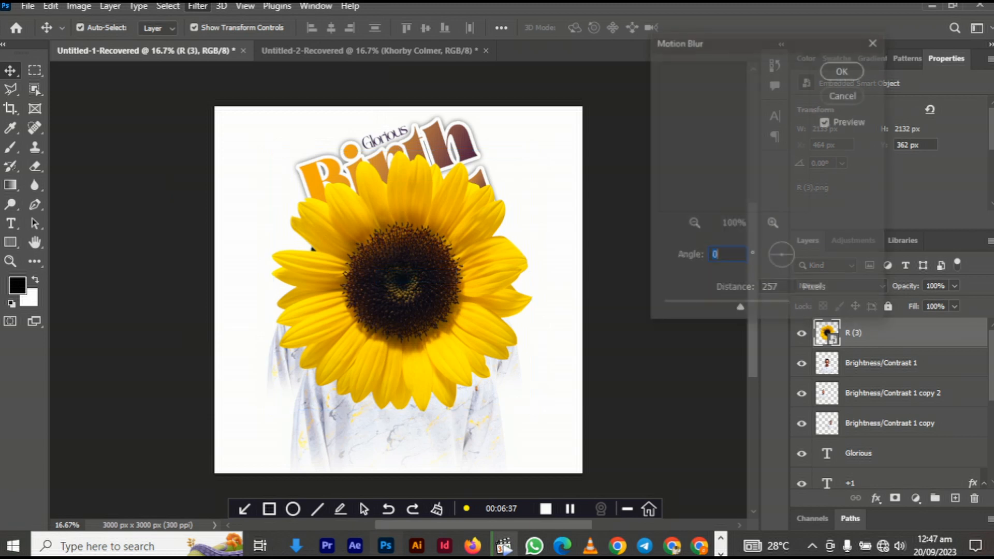
pyautogui.moveTo(740, 309)
pyautogui.mouseDown()
pyautogui.moveTo(706, 309)
pyautogui.moveTo(738, 309)
pyautogui.mouseUp()
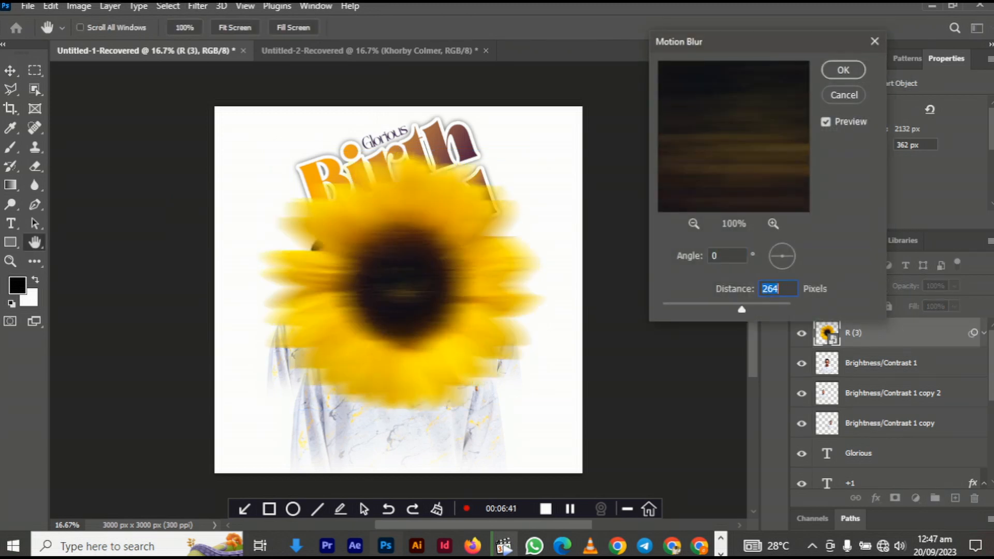
pyautogui.doubleClick(763, 289)
pyautogui.click(843, 70)
# - Move the blurred sunflower into the bottom-right corner and set a copy along the top-left edge
pyautogui.moveTo(417, 303); pyautogui.dragTo(512, 491)
pyautogui.moveTo(495, 382); pyautogui.dragTo(508, 413)
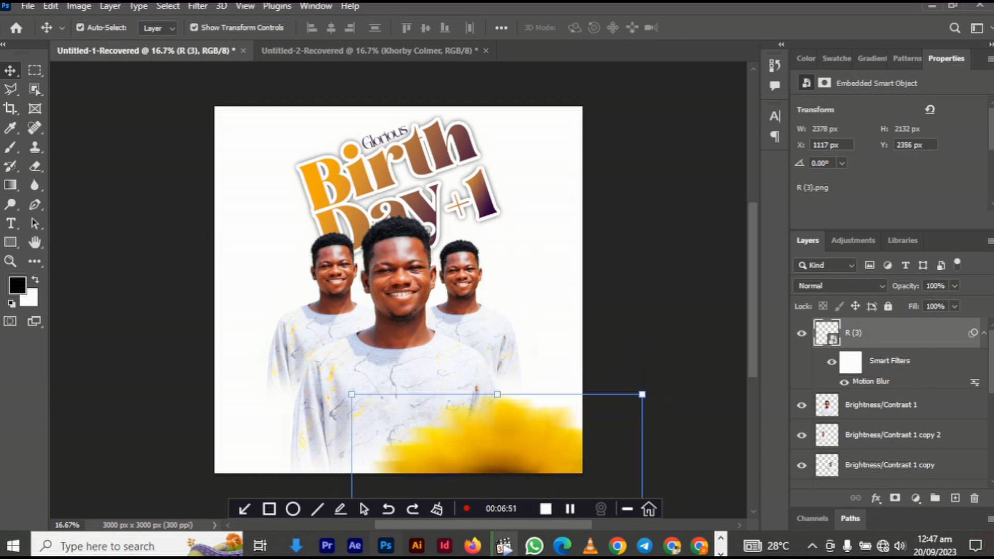
pyautogui.moveTo(508, 412); pyautogui.dragTo(284, 139)
pyautogui.moveTo(296, 231); pyautogui.dragTo(296, 67)
pyautogui.moveTo(300, 153); pyautogui.dragTo(332, 82)
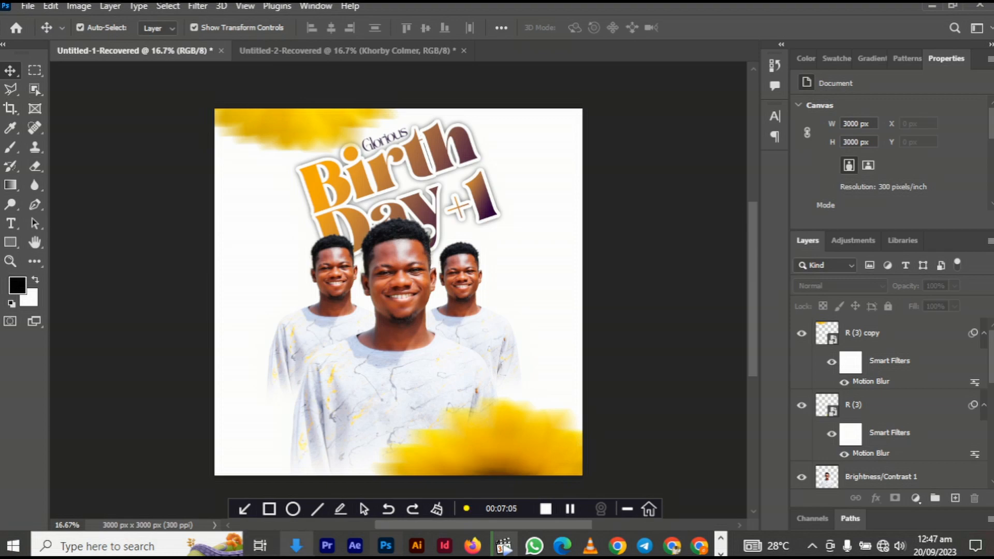
# - Drag the palm leaves PNG from Downloads into Photoshop
pyautogui.click(296, 545)
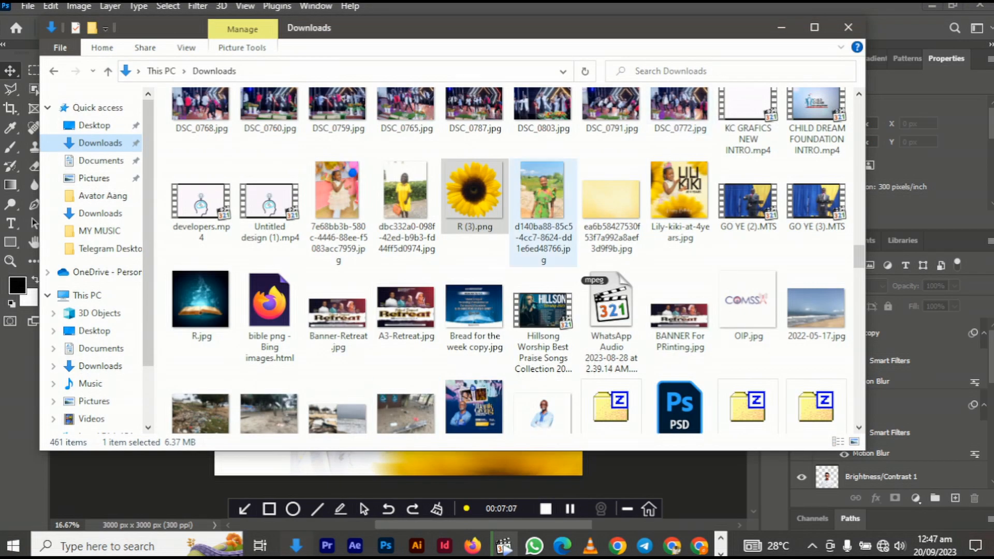
pyautogui.scroll(-20, 543, 217)
pyautogui.scroll(-15, 543, 259)
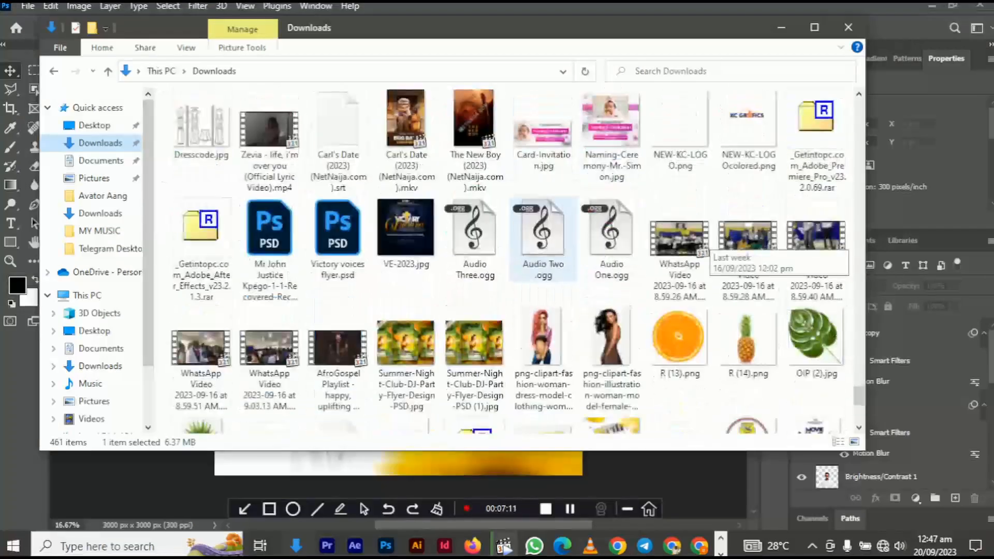
pyautogui.scroll(-4, 543, 238)
pyautogui.click(543, 240)
pyautogui.moveTo(544, 241)
pyautogui.mouseDown()
pyautogui.moveTo(468, 421)
pyautogui.moveTo(390, 504)
pyautogui.moveTo(401, 541)
pyautogui.moveTo(386, 543)
pyautogui.moveTo(429, 376)
pyautogui.mouseUp()
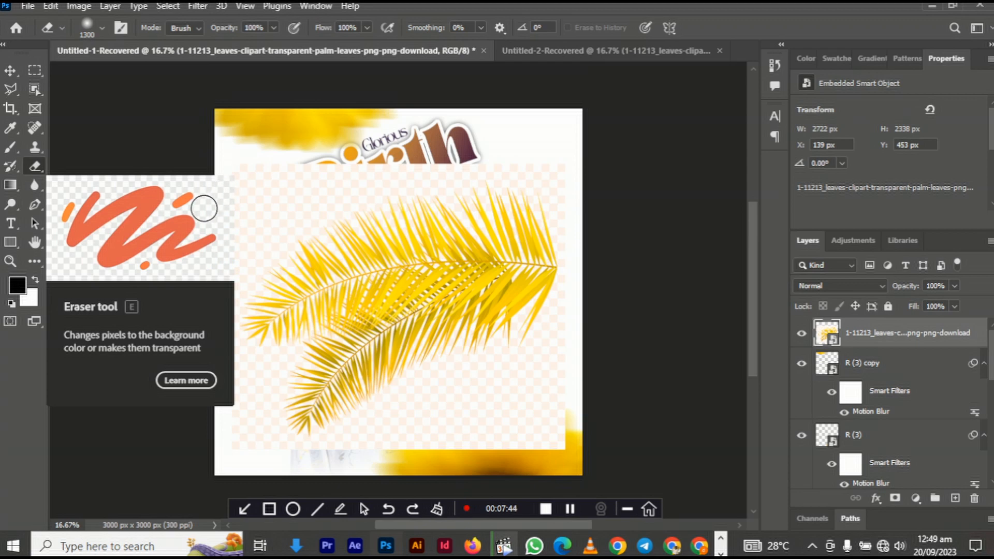
# - Erase the white background around the palm leaves with the Magic Eraser, rasterizing the layer
pyautogui.rightClick(34, 166)
pyautogui.click(103, 194)
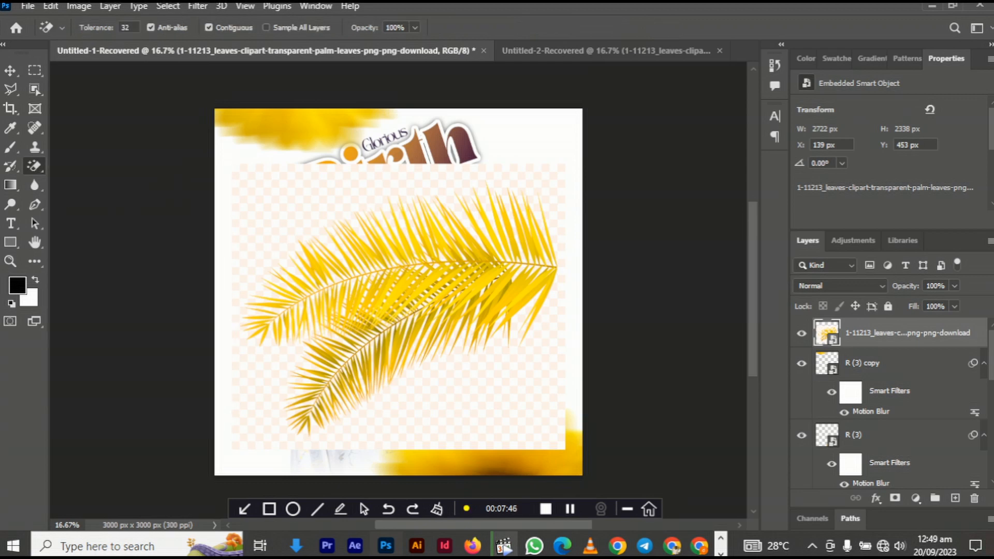
pyautogui.click(436, 209)
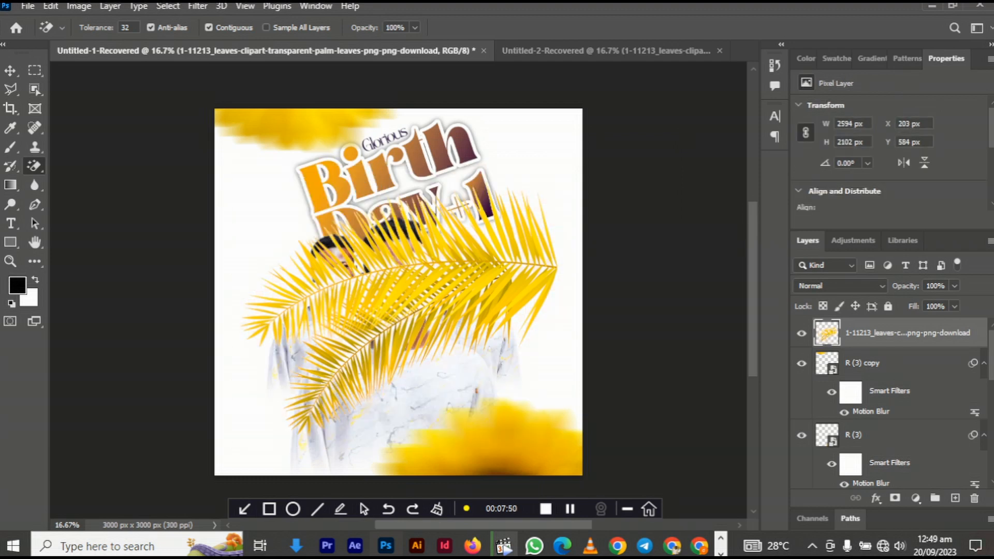
pyautogui.click(10, 69)
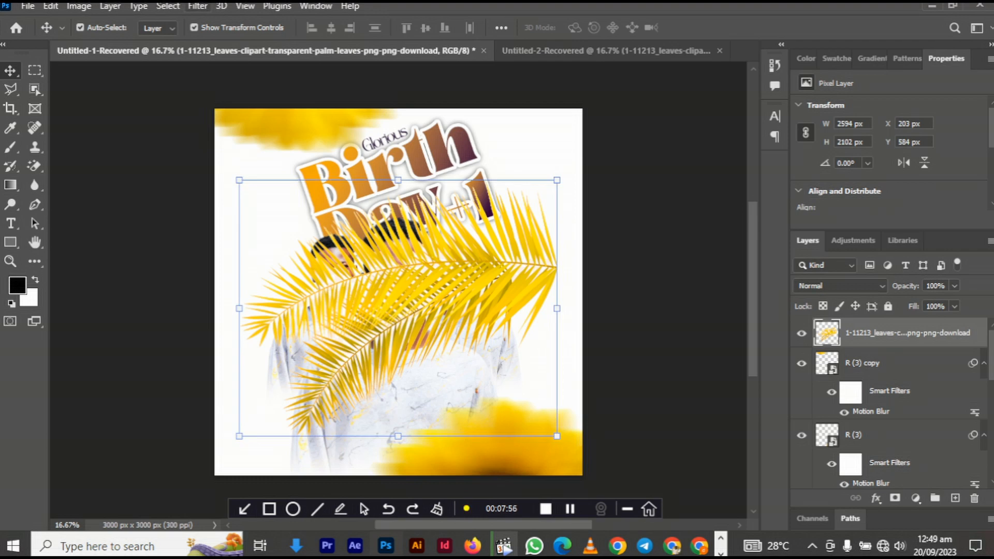
pyautogui.click(197, 6)
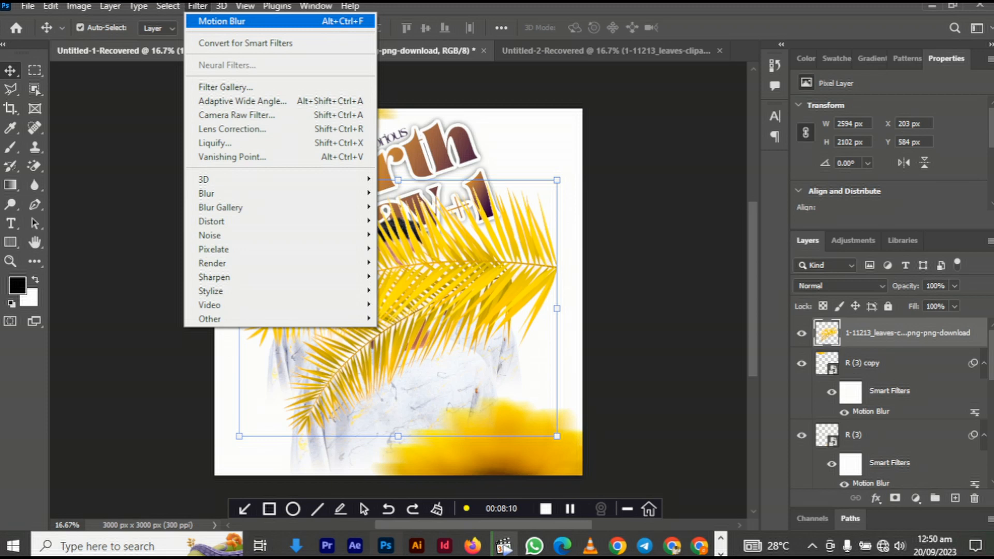
# - Reapply the motion blur to the palm leaves and move them up to the top right
pyautogui.press('Return')
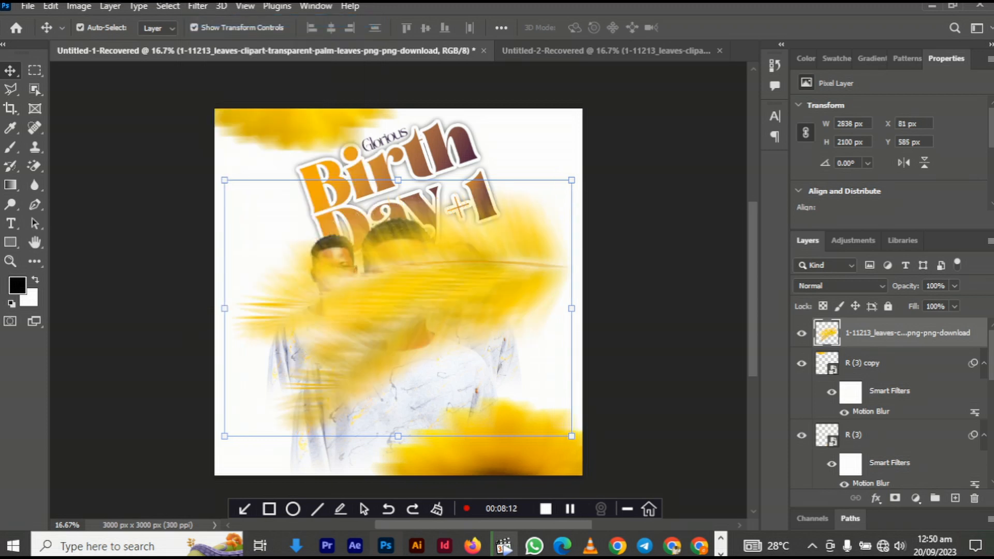
pyautogui.moveTo(492, 222); pyautogui.dragTo(638, 98)
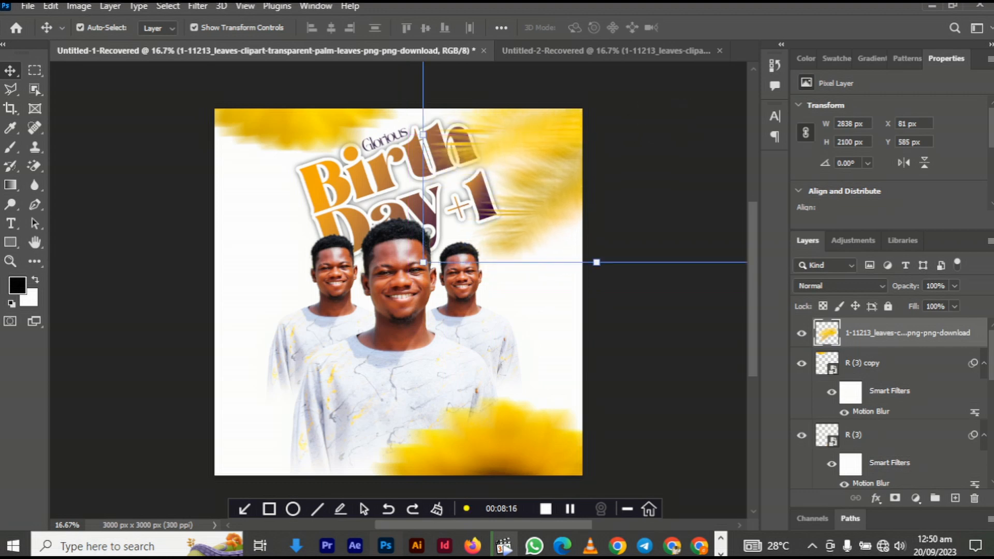
pyautogui.moveTo(560, 146); pyautogui.dragTo(578, 147)
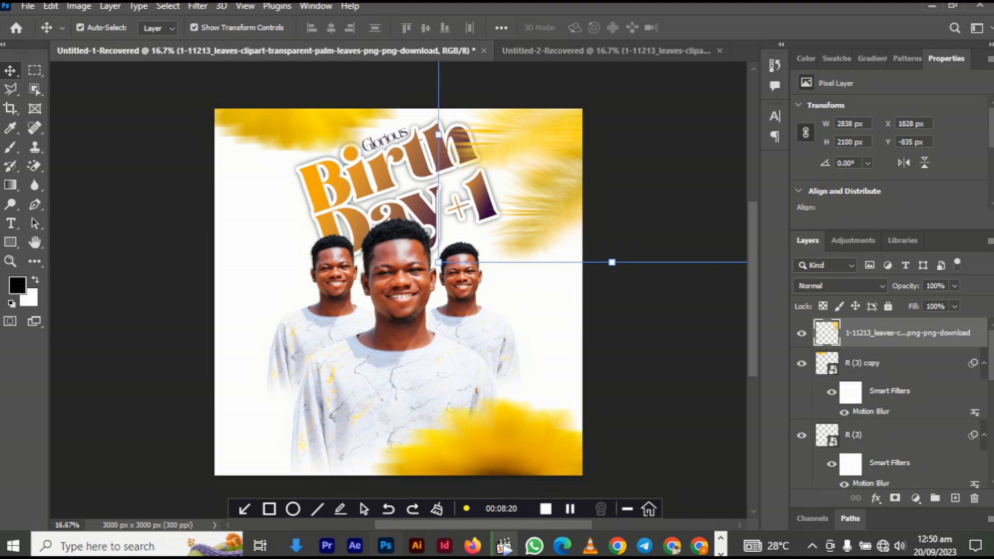
# - Enlarge the palm leaves to about 117% and fit them into the top-right corner
pyautogui.hotkey('ctrl', 't')
pyautogui.moveTo(438, 262); pyautogui.dragTo(379, 307)
pyautogui.moveTo(518, 182); pyautogui.dragTo(549, 155)
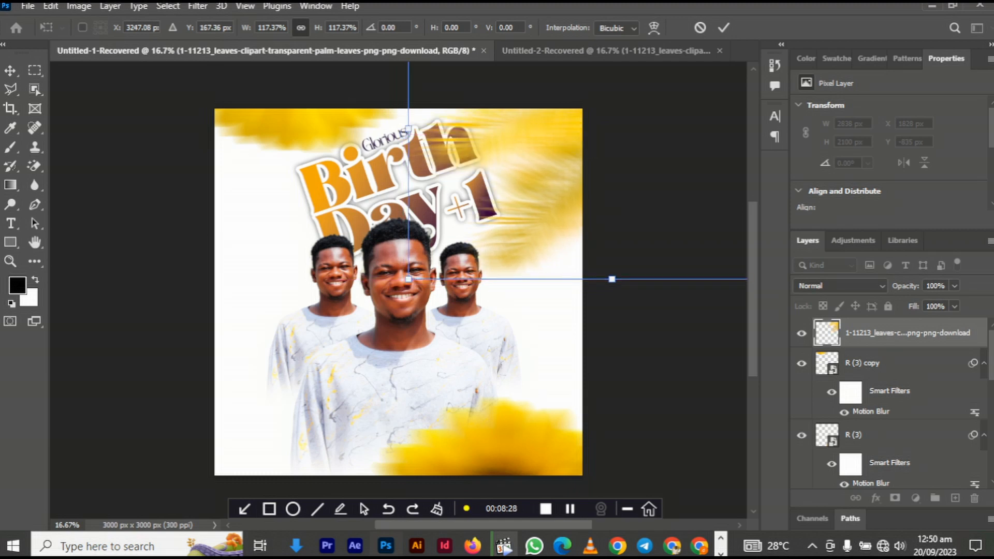
# - Duplicate the palm leaves to the lower left and flip the copy horizontally and vertically
pyautogui.press('Return')
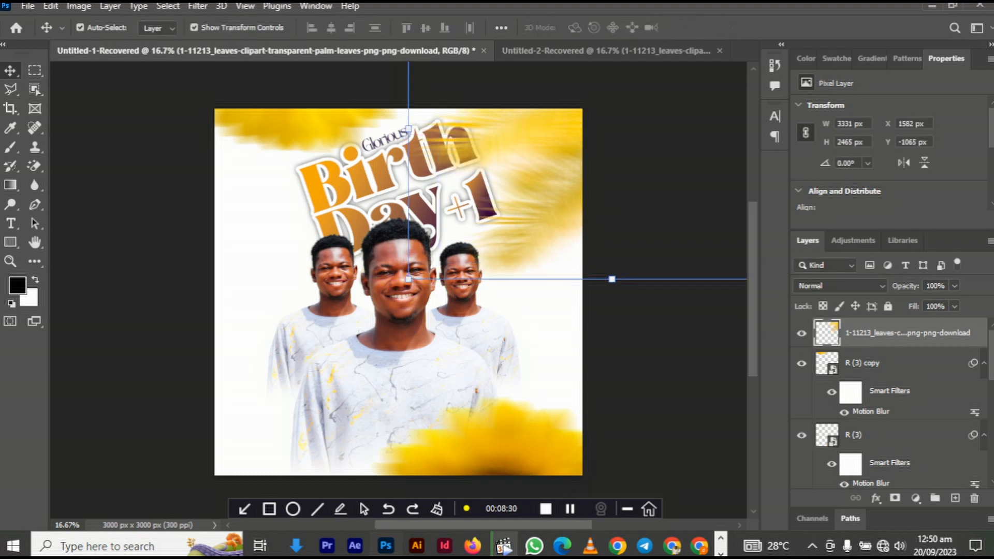
pyautogui.moveTo(564, 142); pyautogui.dragTo(259, 389)
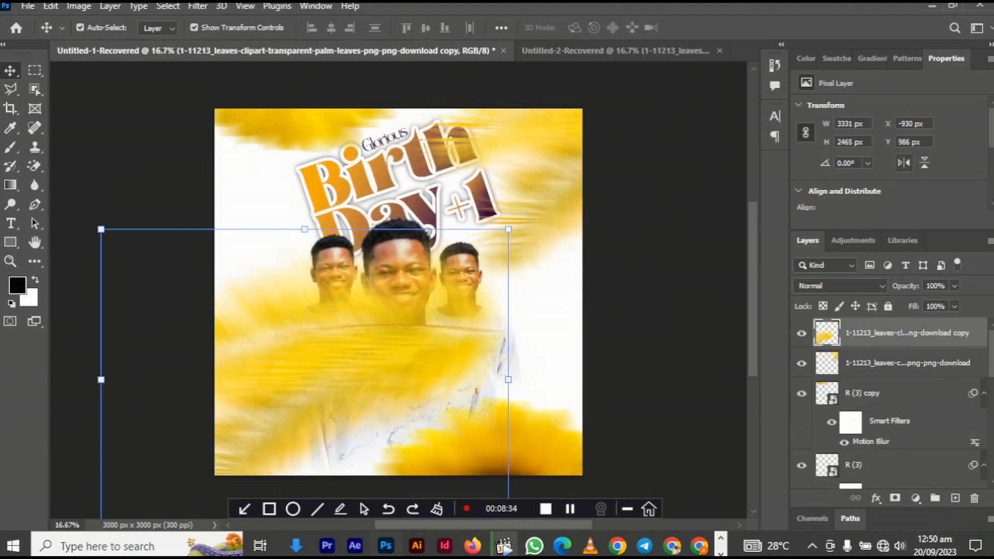
pyautogui.click(903, 163)
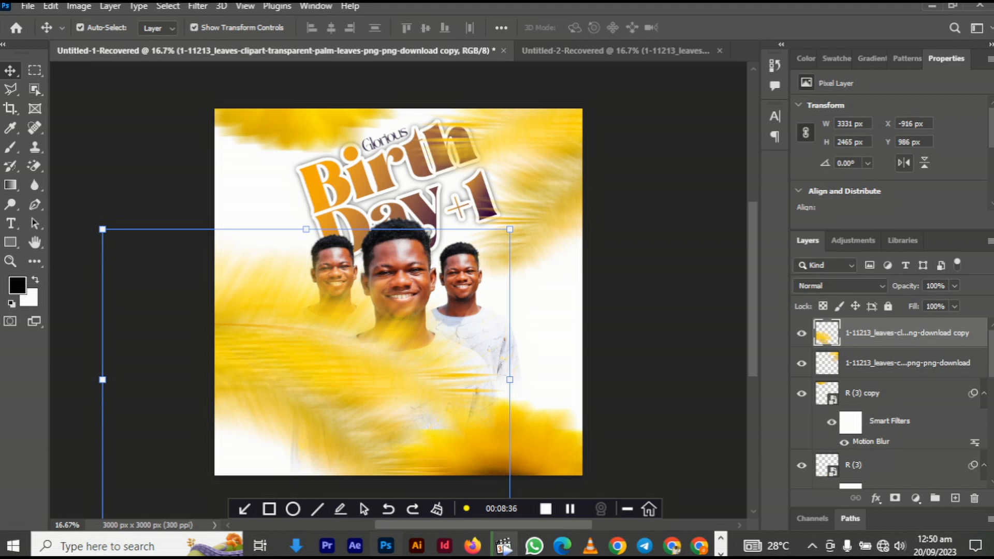
pyautogui.click(924, 163)
# - Position the flipped leaves copy in the lower-left corner and deselect it
pyautogui.moveTo(343, 393); pyautogui.dragTo(237, 458)
pyautogui.click(181, 457)
pyautogui.click(237, 458)
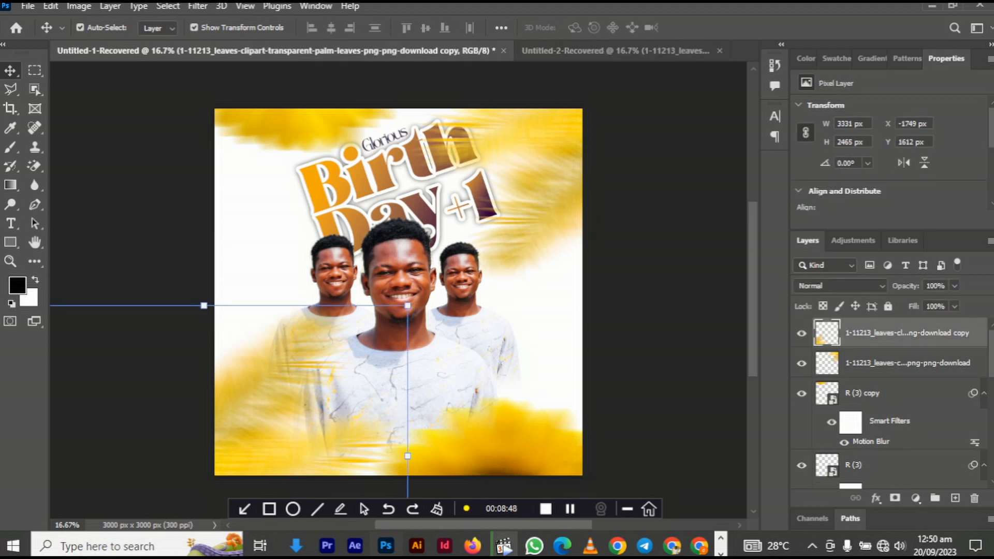
pyautogui.click(664, 310)
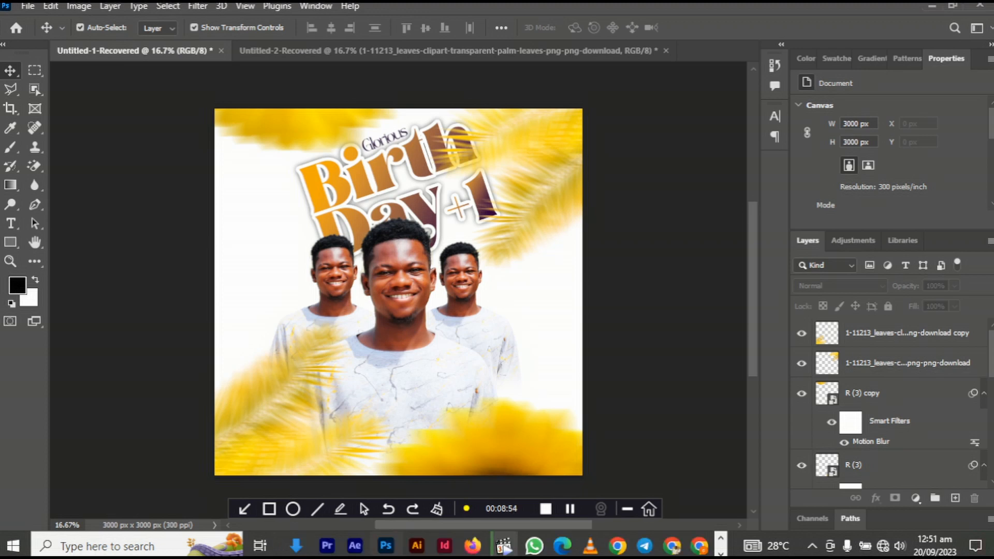
pyautogui.click(906, 333)
pyautogui.moveTo(313, 346); pyautogui.dragTo(300, 346)
pyautogui.press('Escape')
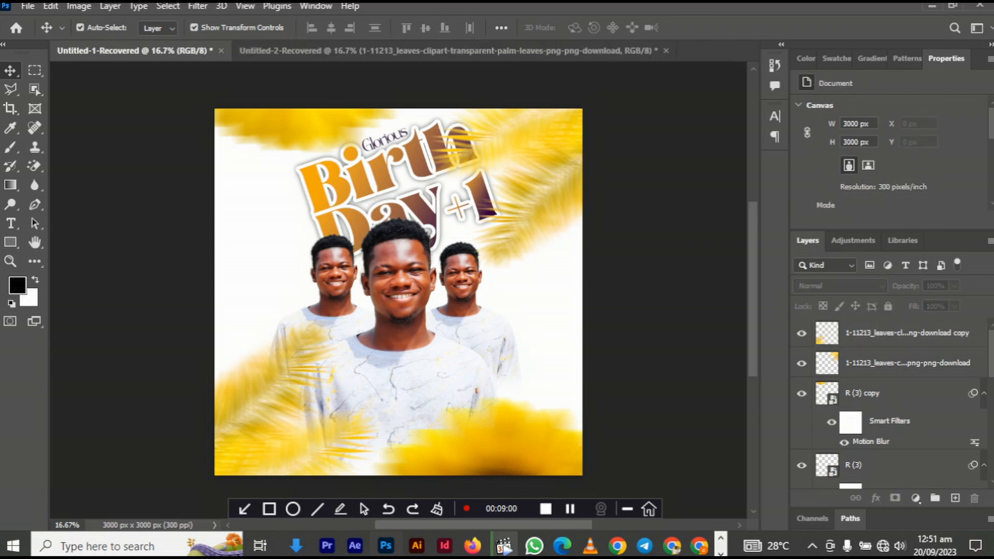
# - Duplicate the bottom-right sunflower, enlarge it past 124%, and move it below the portraits in Layers
pyautogui.moveTo(511, 423); pyautogui.dragTo(399, 305)
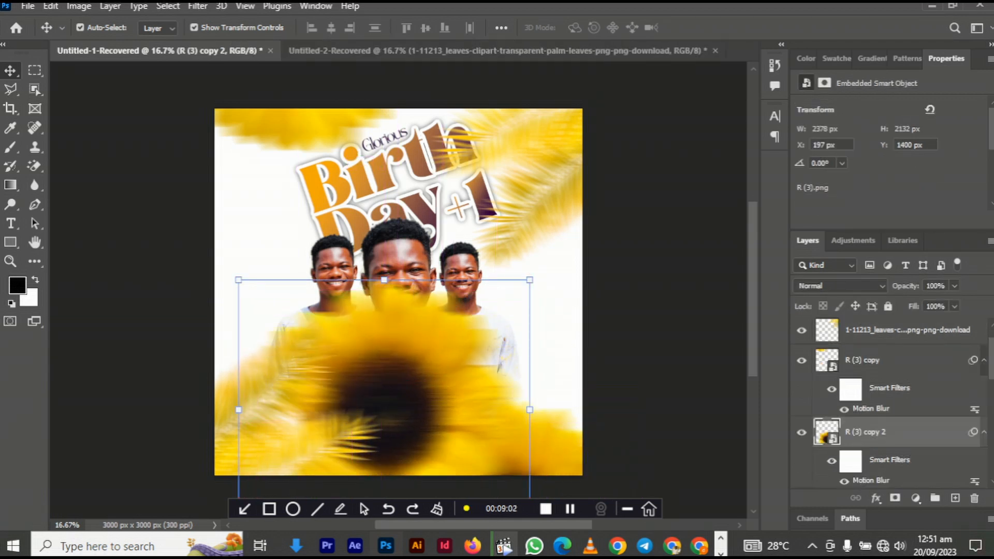
pyautogui.hotkey('ctrl', 't')
pyautogui.moveTo(238, 279); pyautogui.dragTo(182, 139)
pyautogui.moveTo(406, 253); pyautogui.dragTo(425, 355)
pyautogui.press('Return')
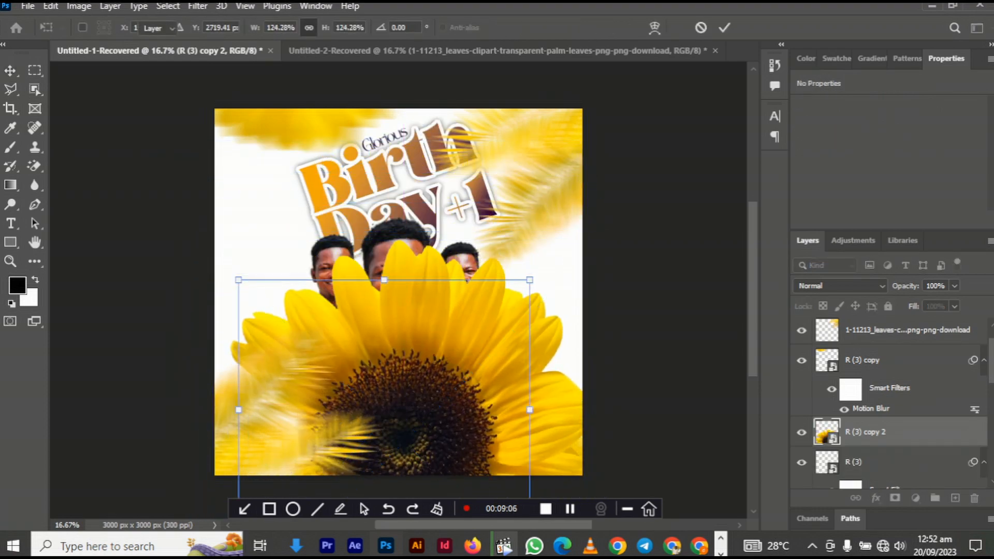
pyautogui.moveTo(422, 304); pyautogui.dragTo(383, 381)
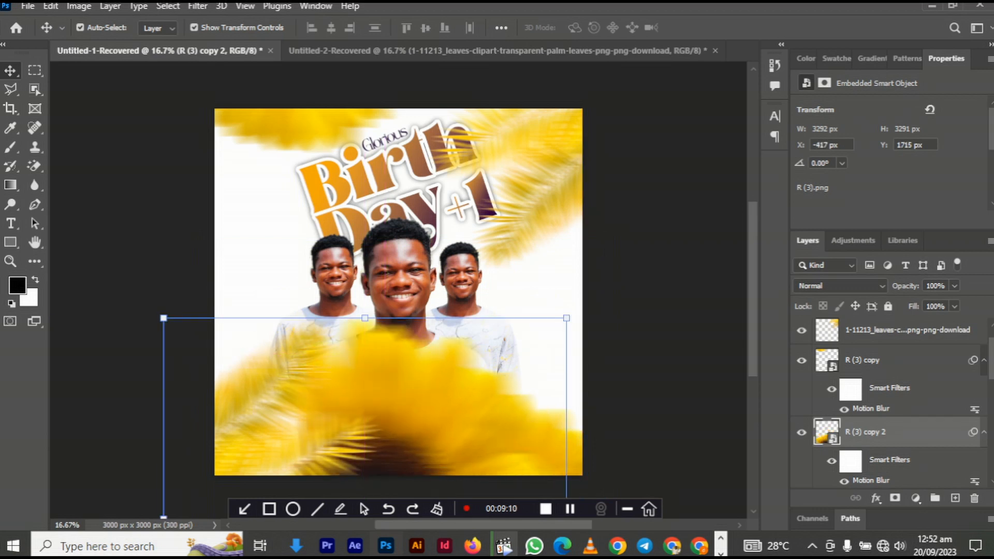
pyautogui.moveTo(364, 318); pyautogui.dragTo(364, 224)
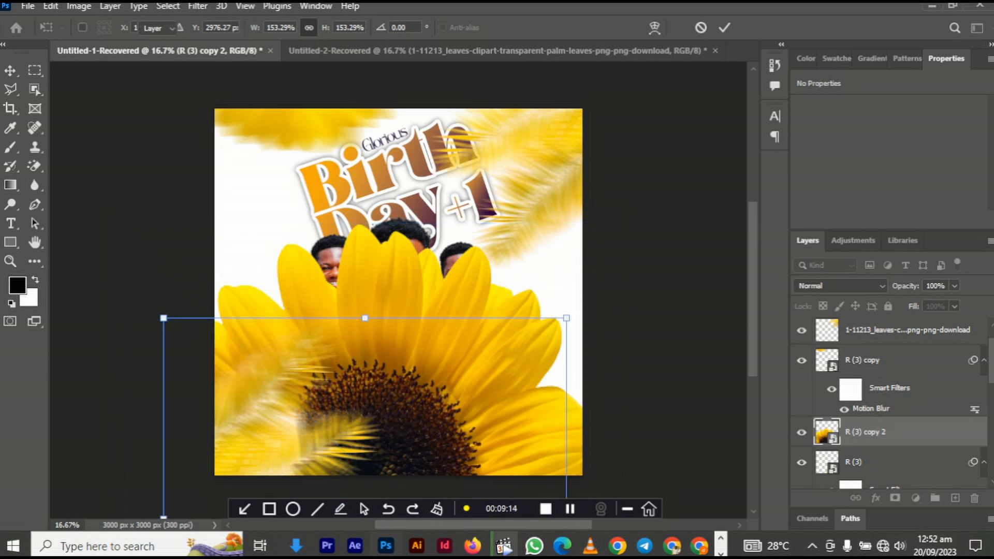
pyautogui.press('Return')
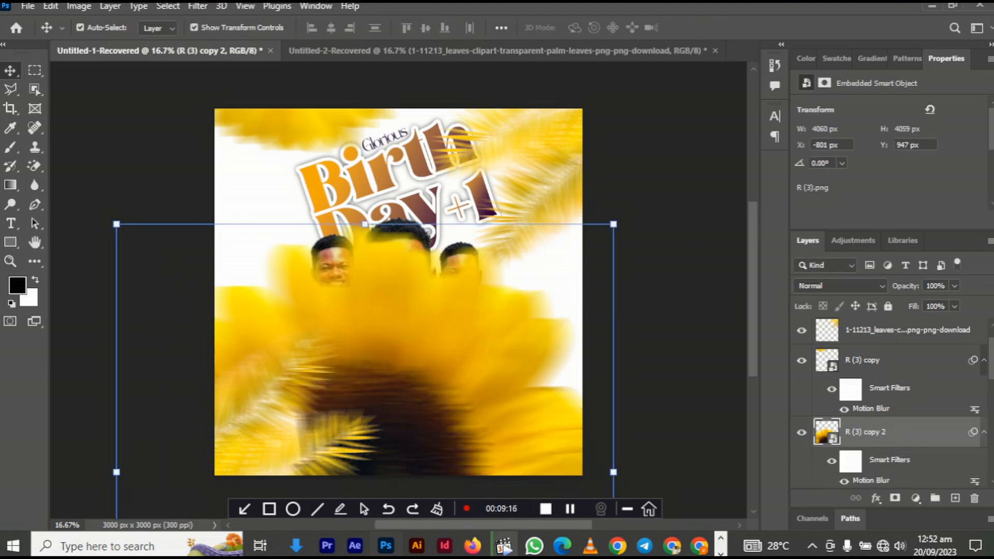
pyautogui.moveTo(827, 432); pyautogui.dragTo(826, 352)
# - Reposition the R (3) and R (3) copy 2 sunflowers, then shrink R (3) copy to 71.38%
pyautogui.moveTo(522, 277); pyautogui.dragTo(544, 359)
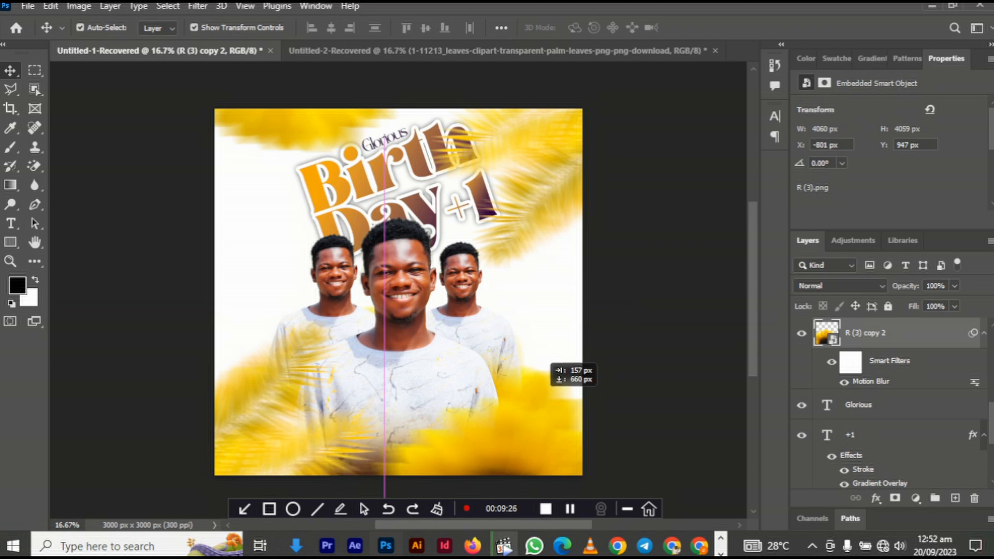
pyautogui.click(517, 400)
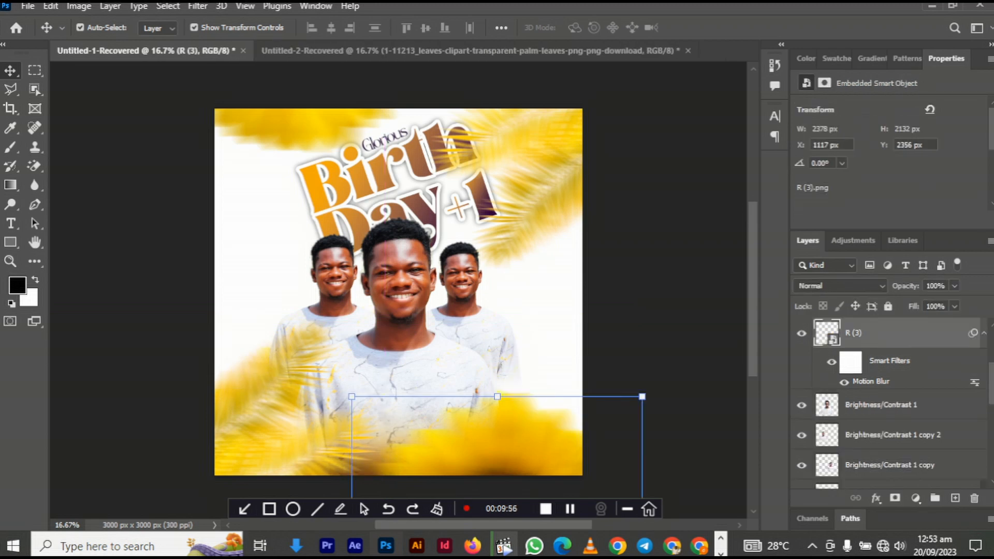
pyautogui.moveTo(517, 399); pyautogui.dragTo(602, 318)
pyautogui.moveTo(478, 362); pyautogui.dragTo(507, 411)
pyautogui.click(637, 310)
pyautogui.moveTo(510, 373); pyautogui.dragTo(562, 384)
pyautogui.click(621, 384)
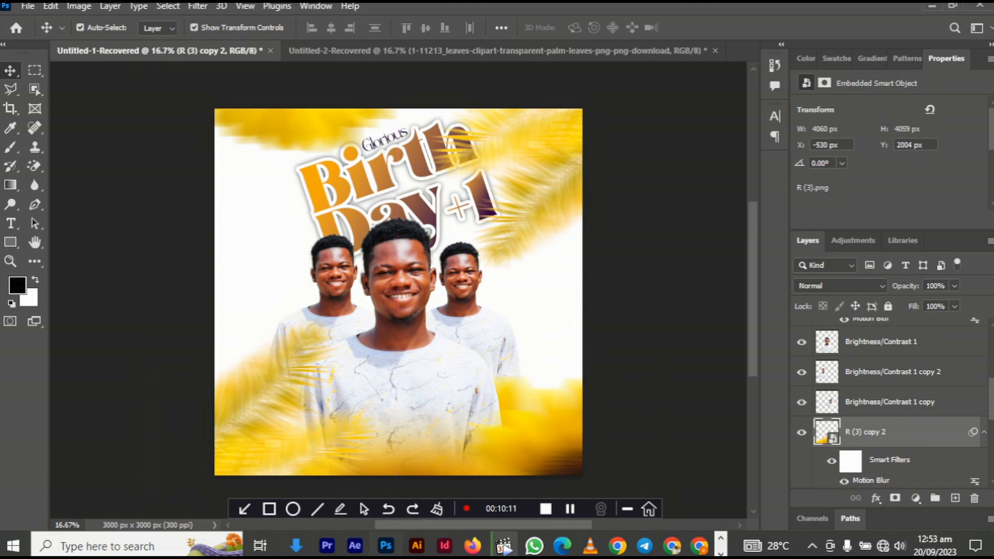
pyautogui.click(296, 127)
pyautogui.moveTo(296, 151); pyautogui.dragTo(333, 135)
# - Commit the shrunken top-left sunflower, nudge it right and down, and deselect all layers
pyautogui.press('Return')
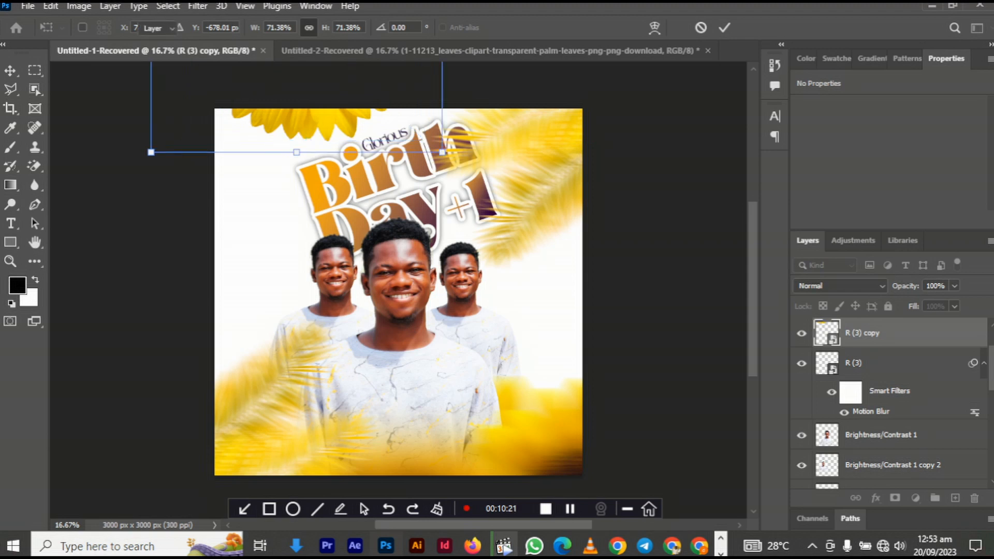
pyautogui.moveTo(326, 116)
pyautogui.mouseDown()
pyautogui.moveTo(333, 134)
pyautogui.moveTo(321, 125)
pyautogui.mouseUp()
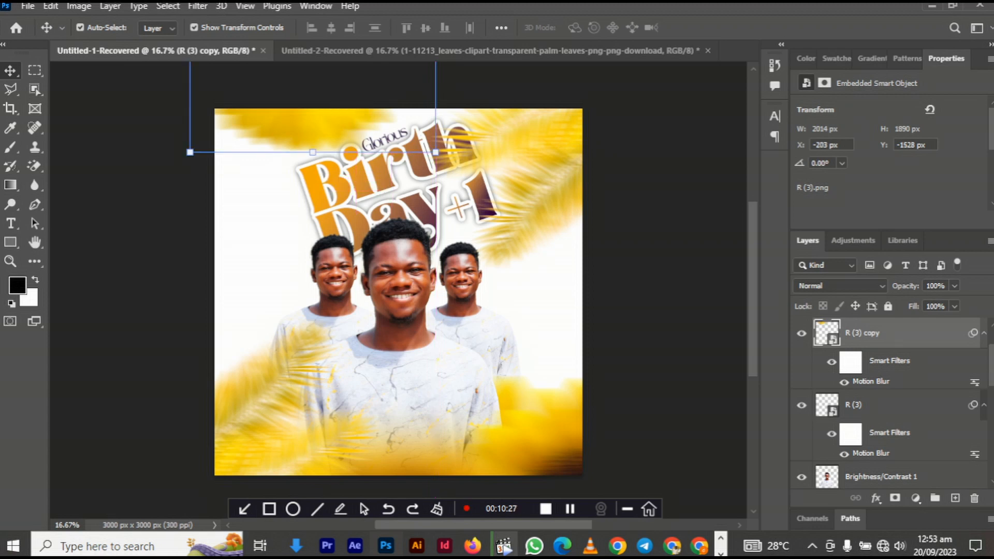
pyautogui.click(269, 393)
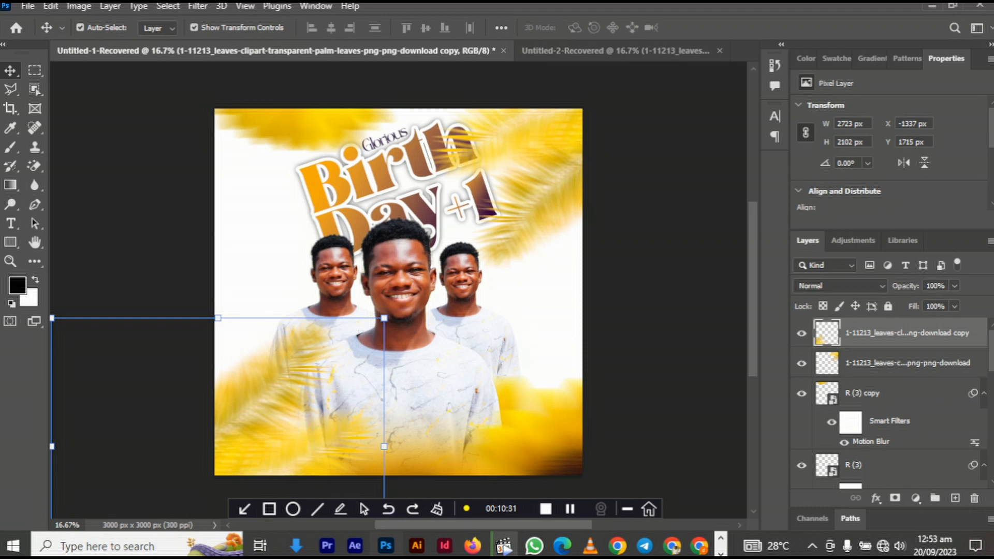
pyautogui.click(331, 187)
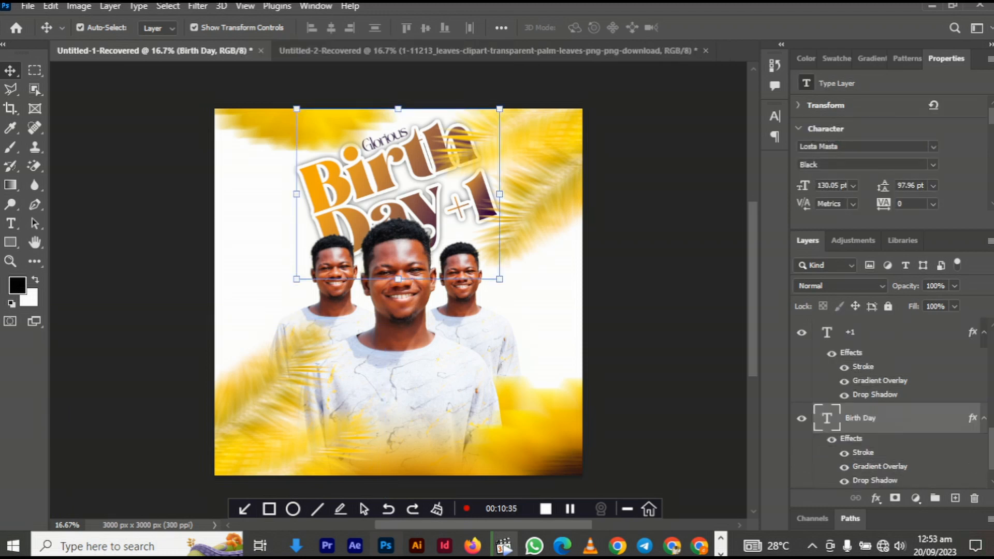
pyautogui.click(269, 393)
pyautogui.click(647, 311)
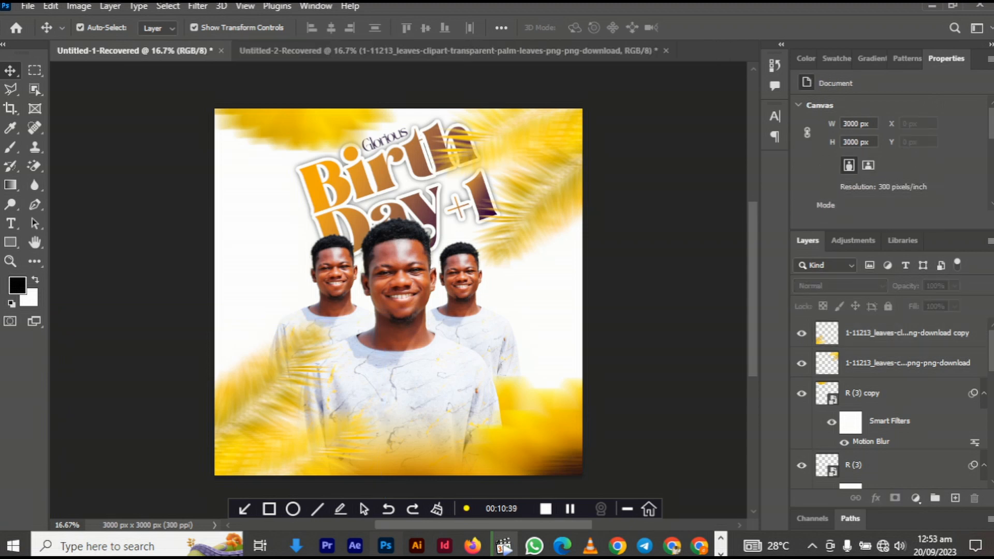
pyautogui.moveTo(295, 546)
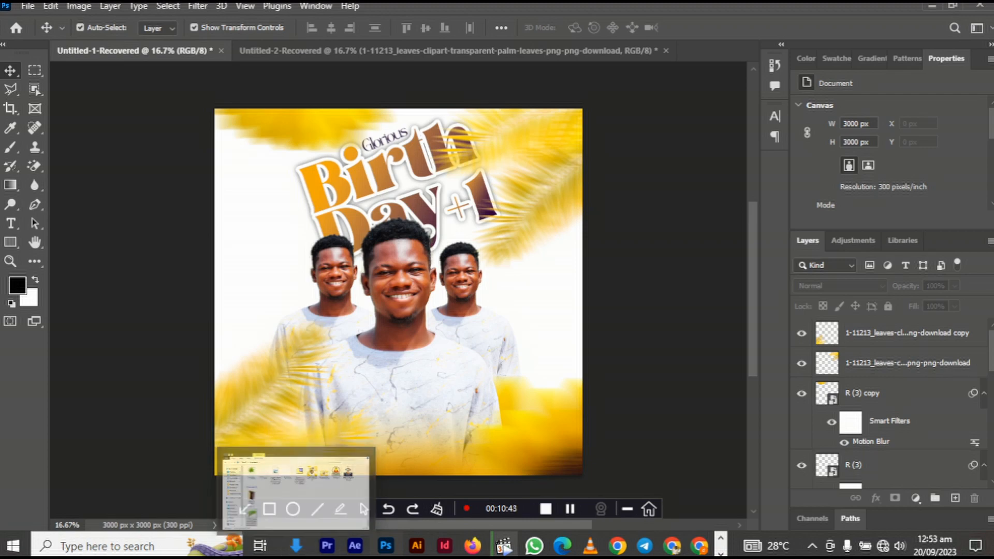
# - Bring the four-point star image in from Downloads and shrink it to about 274 px
pyautogui.click(293, 487)
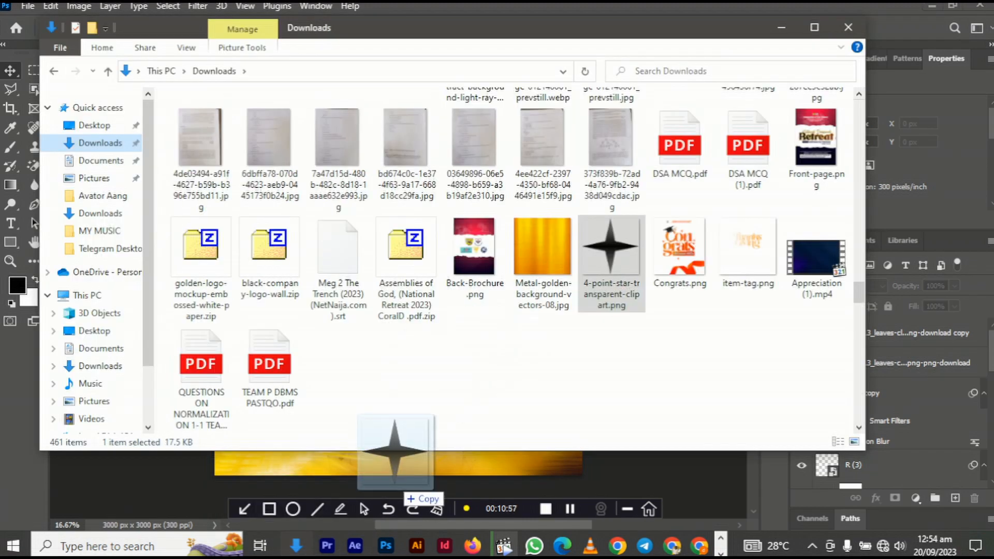
pyautogui.moveTo(388, 453); pyautogui.dragTo(399, 333)
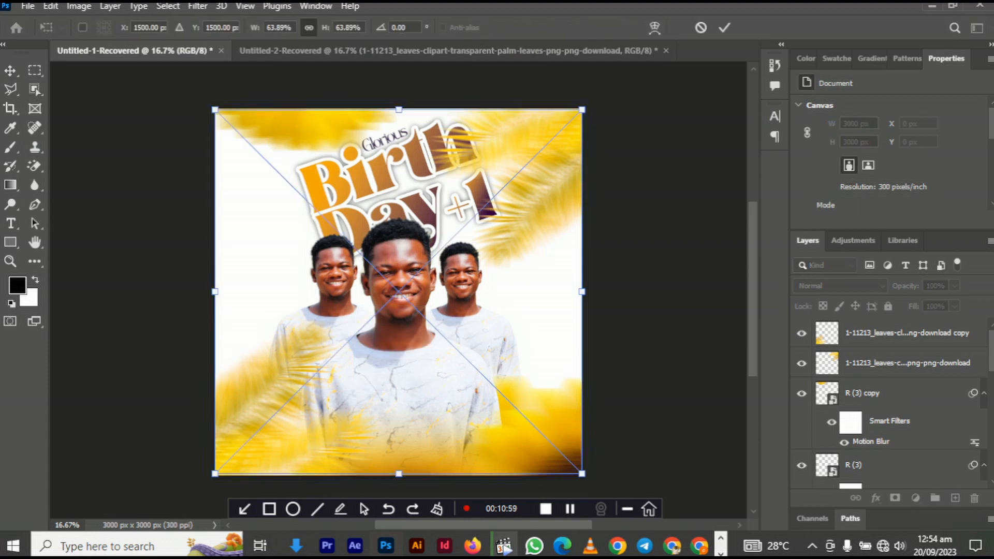
pyautogui.moveTo(399, 473); pyautogui.dragTo(398, 239)
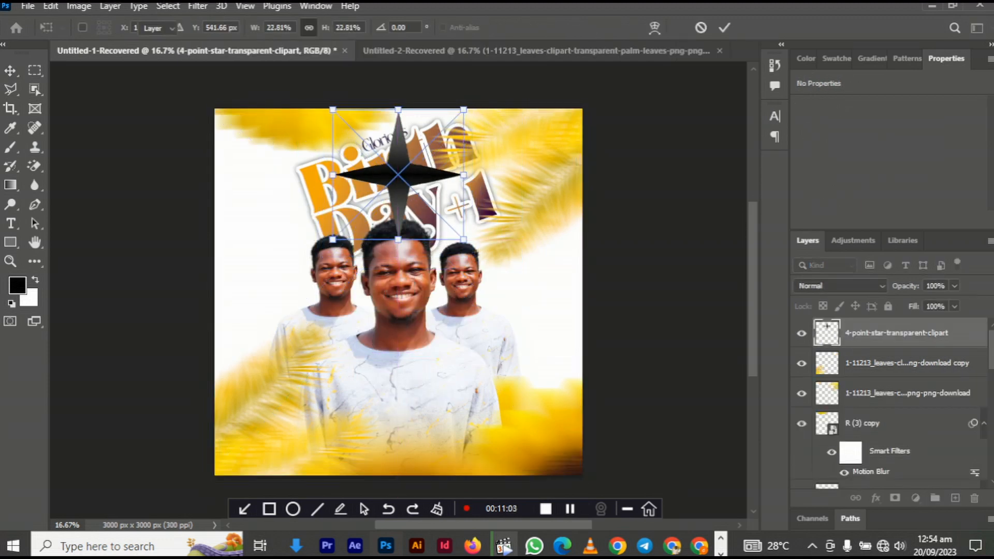
pyautogui.press('Return')
pyautogui.hotkey('ctrl', 't')
pyautogui.moveTo(333, 110); pyautogui.dragTo(265, 223)
pyautogui.press('Return')
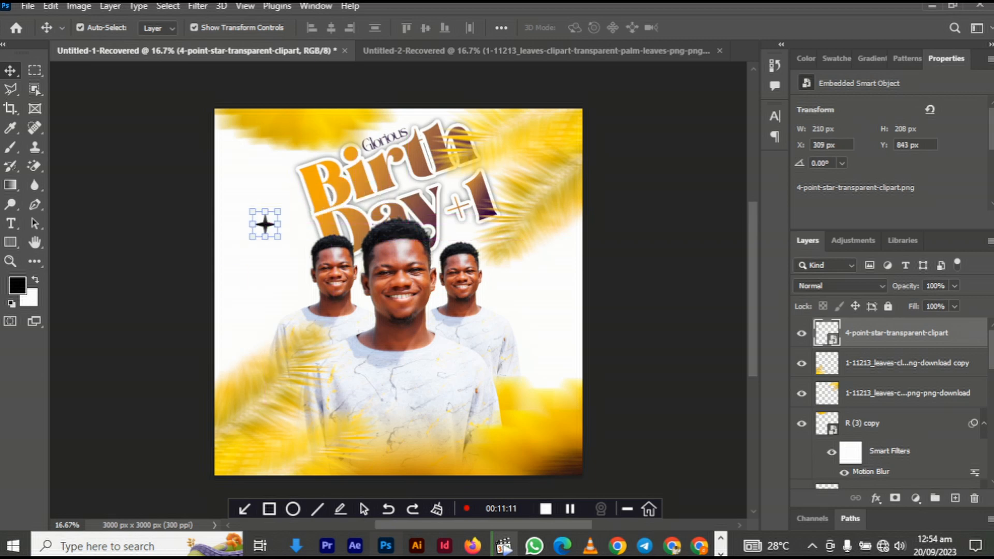
# - Give the star a golden yellow f7d401 Color Overlay, nudge it toward the title, and copy it beside the right portrait
pyautogui.click(875, 498)
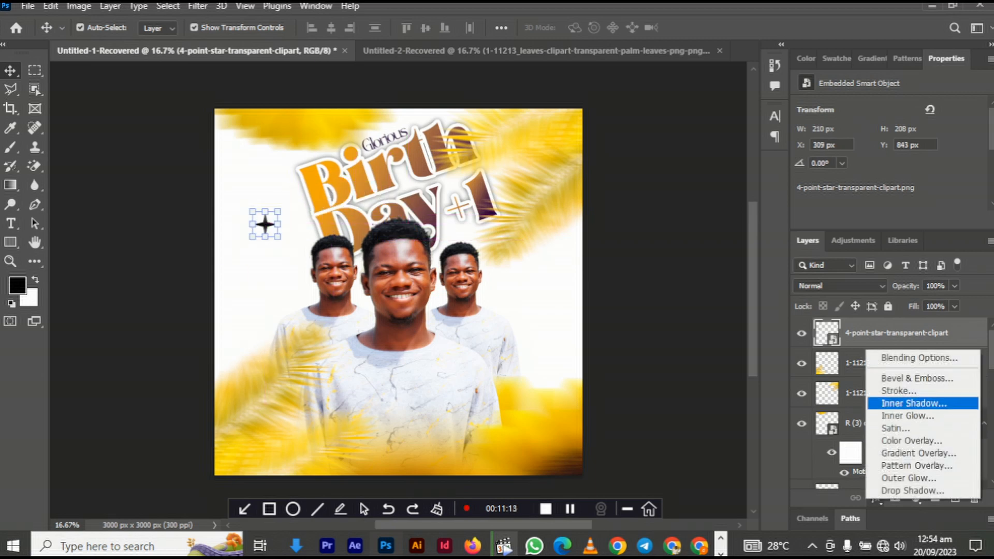
pyautogui.click(910, 441)
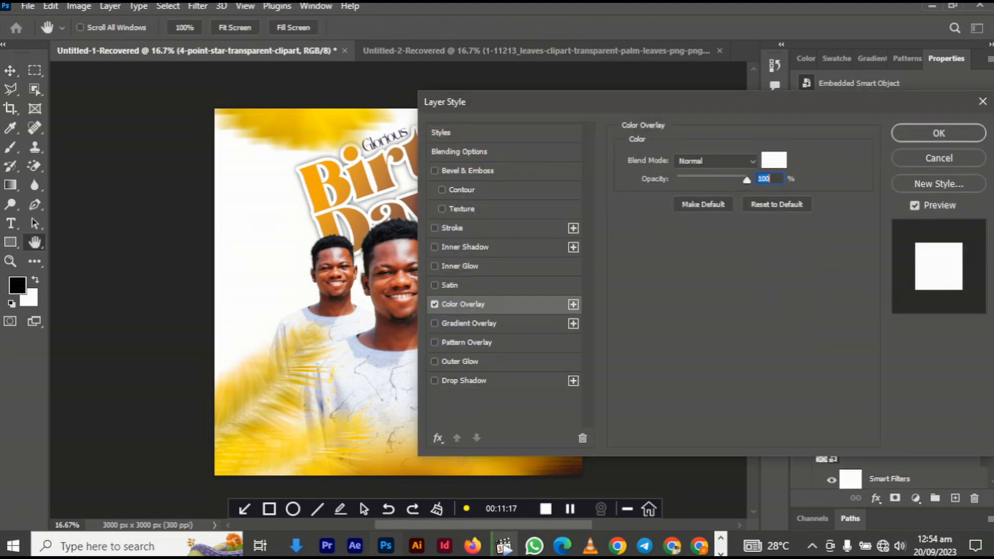
pyautogui.click(773, 160)
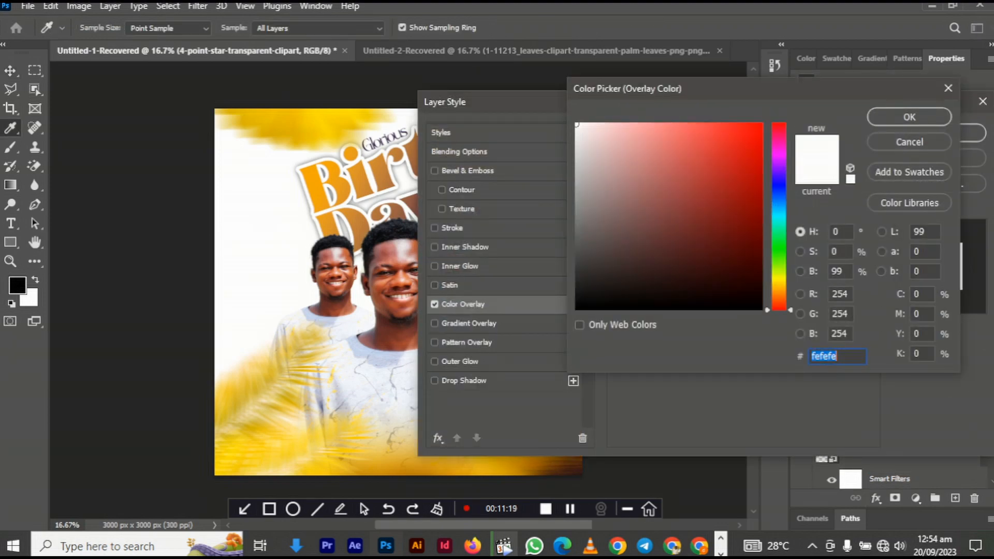
pyautogui.hotkey('ctrl', 'v')
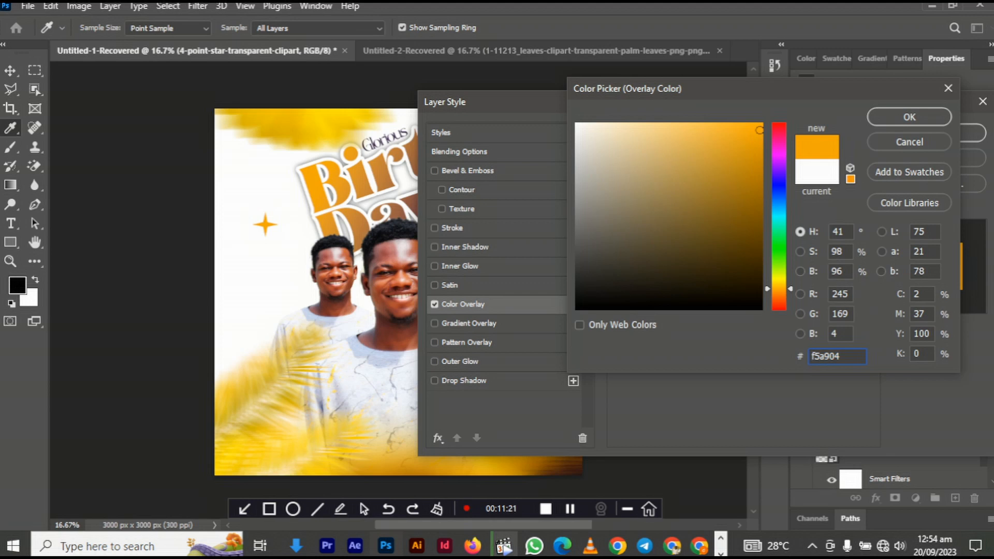
pyautogui.hotkey('ctrl', 'v')
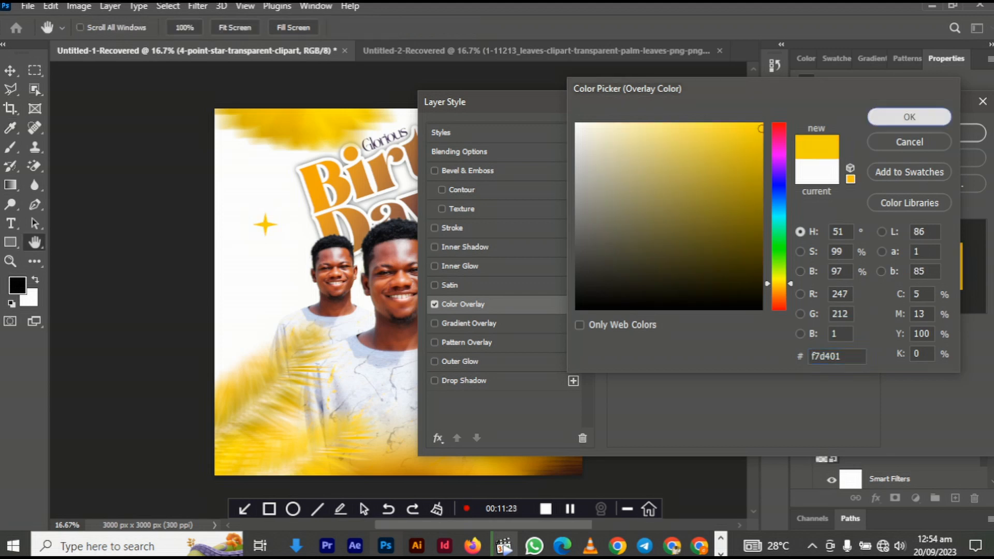
pyautogui.press('Return')
pyautogui.press('Return')
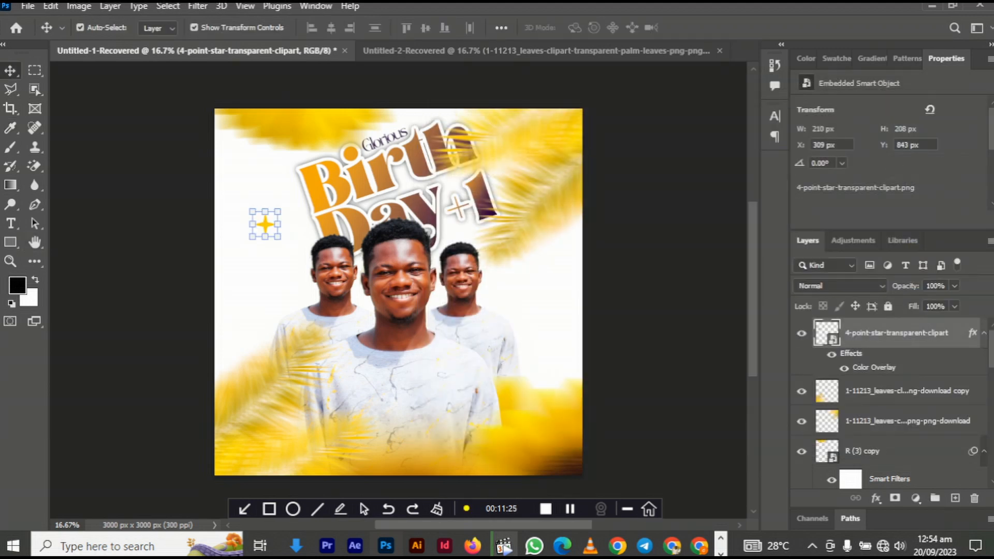
pyautogui.moveTo(265, 224); pyautogui.dragTo(284, 216)
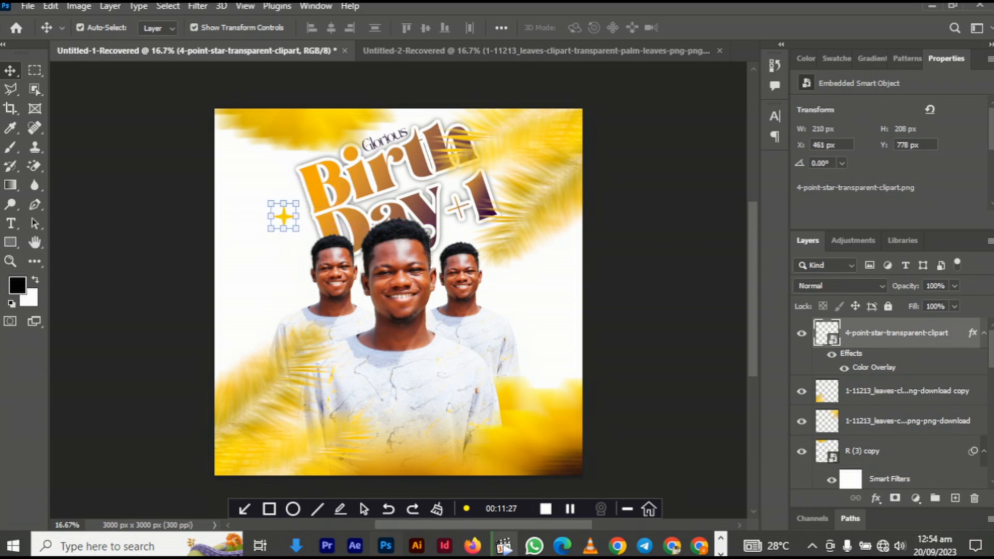
pyautogui.moveTo(284, 216); pyautogui.dragTo(510, 304)
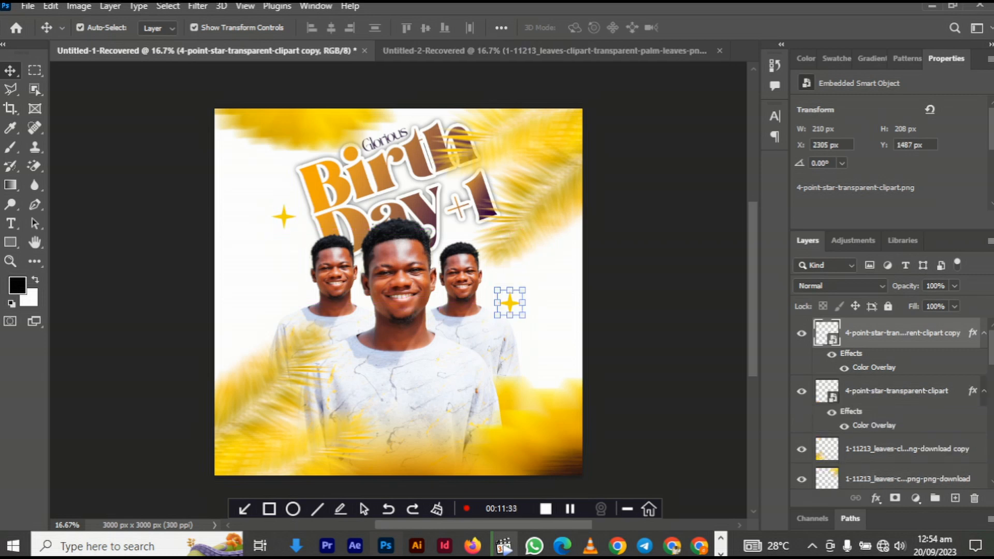
# - Try a Drop Shadow on the star copy, then discard it
pyautogui.click(876, 498)
pyautogui.click(912, 492)
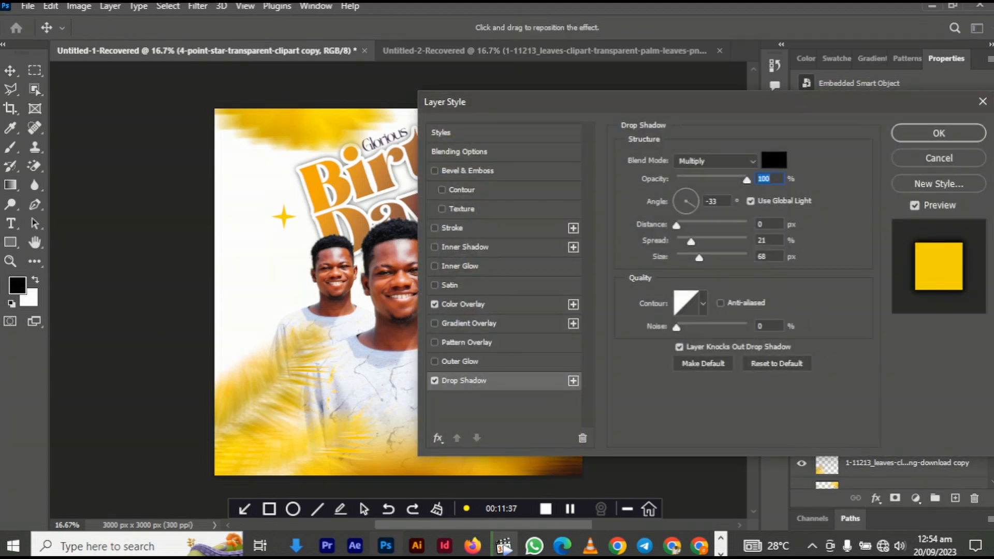
pyautogui.click(938, 157)
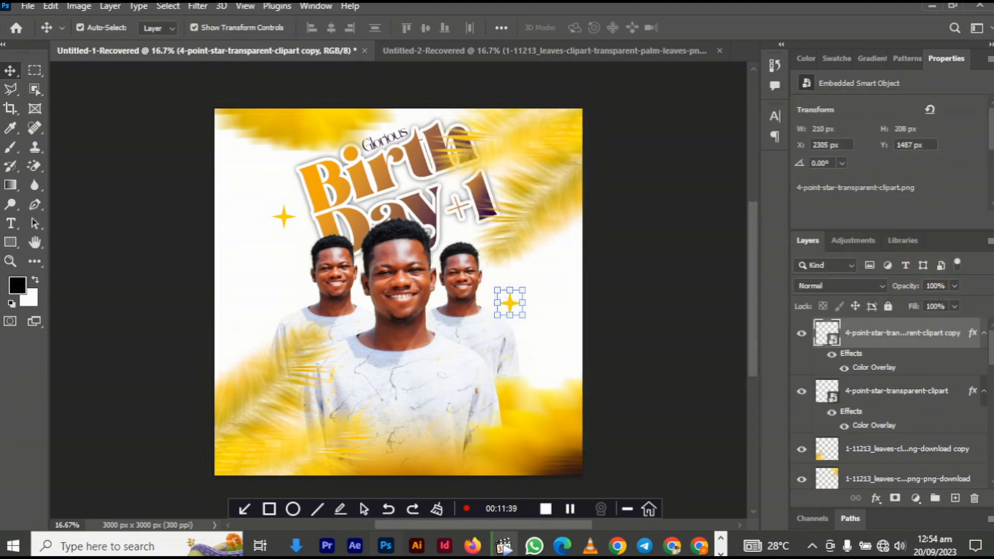
# - Change the star copy's Color Overlay to dark purple 431541 and commit its transform
pyautogui.doubleClick(873, 367)
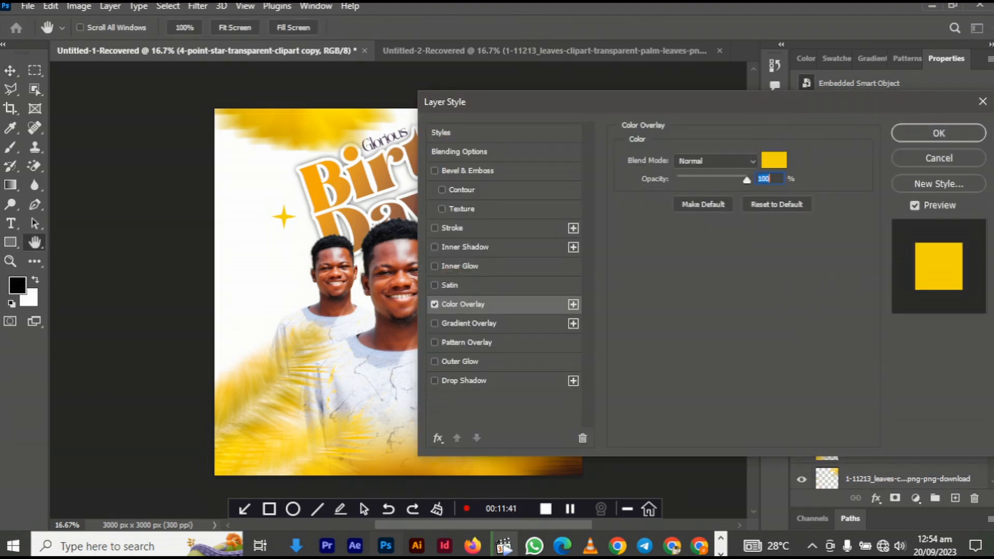
pyautogui.moveTo(741, 108); pyautogui.dragTo(907, 122)
pyautogui.click(939, 174)
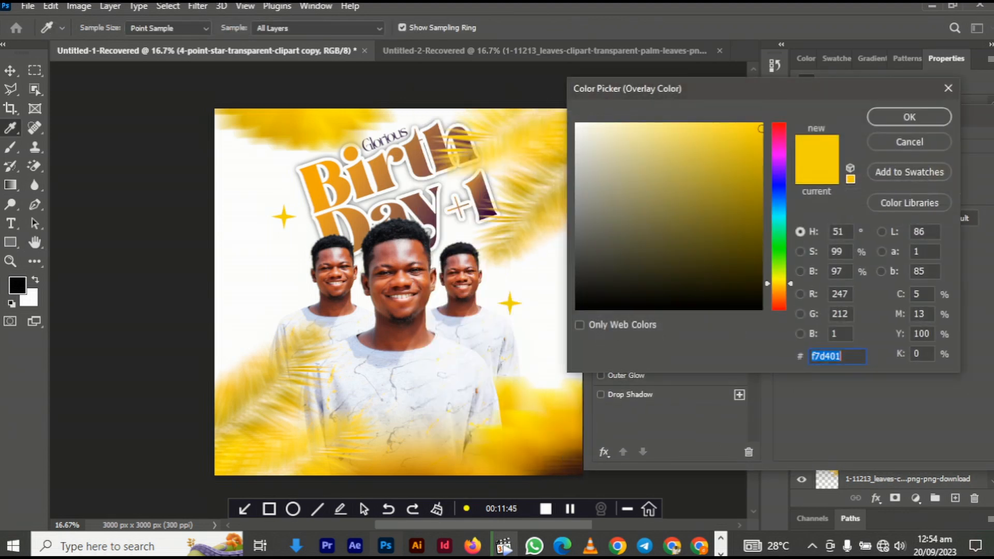
pyautogui.write('431541')
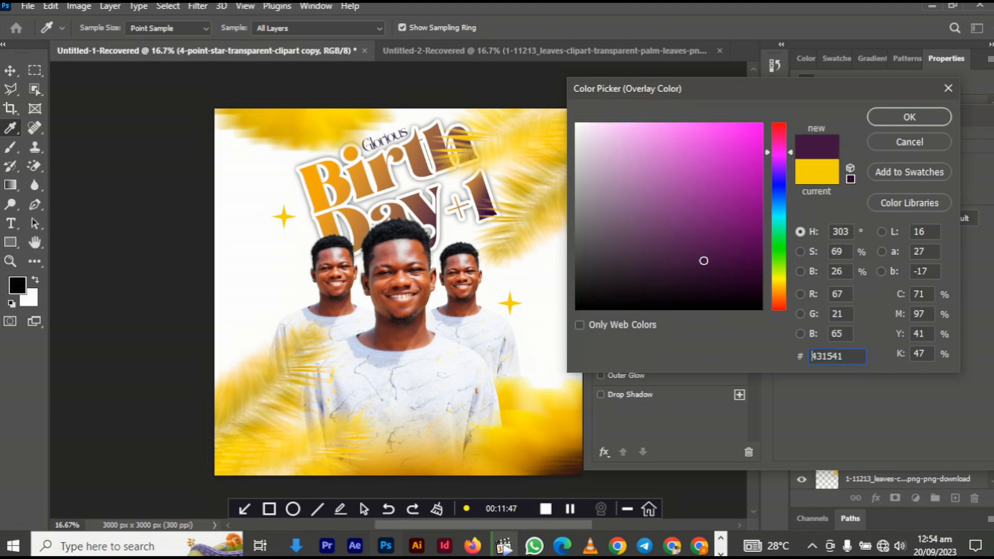
pyautogui.press('Return')
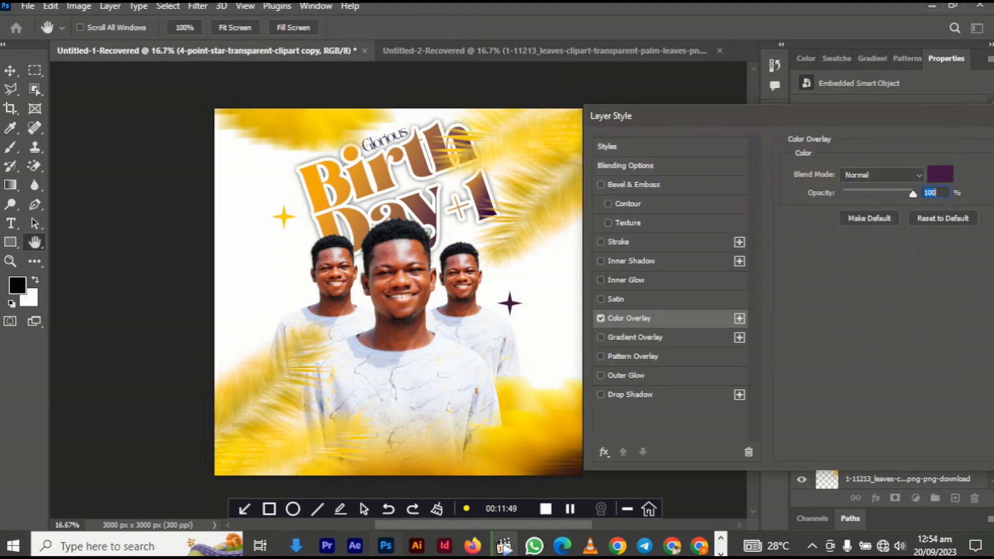
pyautogui.moveTo(776, 116); pyautogui.dragTo(598, 130)
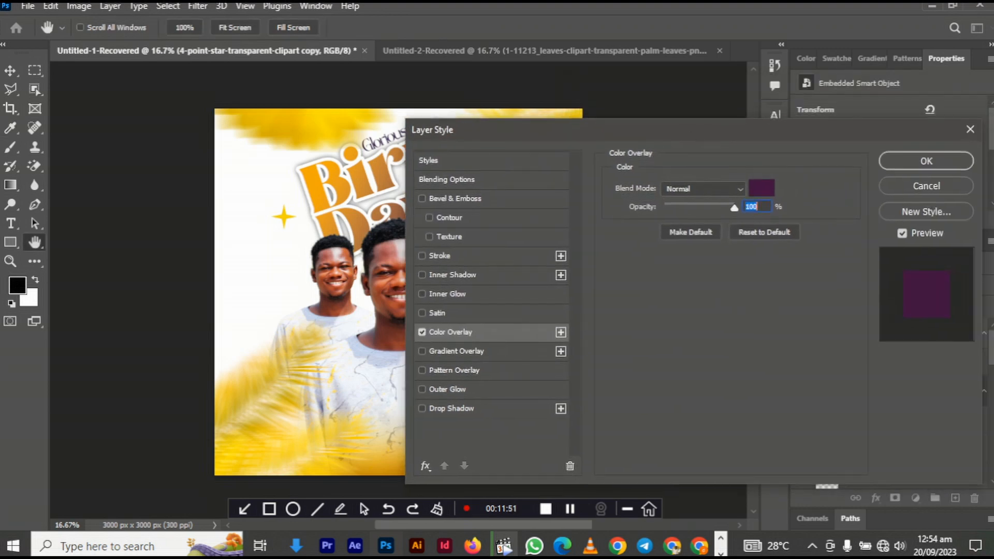
pyautogui.press('Return')
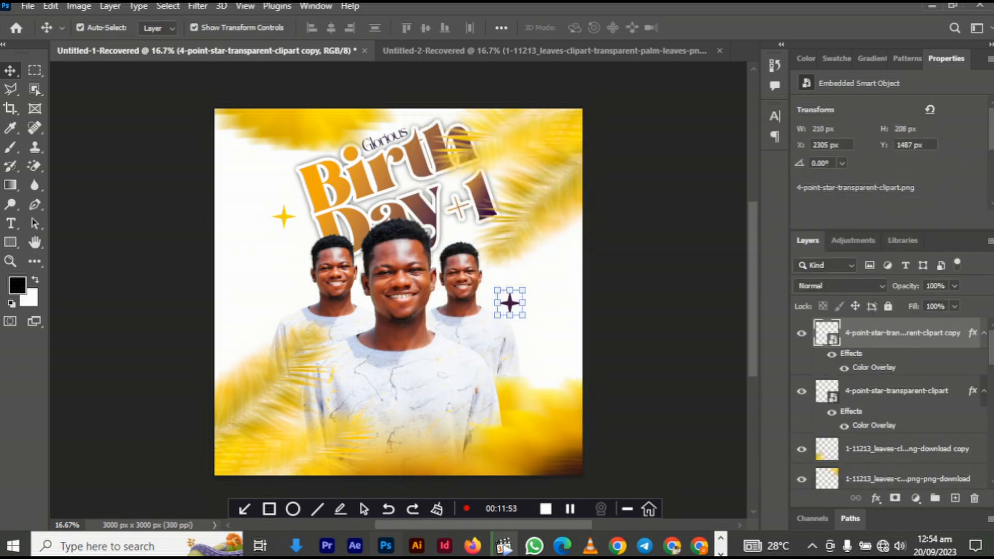
pyautogui.hotkey('ctrl', 't')
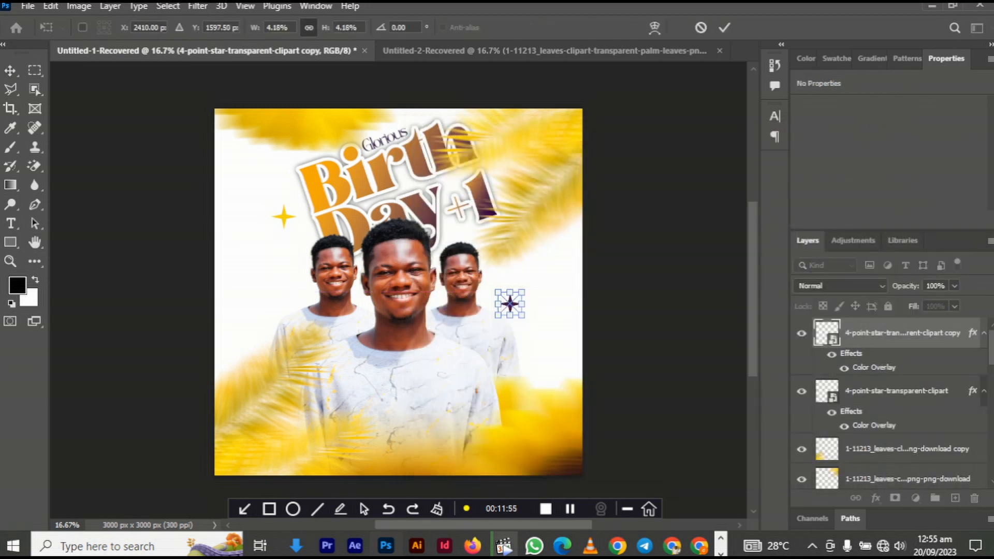
pyautogui.press('Return')
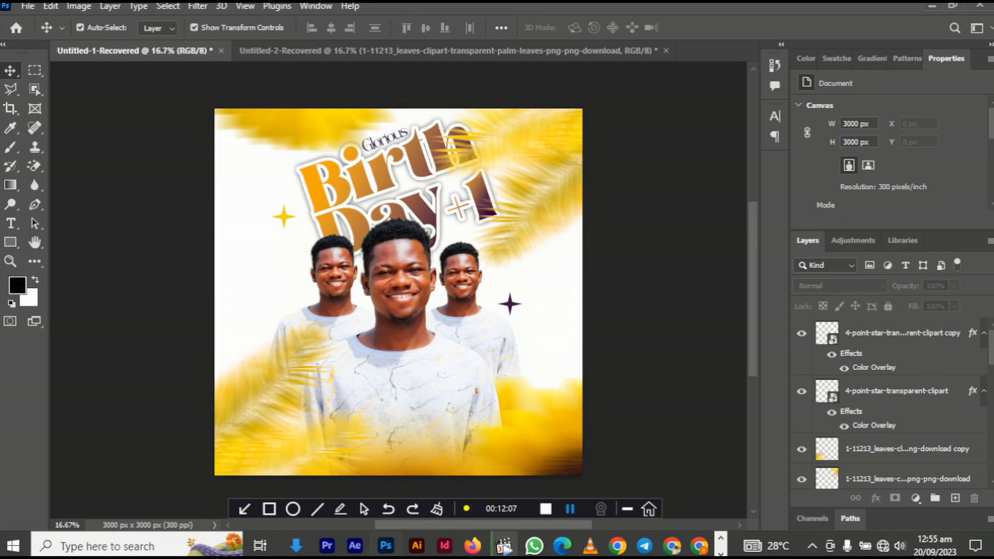
pyautogui.scroll(-3, 888, 404)
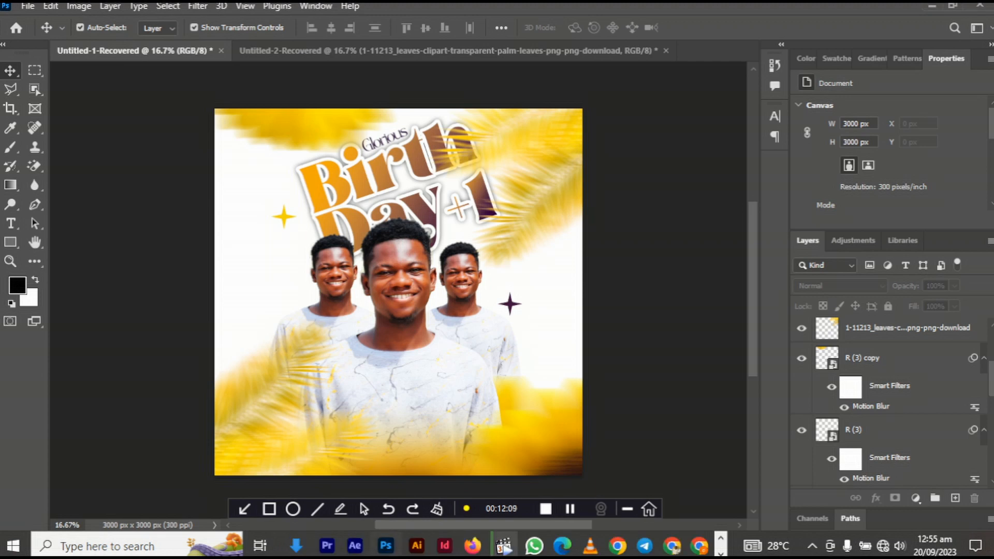
# - Select the three portraits and enlarge them together by stretching the bottom handle down
pyautogui.click(333, 280)
pyautogui.keyDown('shift'); pyautogui.click(398, 289); pyautogui.keyUp('shift')
pyautogui.keyDown('shift'); pyautogui.click(460, 279); pyautogui.keyUp('shift')
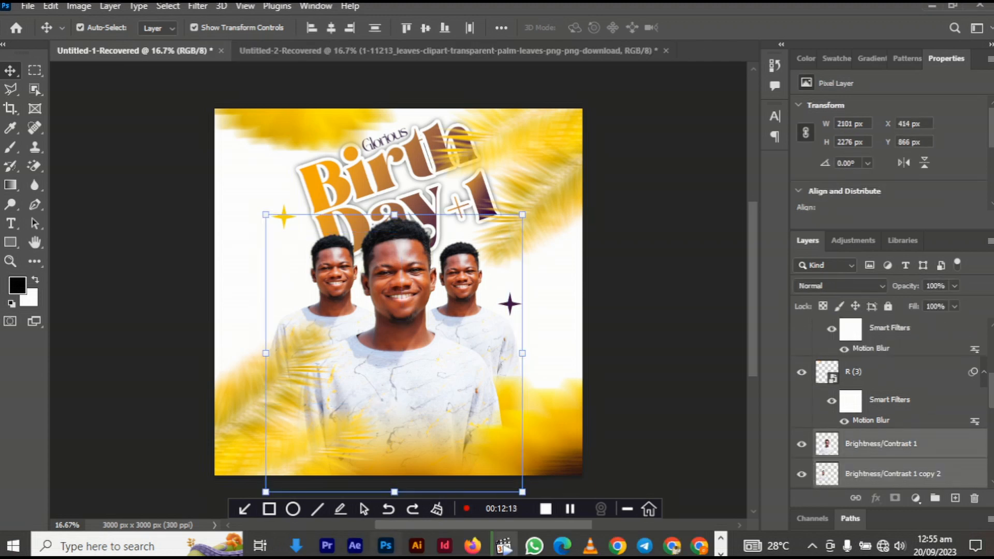
pyautogui.moveTo(394, 492)
pyautogui.mouseDown()
pyautogui.moveTo(394, 517)
pyautogui.moveTo(394, 430)
pyautogui.moveTo(394, 495)
pyautogui.mouseUp()
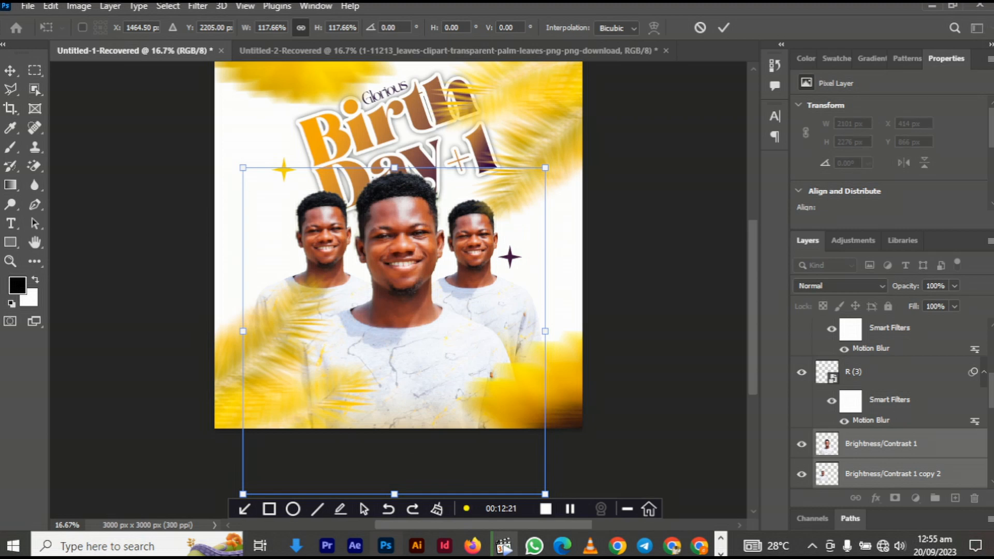
pyautogui.press('Return')
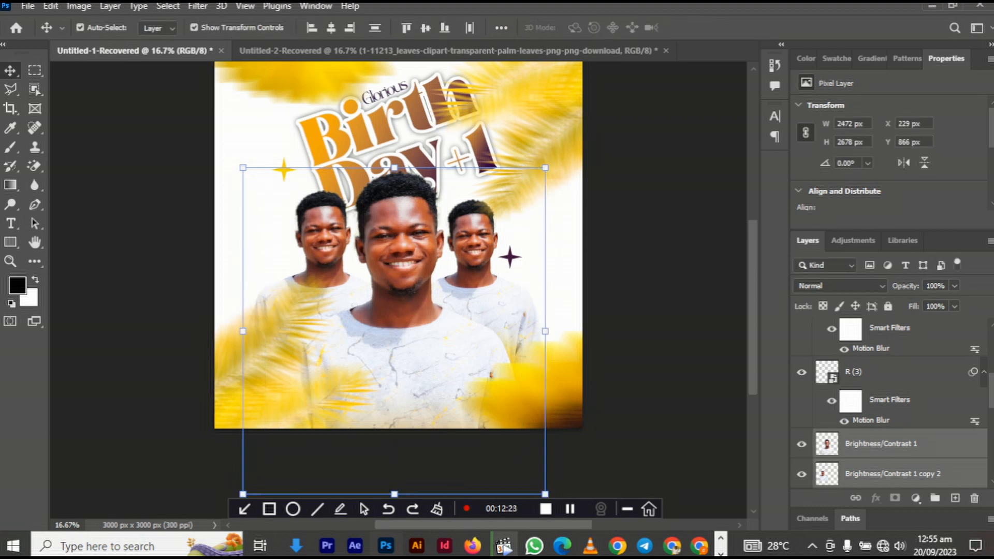
pyautogui.scroll(2, 397, 279)
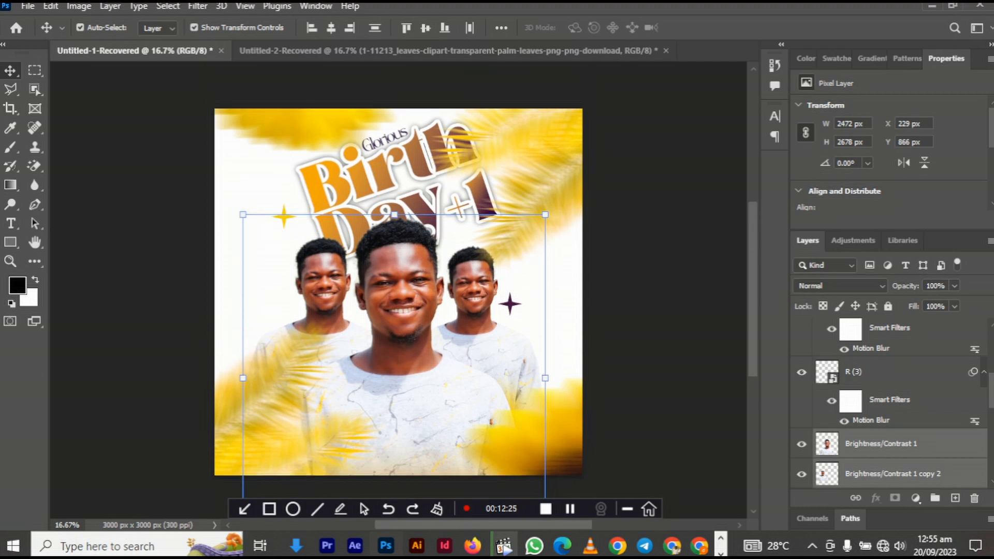
pyautogui.press('Escape')
# - Scale the Glorious Birth Day +1 title to about 107%, lower it, and copy the purple star beside Glorious
pyautogui.click(384, 138)
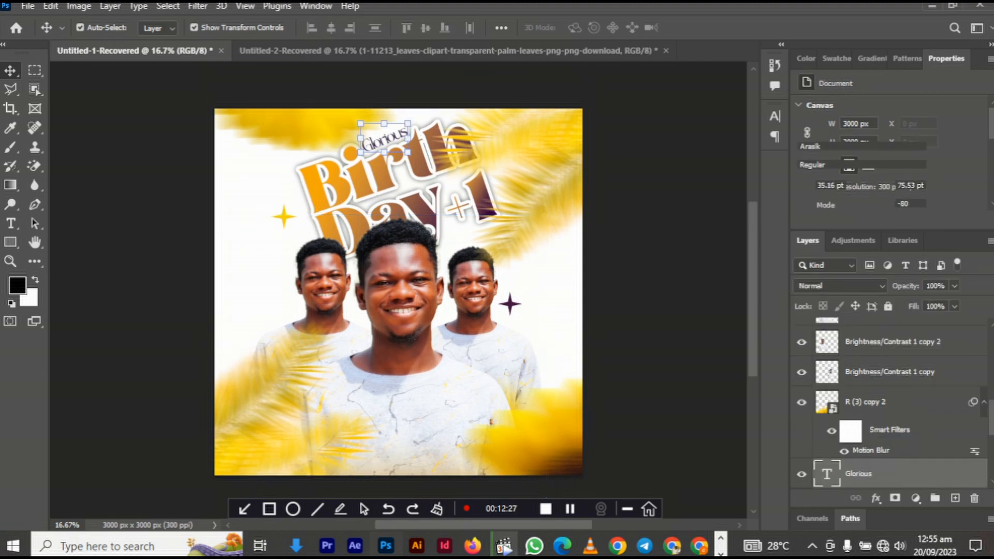
pyautogui.keyDown('shift'); pyautogui.click(480, 196); pyautogui.keyUp('shift')
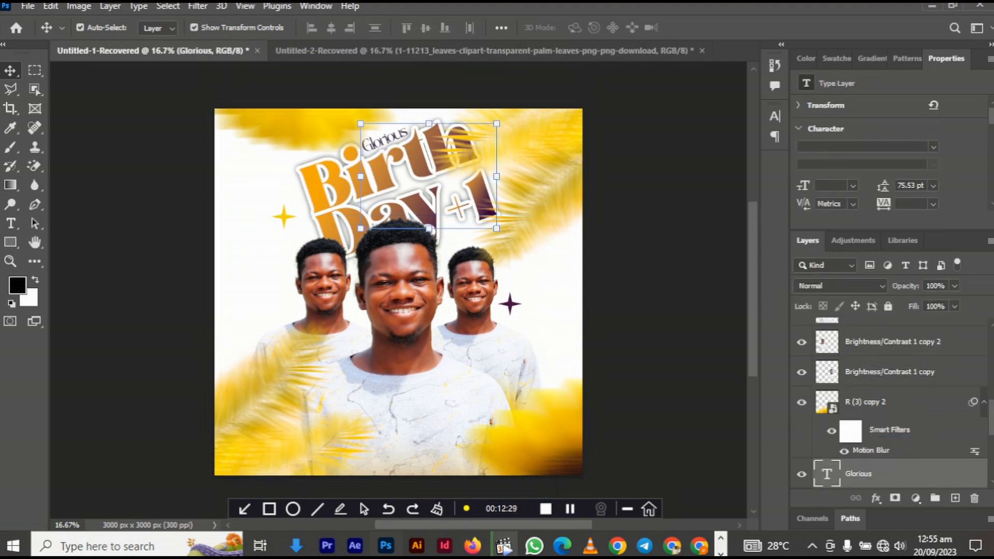
pyautogui.keyDown('shift'); pyautogui.click(336, 181); pyautogui.keyUp('shift')
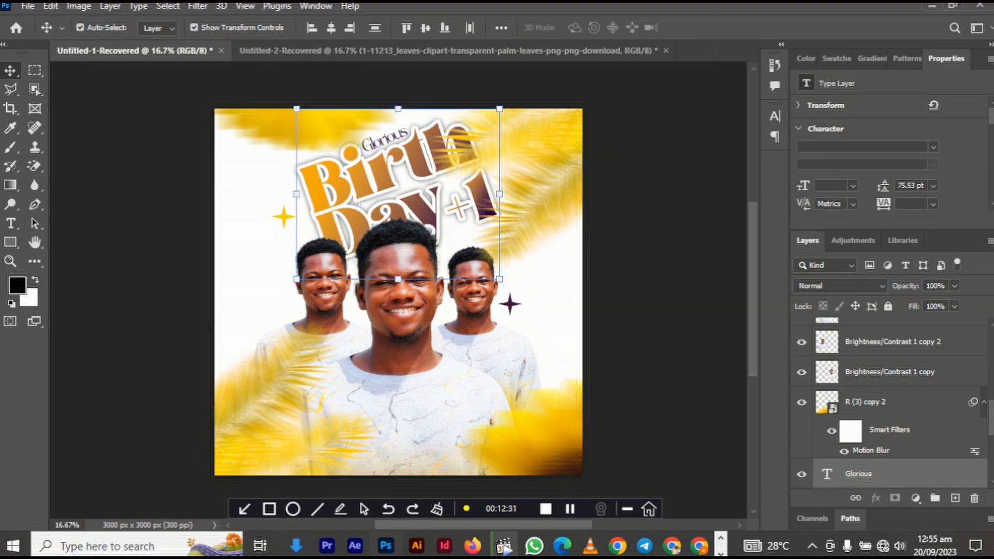
pyautogui.hotkey('ctrl', 't')
pyautogui.moveTo(397, 278); pyautogui.dragTo(397, 291)
pyautogui.moveTo(433, 182); pyautogui.dragTo(433, 185)
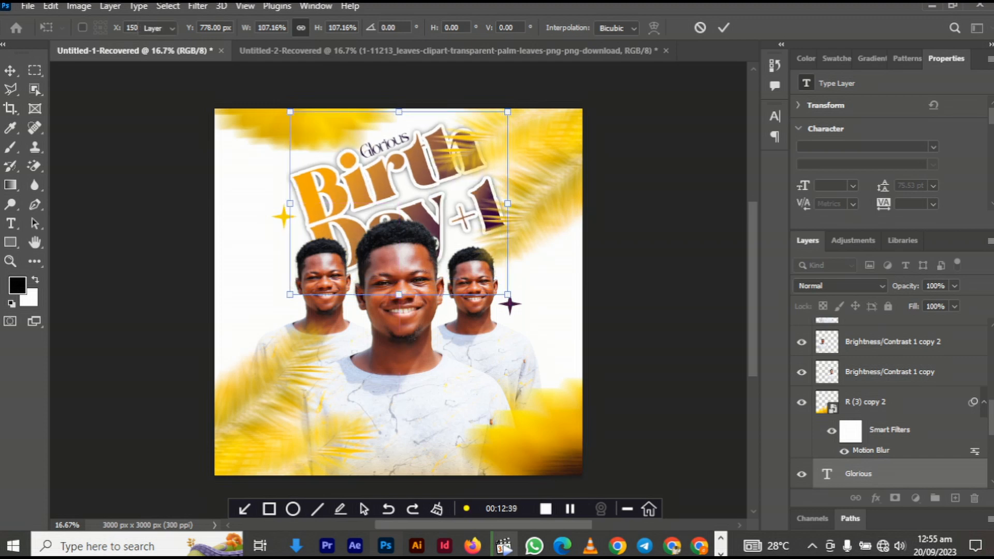
pyautogui.press('Return')
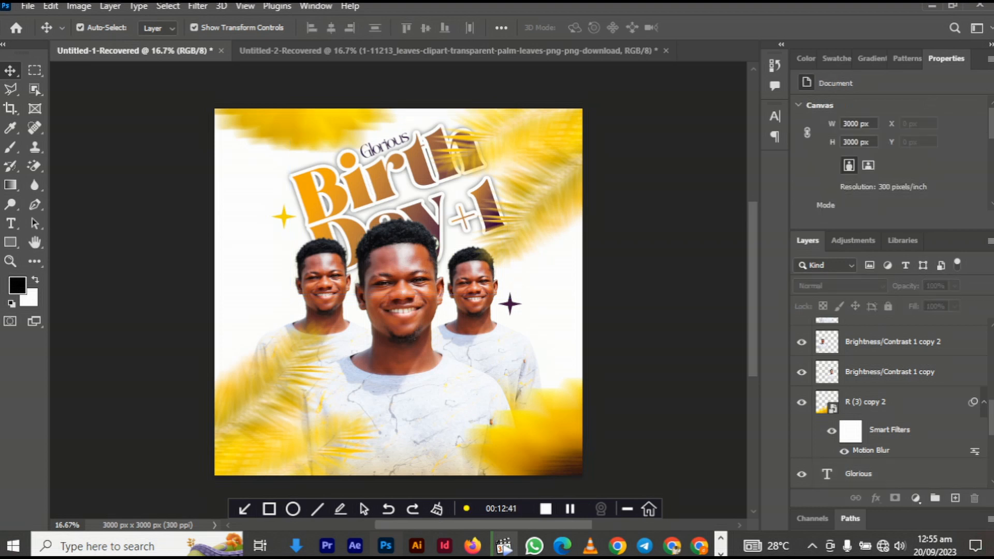
pyautogui.moveTo(510, 304); pyautogui.dragTo(331, 138)
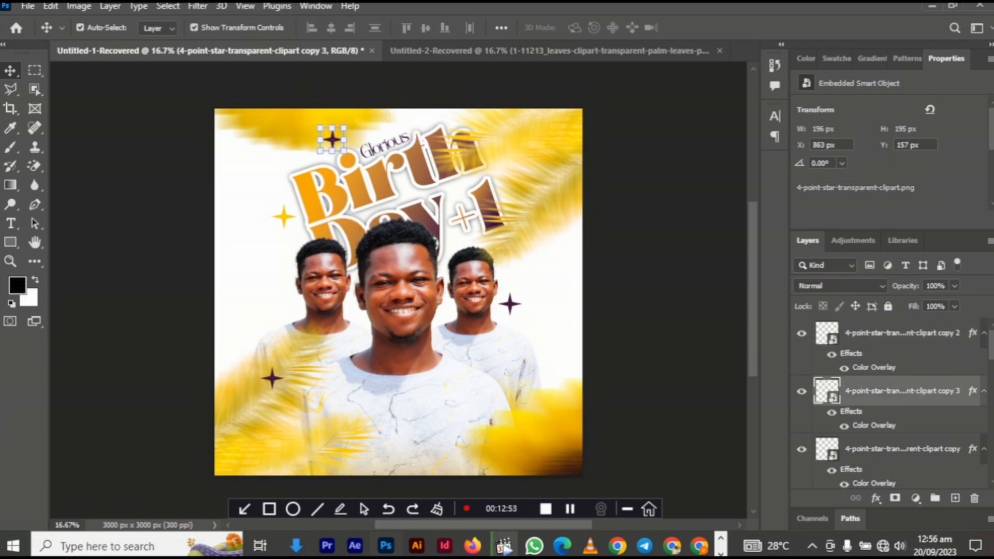
# - Add a yellow star copy right of the title and nudge the left yellow star down-left
pyautogui.moveTo(283, 217); pyautogui.dragTo(502, 170)
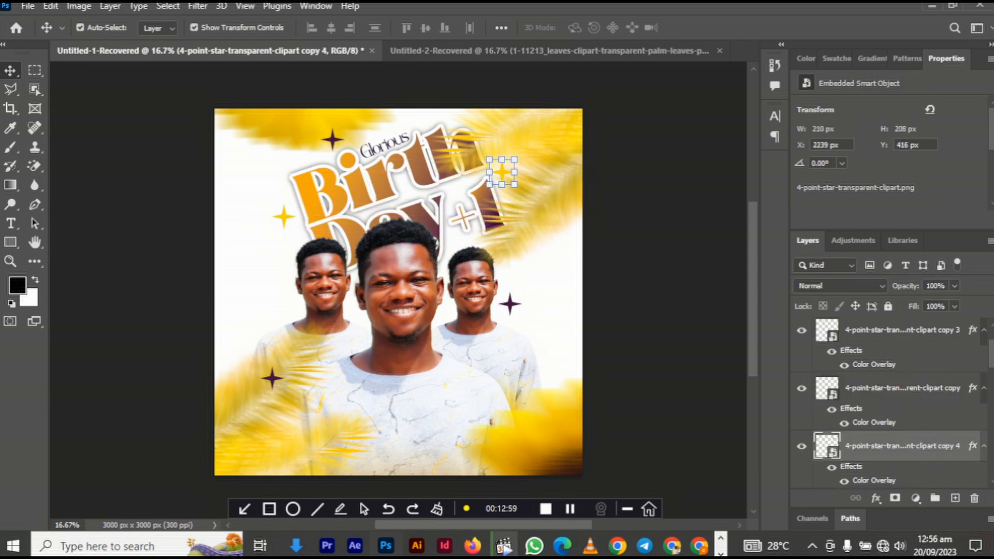
pyautogui.moveTo(284, 217); pyautogui.dragTo(277, 228)
pyautogui.click(171, 228)
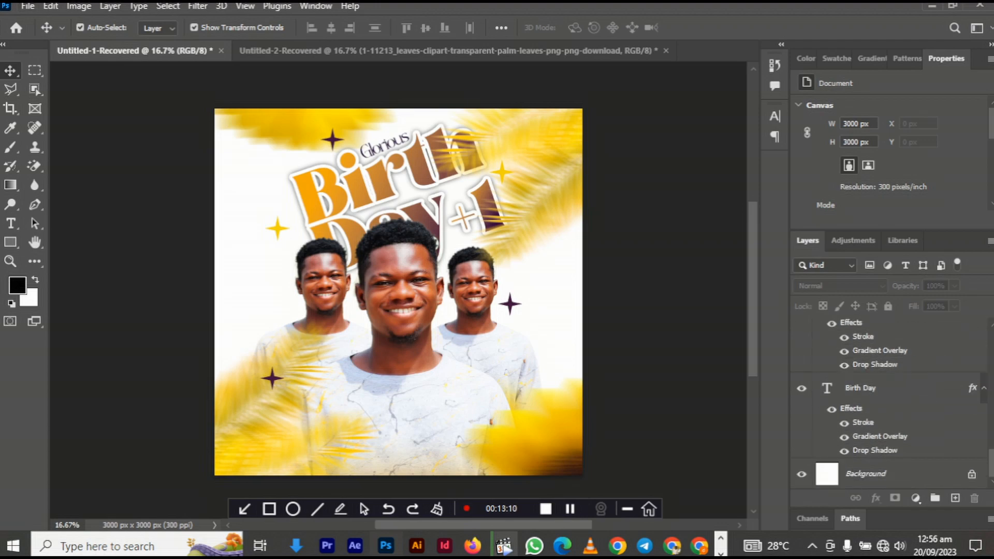
# - Place 4909528.jpg from Downloads into the flyer above the Background layer
pyautogui.click(864, 474)
pyautogui.click(296, 545)
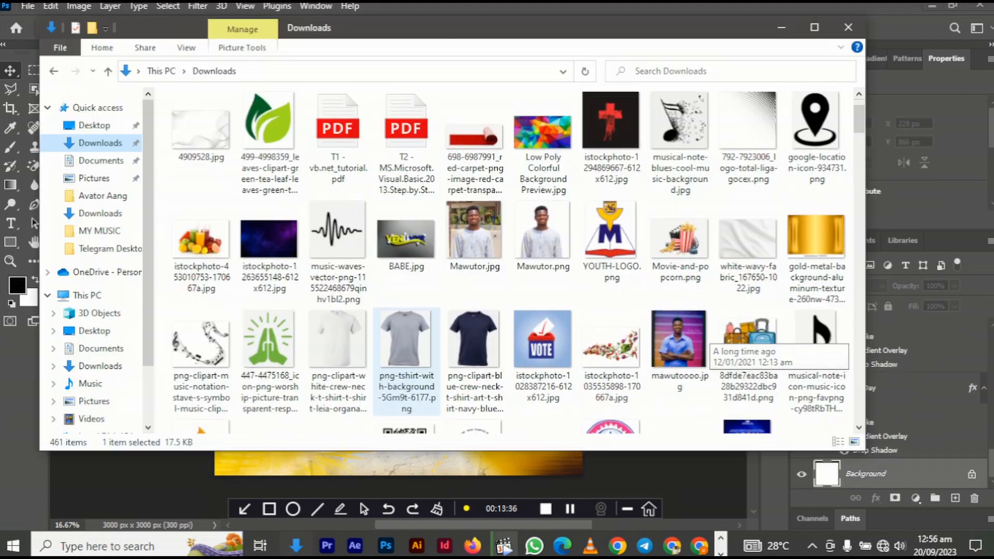
pyautogui.moveTo(201, 129); pyautogui.dragTo(419, 320)
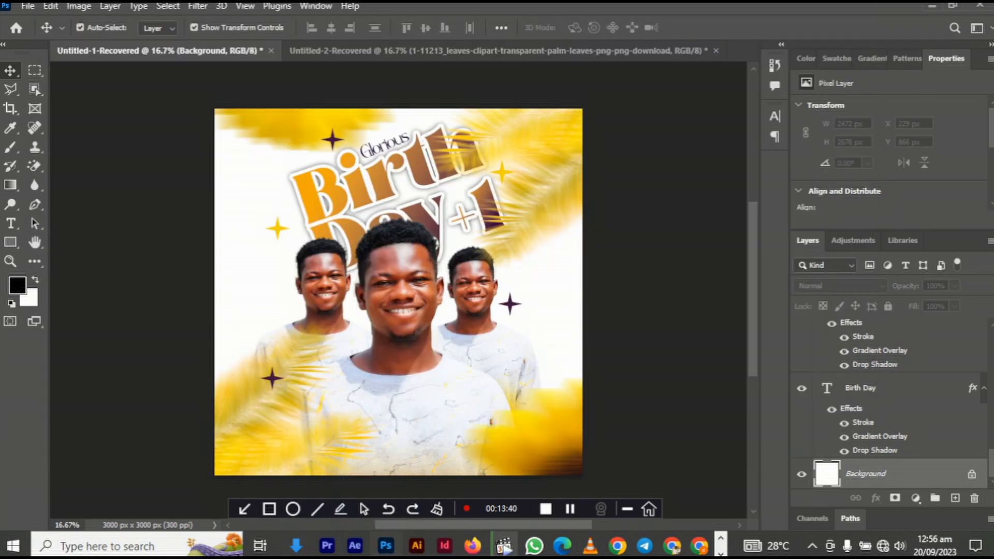
# - Resize the 4909528 backdrop to about 37.27% and commit the transform
pyautogui.moveTo(399, 169); pyautogui.dragTo(398, 96)
pyautogui.moveTo(397, 413); pyautogui.dragTo(398, 474)
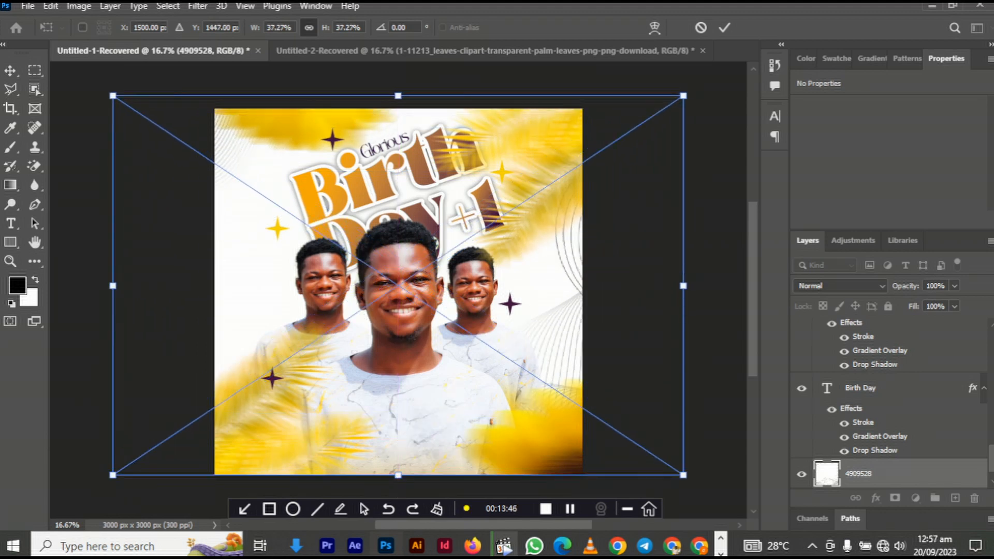
pyautogui.press('Return')
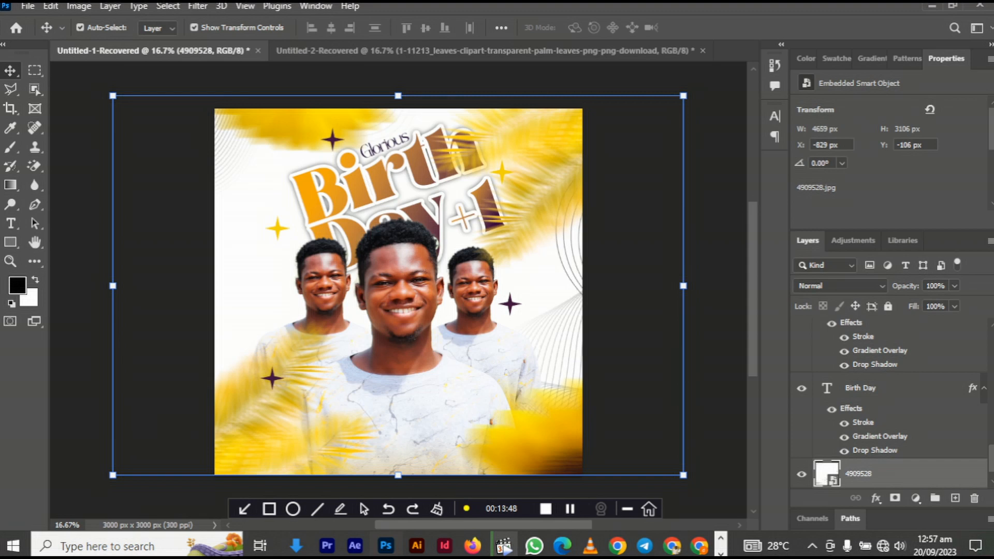
pyautogui.click(138, 227)
pyautogui.click(11, 223)
# - Add a '28th September' text line left of the portraits, fixing a typo along the way
pyautogui.click(255, 302)
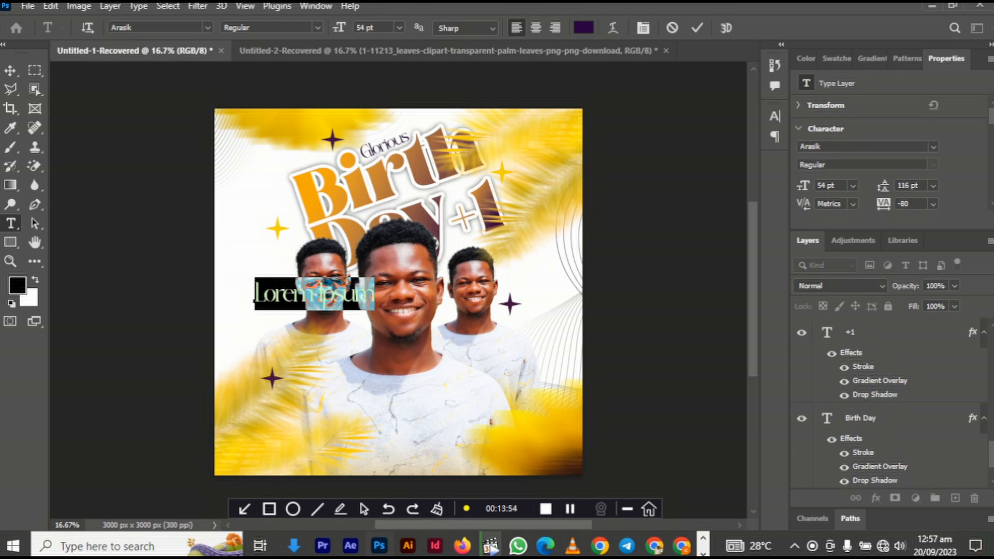
pyautogui.write('2')
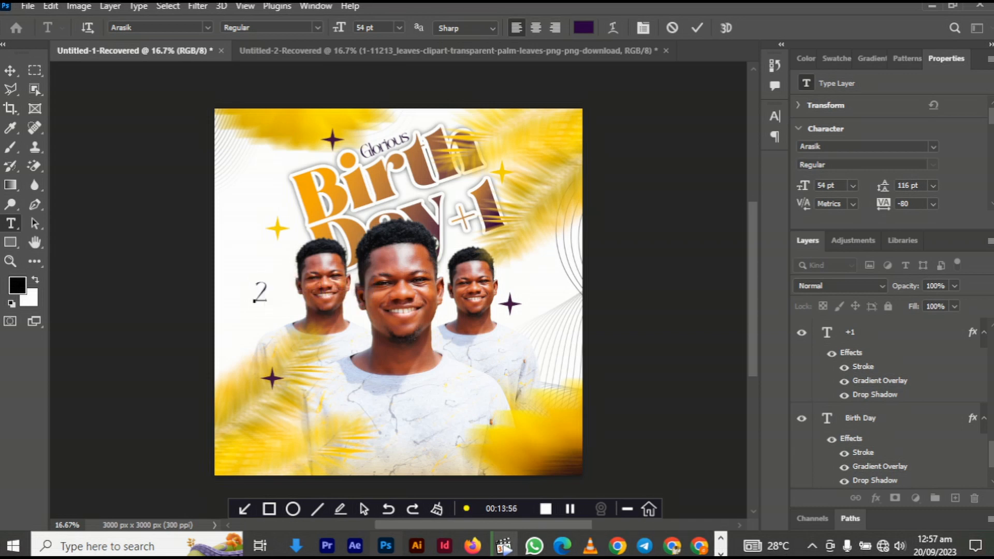
pyautogui.write('8th Sept')
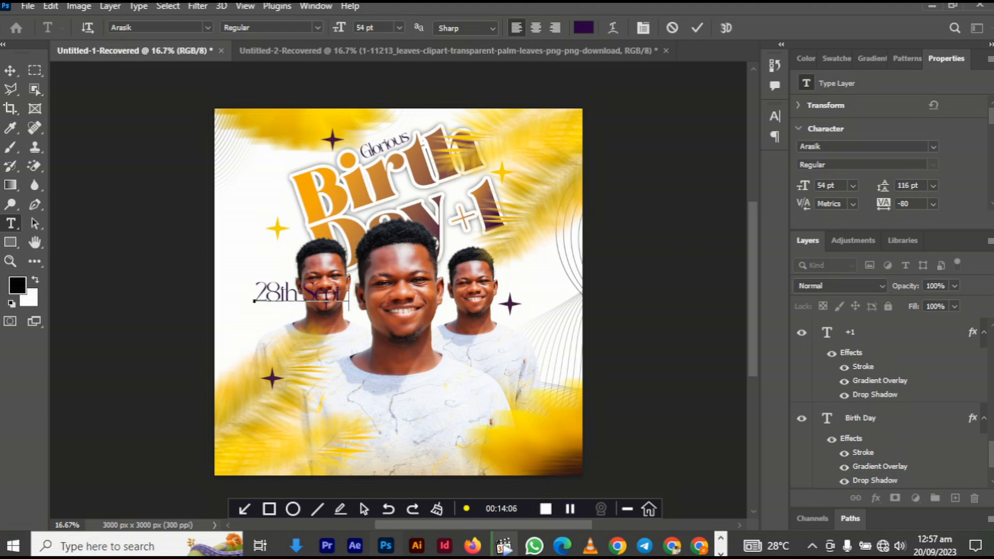
pyautogui.write('ember')
pyautogui.click(10, 70)
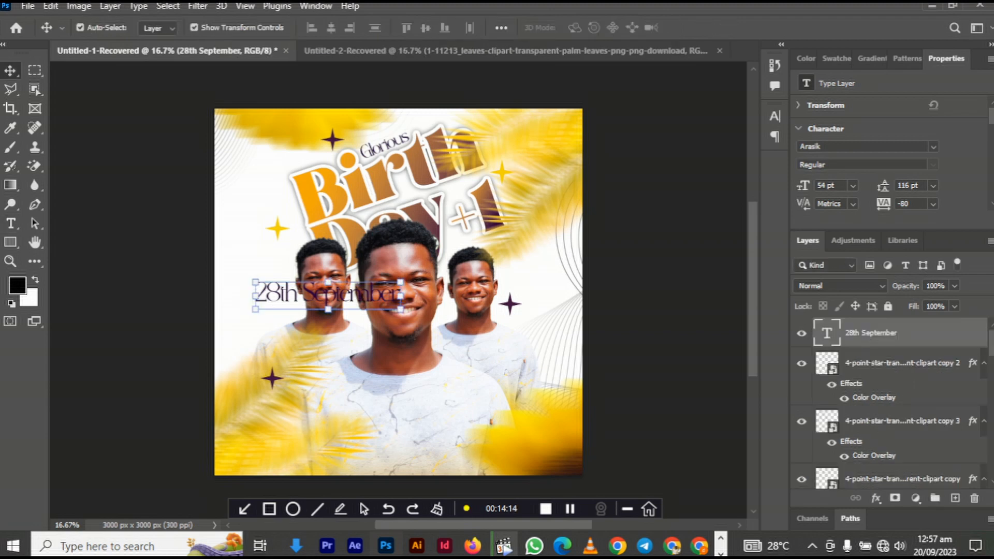
# - Set the date in Poppins, shrink it to about a third, and raise its tracking to 480
pyautogui.click(933, 146)
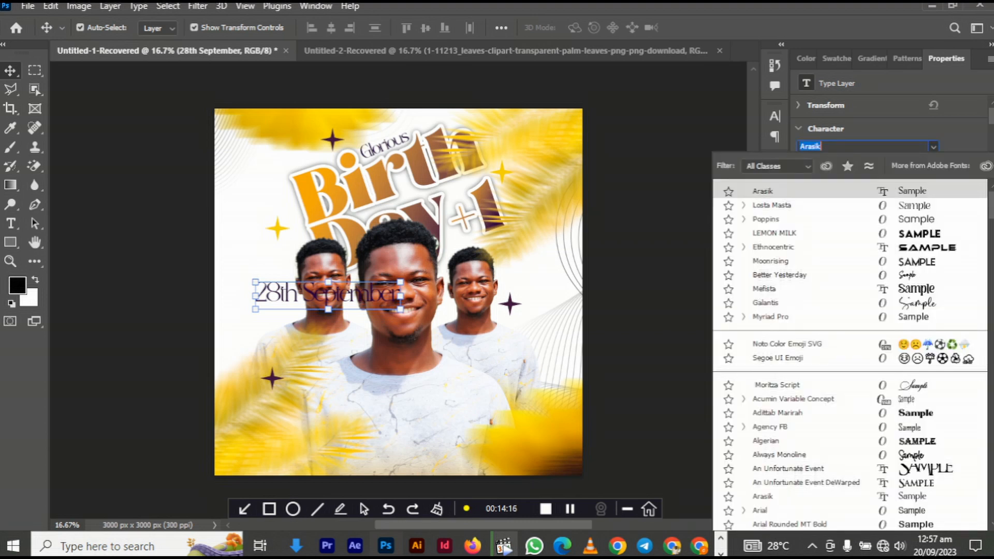
pyautogui.click(765, 219)
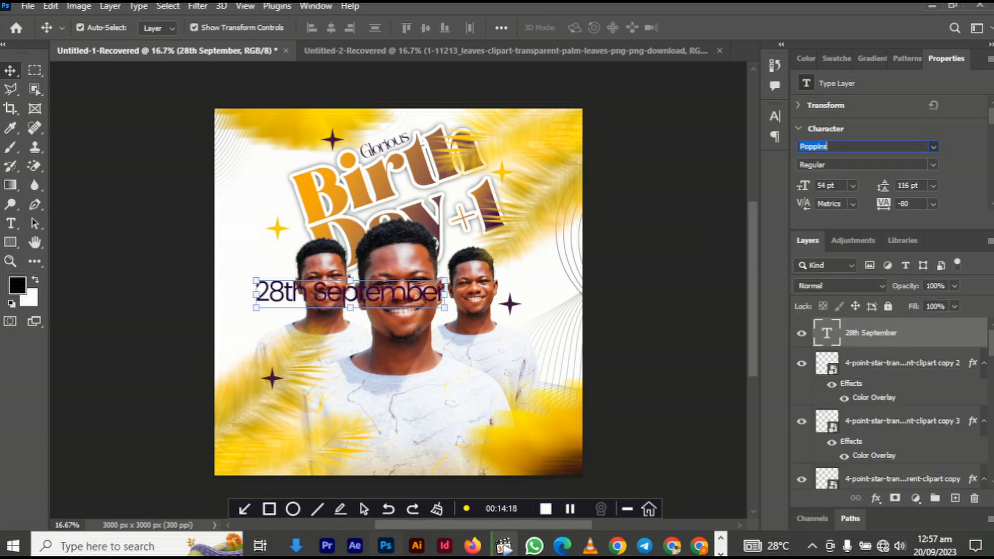
pyautogui.moveTo(444, 281); pyautogui.dragTo(308, 306)
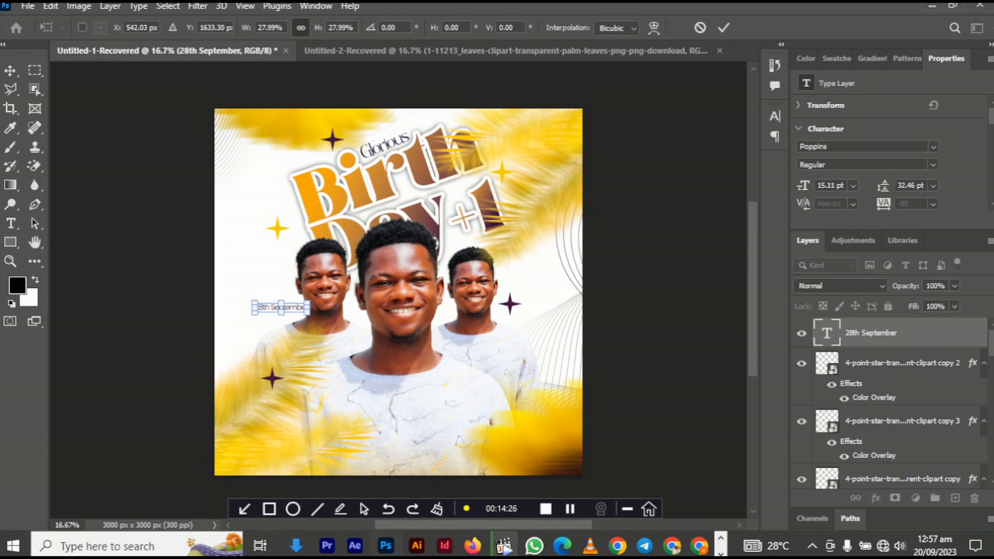
pyautogui.press('Return')
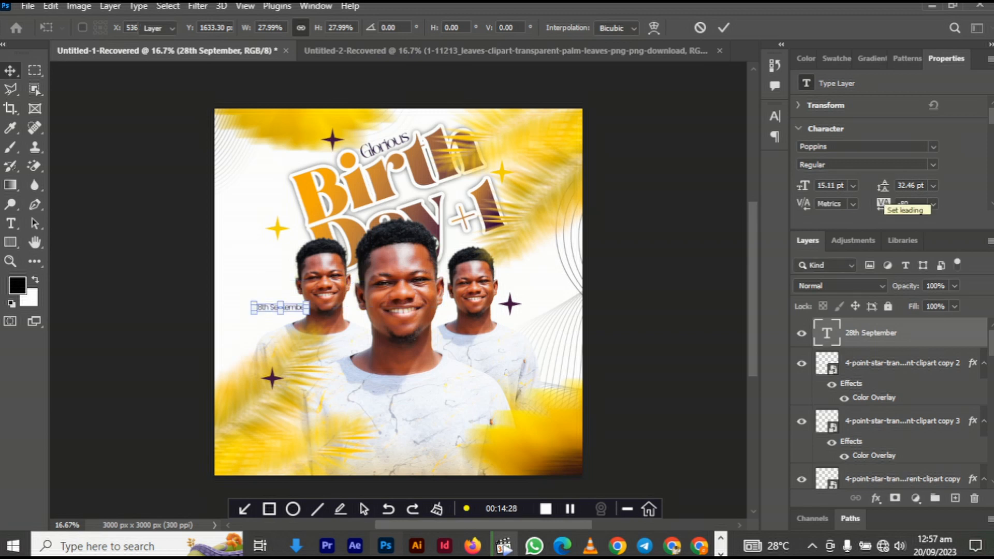
pyautogui.moveTo(883, 204); pyautogui.dragTo(909, 204)
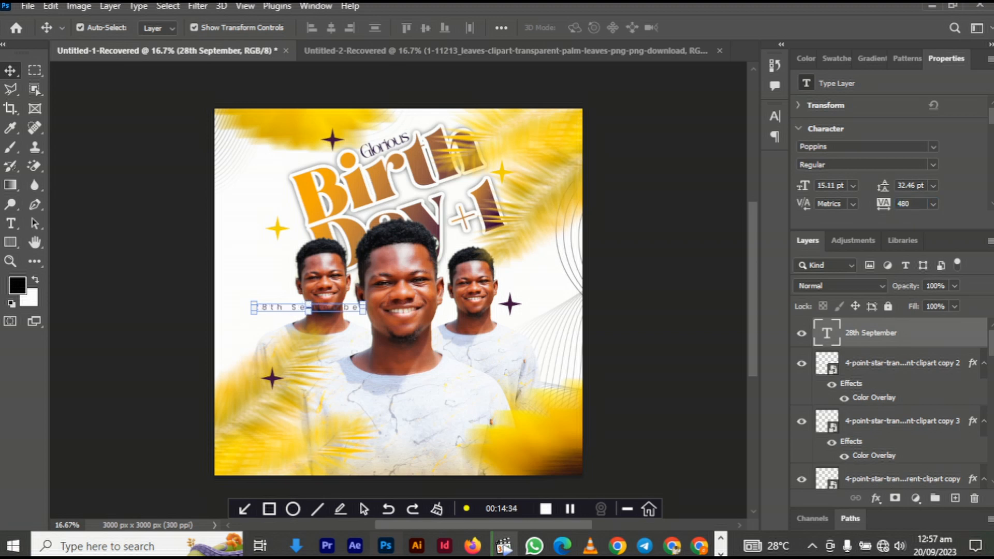
# - Rotate the date -90° to run down the left edge and lower its opacity to 70%
pyautogui.hotkey('ctrl', 't')
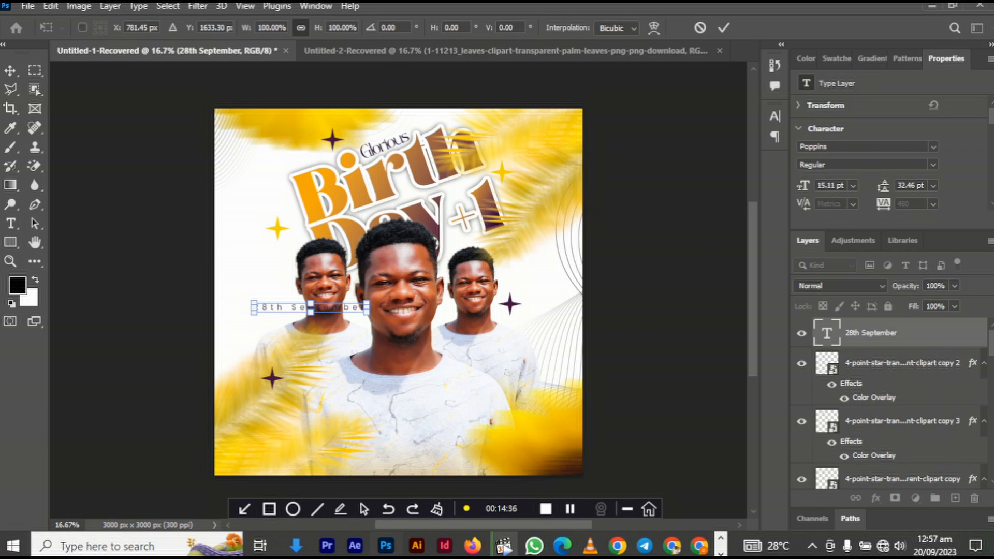
pyautogui.click(390, 27)
pyautogui.moveTo(384, 304); pyautogui.dragTo(347, 219)
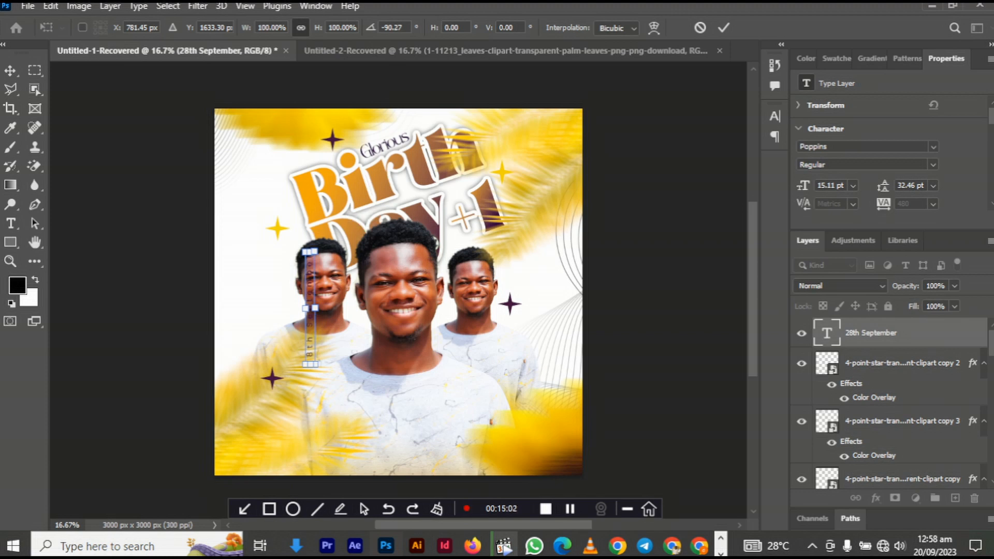
pyautogui.moveTo(315, 280); pyautogui.dragTo(230, 220)
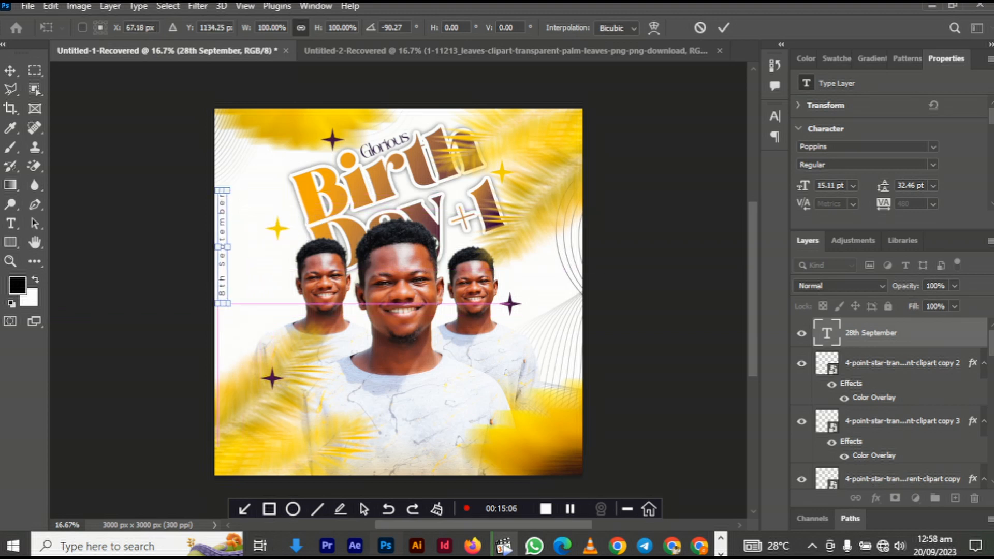
pyautogui.press('Return')
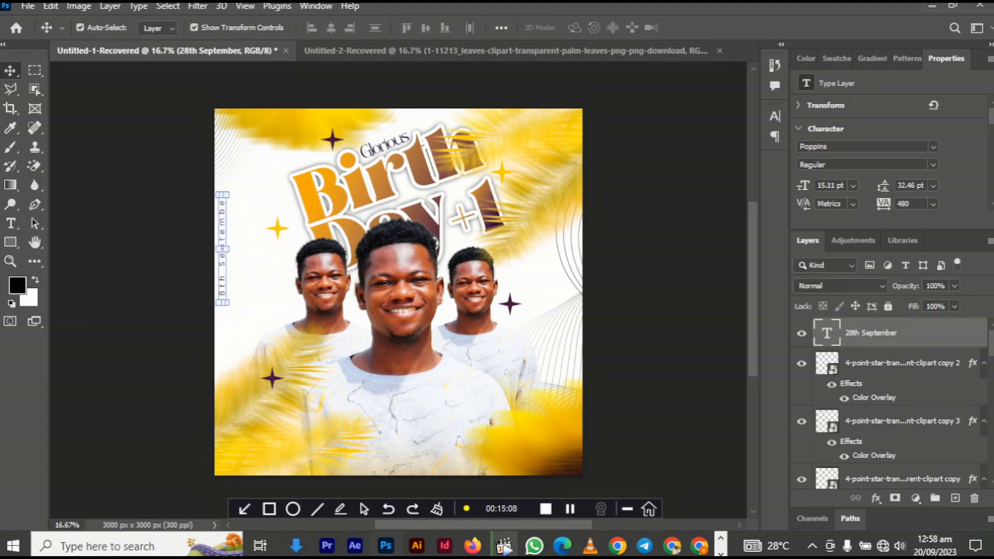
pyautogui.press('7')
pyautogui.press('7')
pyautogui.click(841, 286)
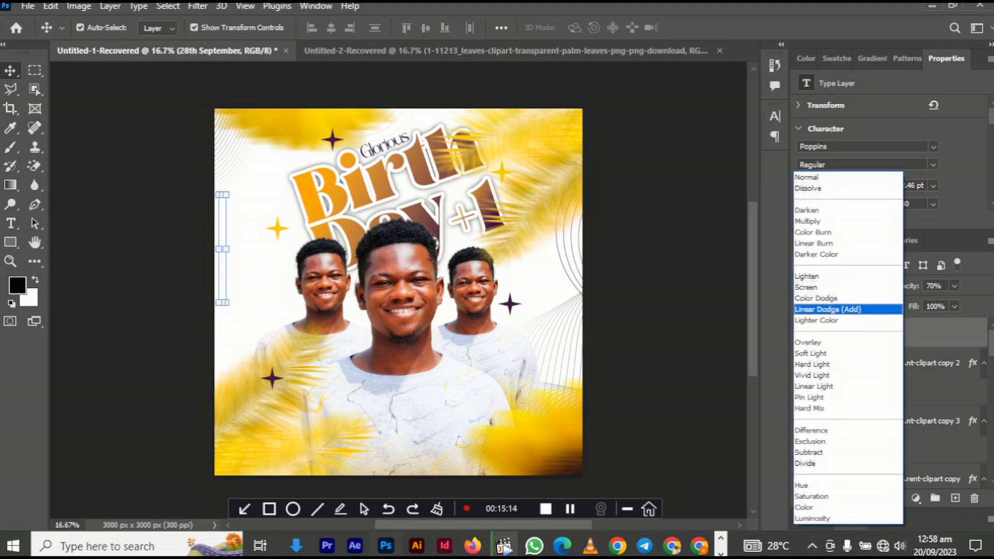
pyautogui.press('Escape')
pyautogui.press('Escape')
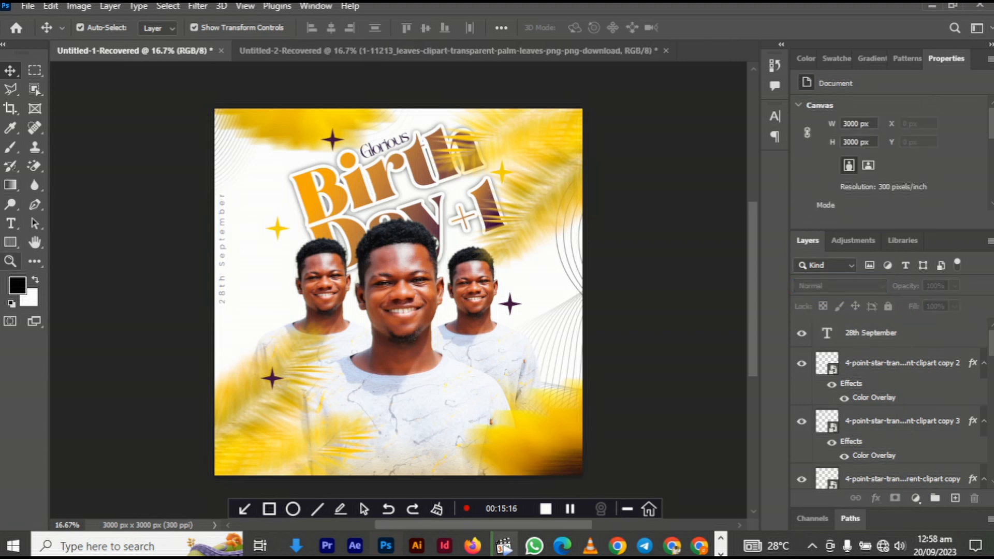
# - Add a 13 pt text line on the shirt containing the person's name
pyautogui.click(10, 224)
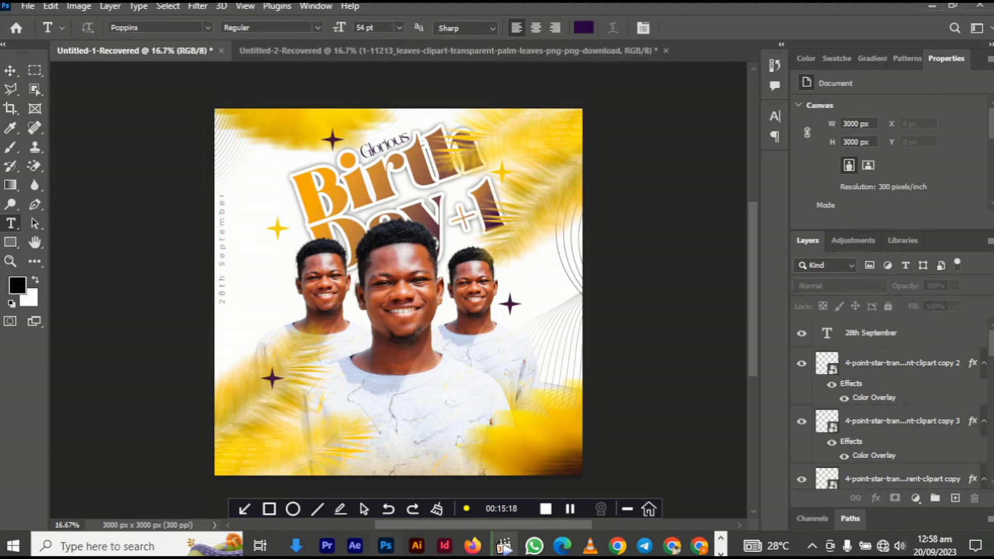
pyautogui.click(406, 395)
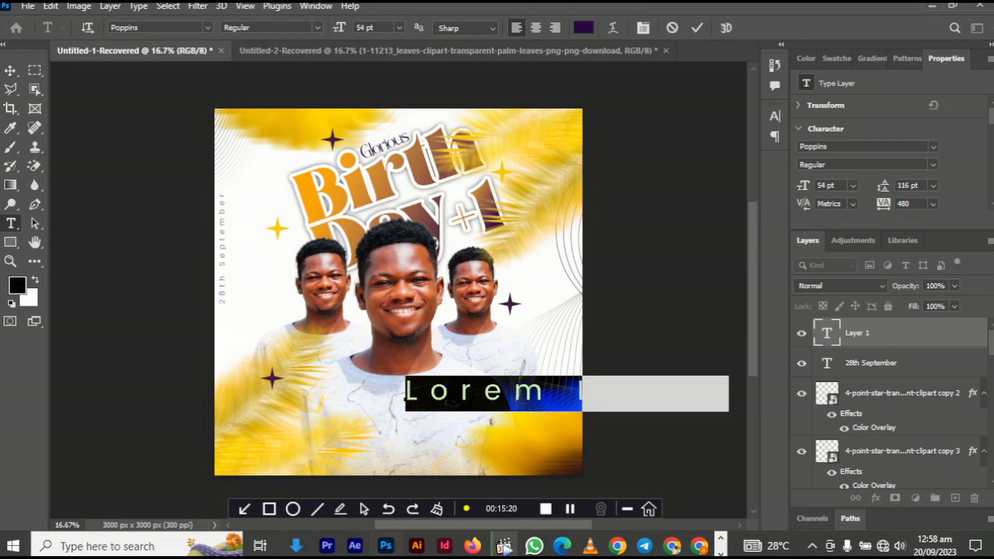
pyautogui.moveTo(802, 185); pyautogui.dragTo(782, 185)
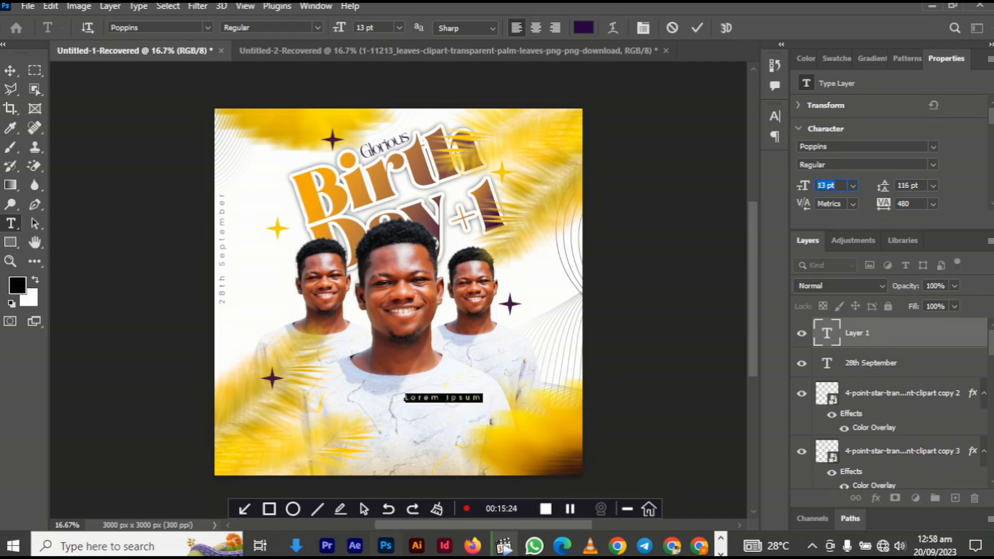
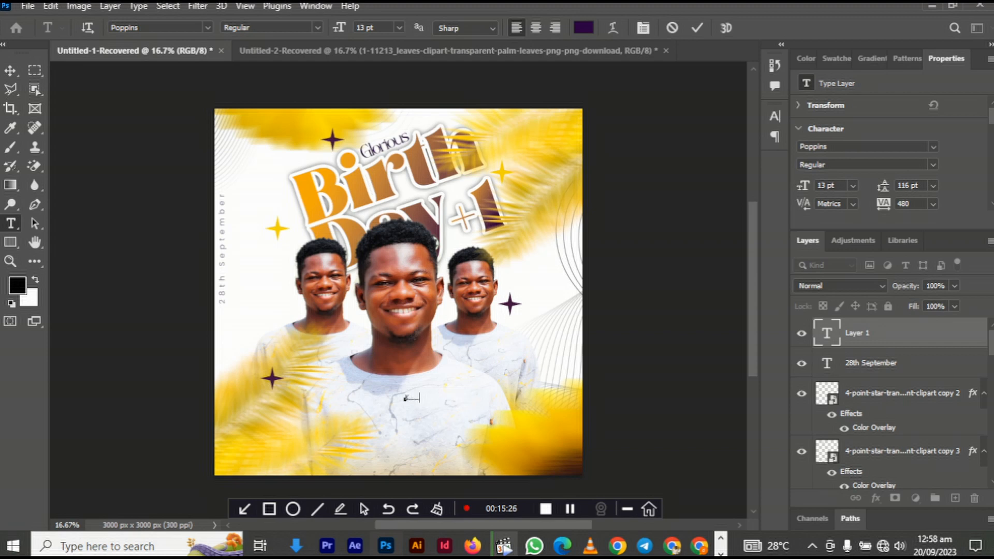
pyautogui.click(10, 70)
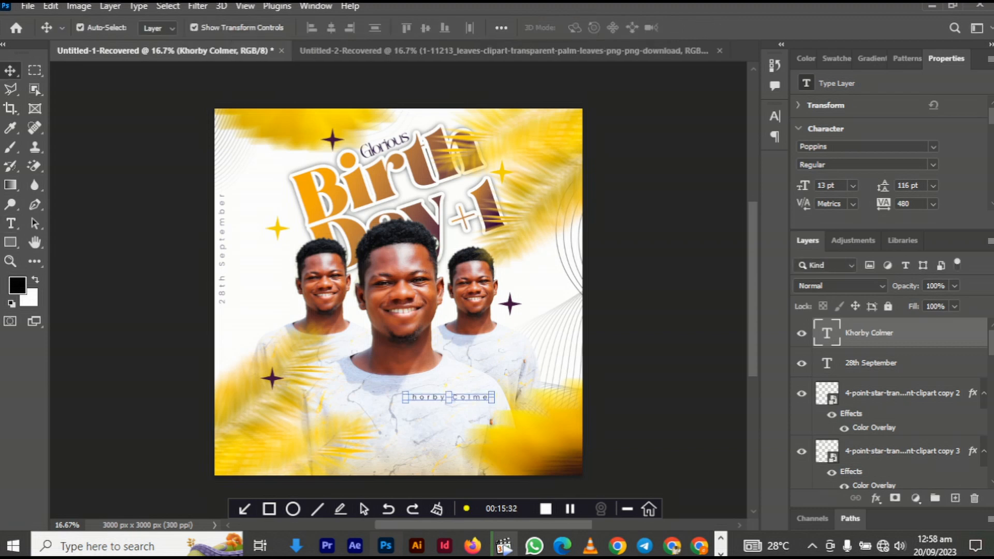
# - Restyle the name in Moonrising 9 pt with wide tracking and move it to the bottom centre
pyautogui.click(933, 146)
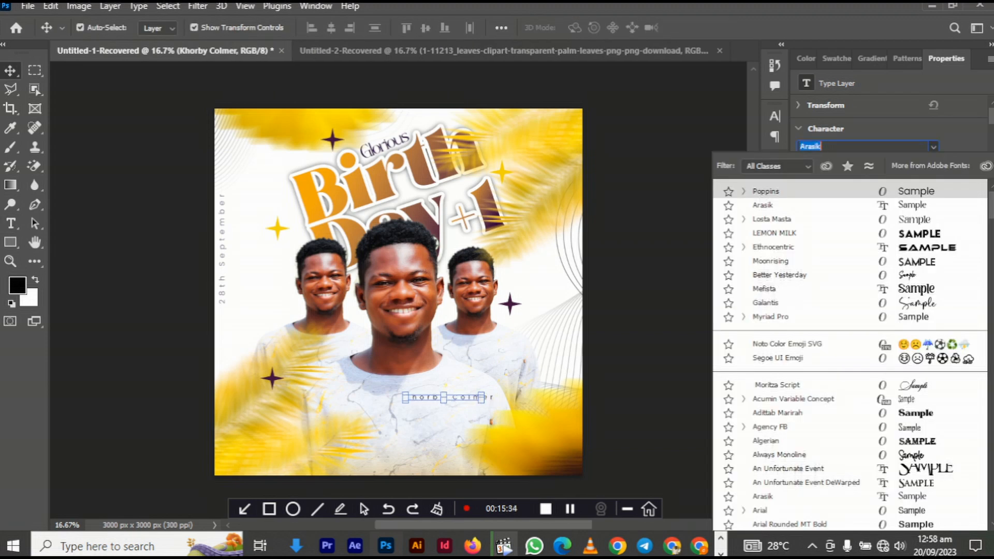
pyautogui.press('Down')
pyautogui.press('Down')
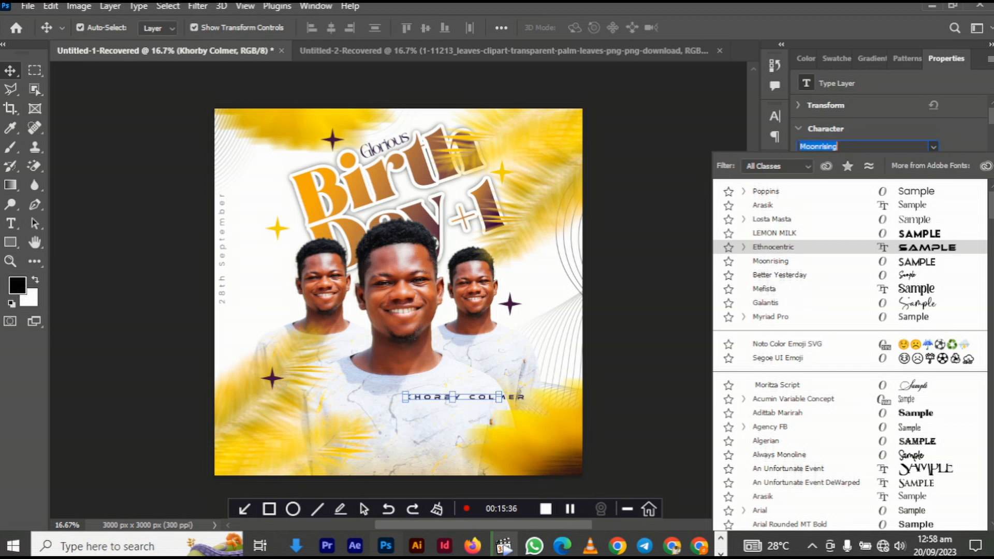
pyautogui.press('Return')
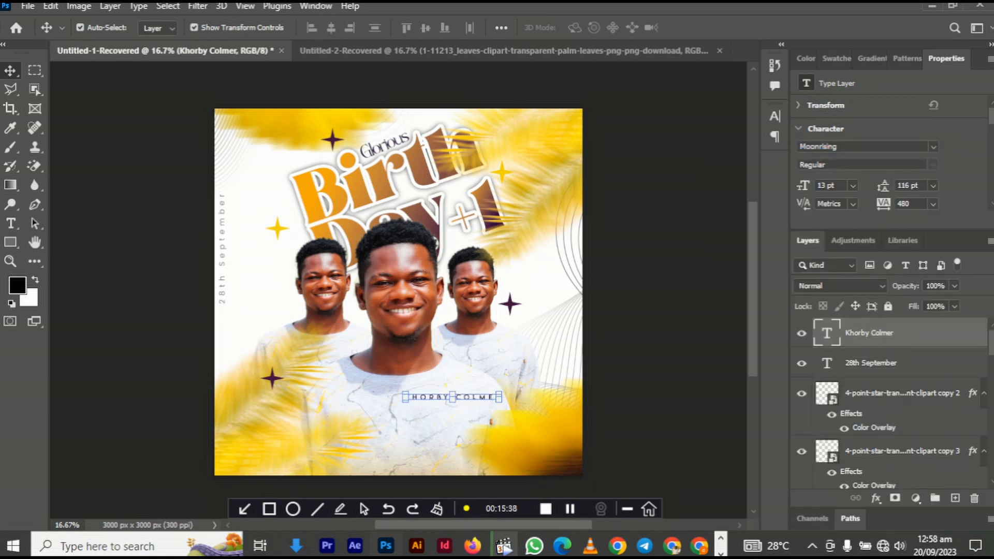
pyautogui.moveTo(882, 204); pyautogui.dragTo(907, 204)
pyautogui.press('Return')
pyautogui.moveTo(802, 186); pyautogui.dragTo(801, 185)
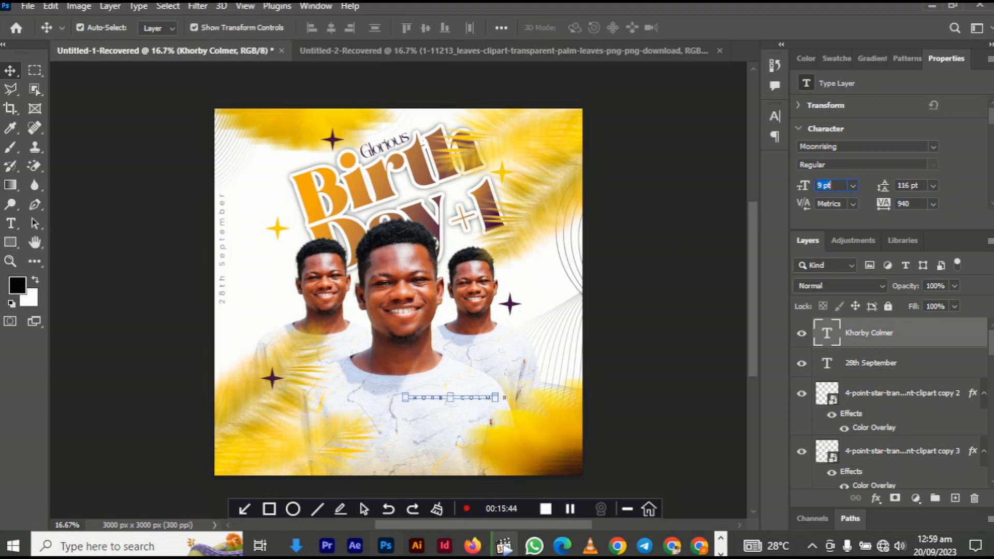
pyautogui.press('Return')
pyautogui.moveTo(883, 203); pyautogui.dragTo(897, 203)
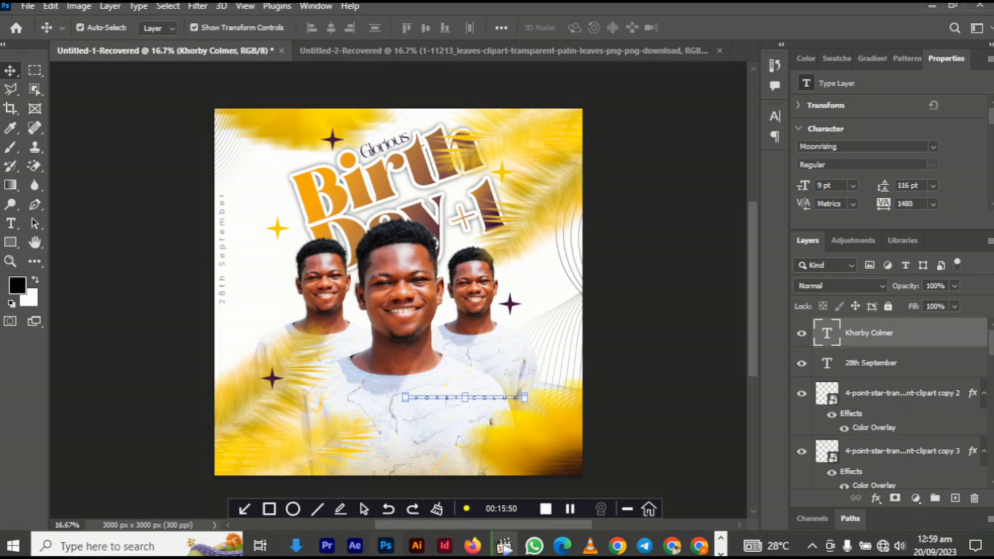
pyautogui.moveTo(481, 398); pyautogui.dragTo(418, 444)
pyautogui.press('Escape')
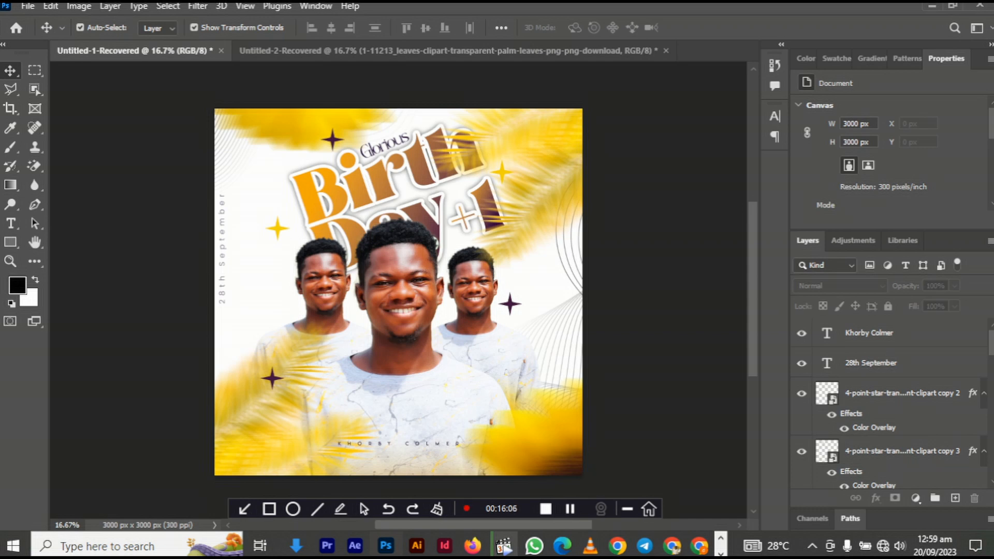
# - Nudge the bottom-left palm leaves and the bottom-right yellow blur down and to the left
pyautogui.moveTo(285, 430)
pyautogui.mouseDown()
pyautogui.moveTo(271, 440)
pyautogui.moveTo(291, 436)
pyautogui.mouseUp()
pyautogui.moveTo(508, 443); pyautogui.dragTo(497, 463)
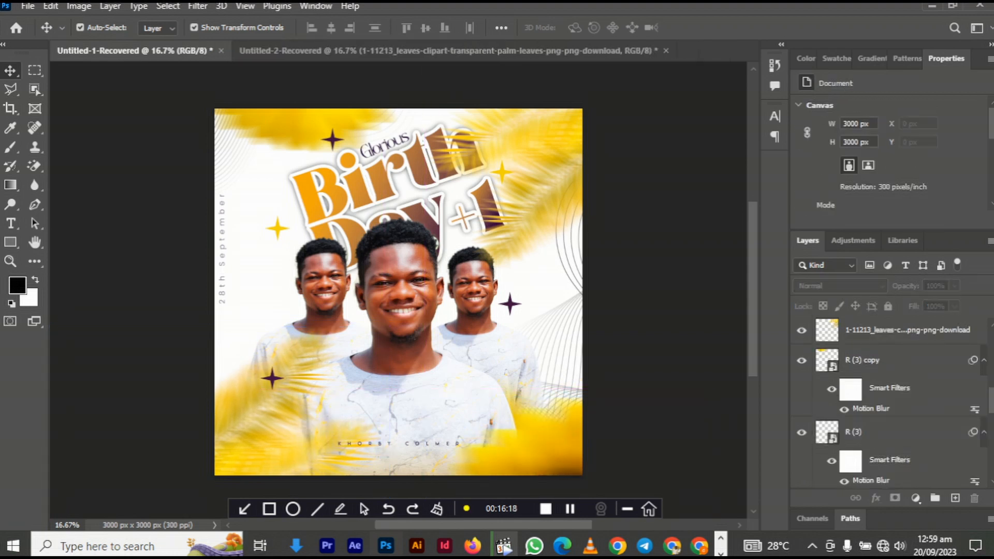